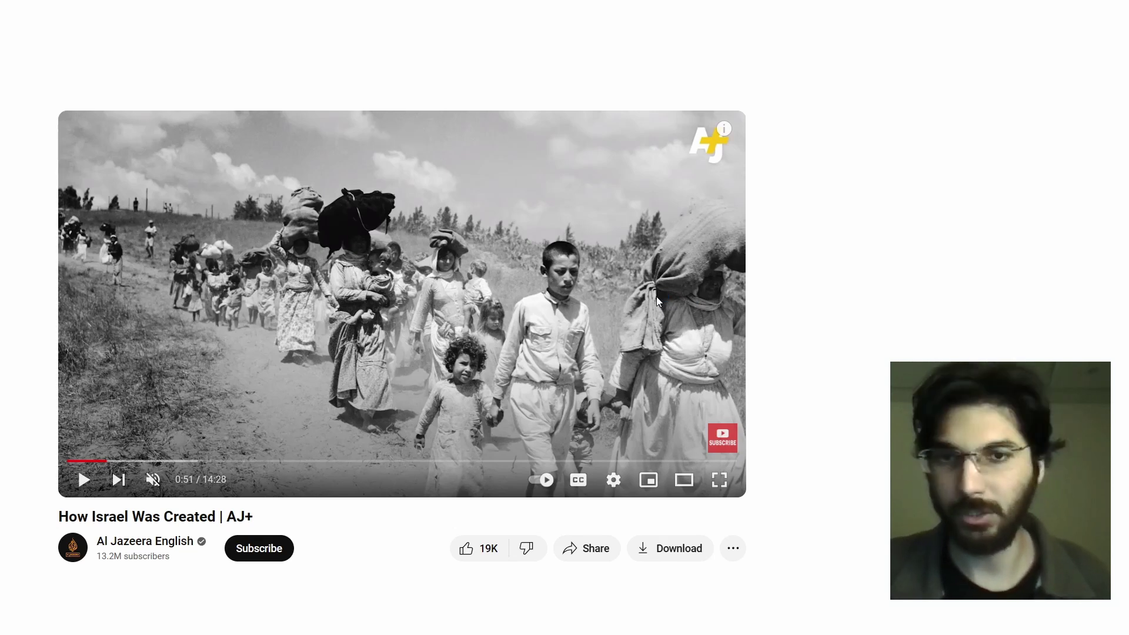
# Play the reference video "How Israel Was Created | AJ+" through its animated title intro.
pyautogui.click(656, 297)
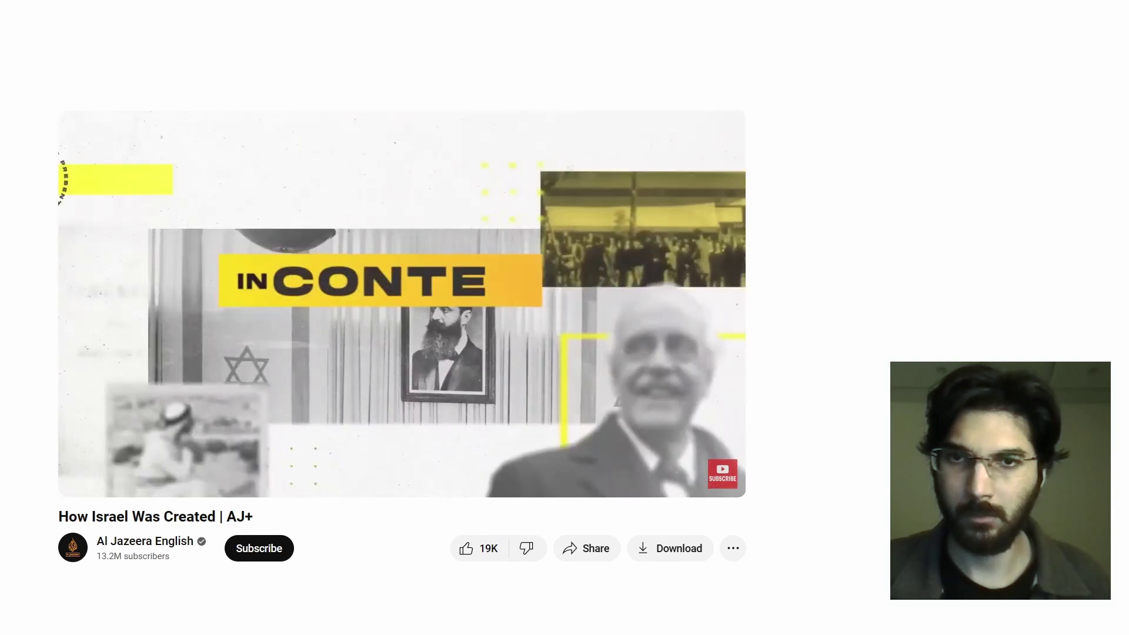
pyautogui.click(644, 287)
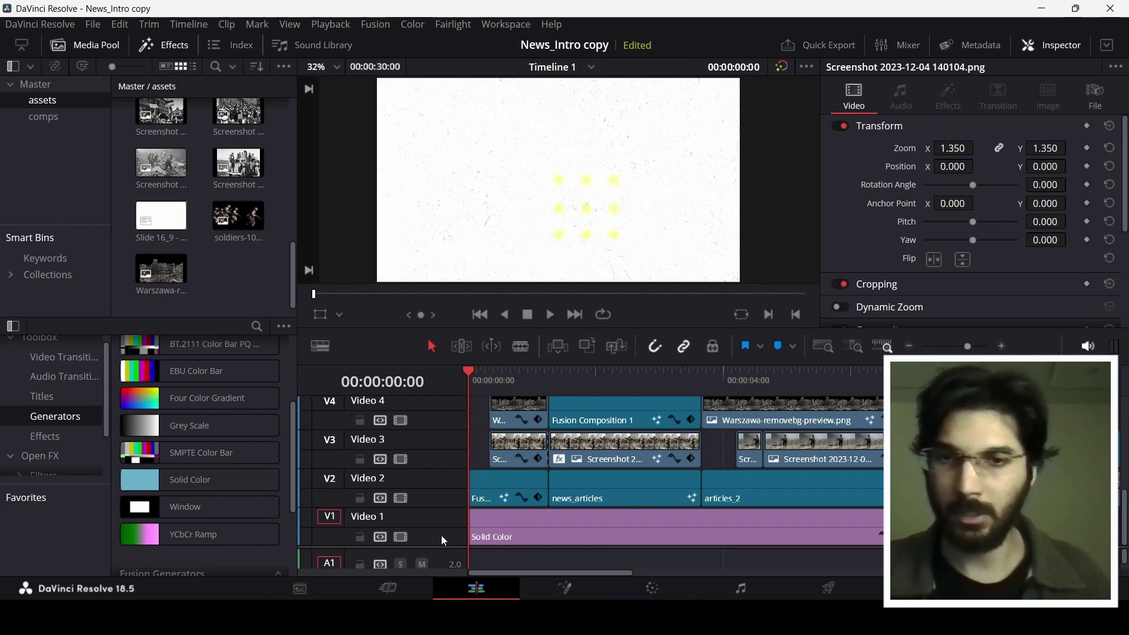
# Inspect the Solid Color clip on Video 1 and open the first Fusion composition on Video 2 in the Fusion page.
pyautogui.scroll(-2, 441, 546)
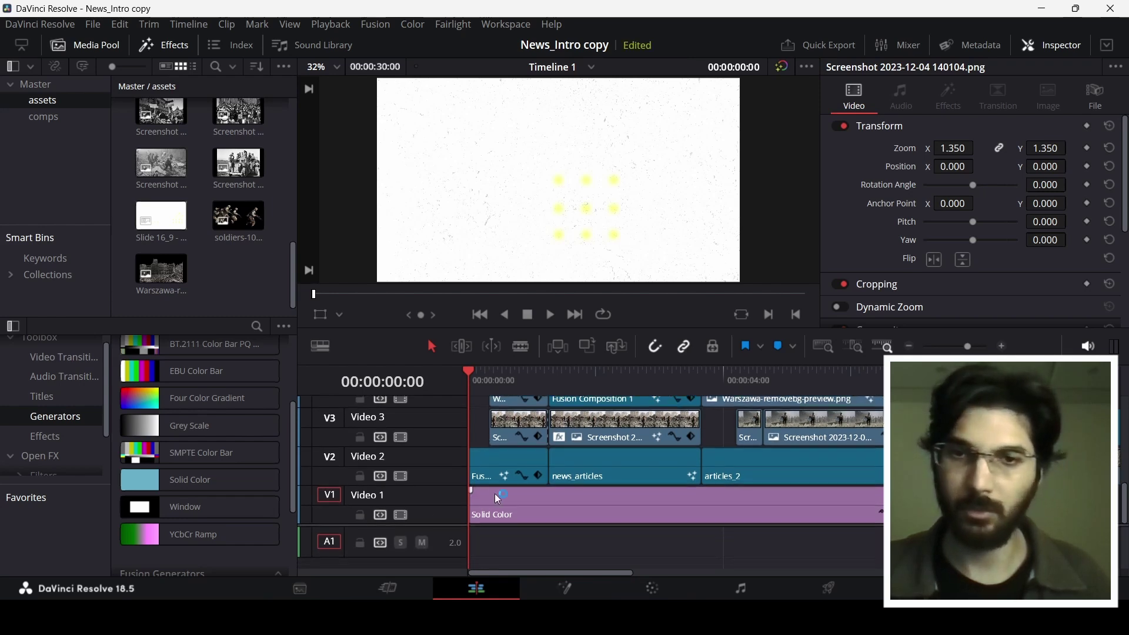
pyautogui.click(521, 497)
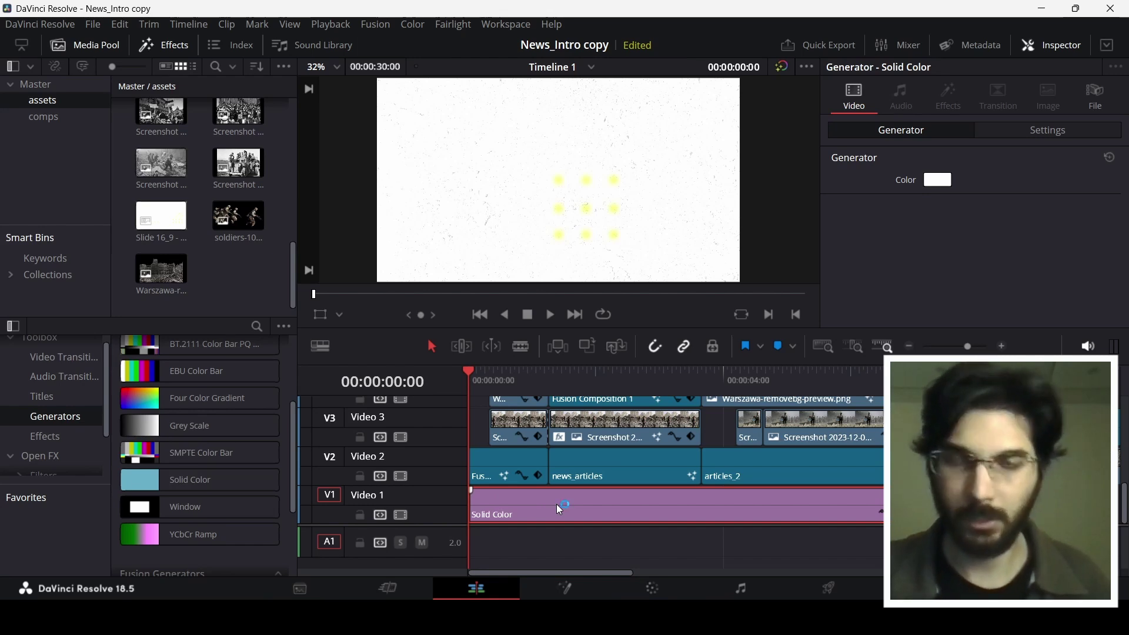
pyautogui.click(477, 466)
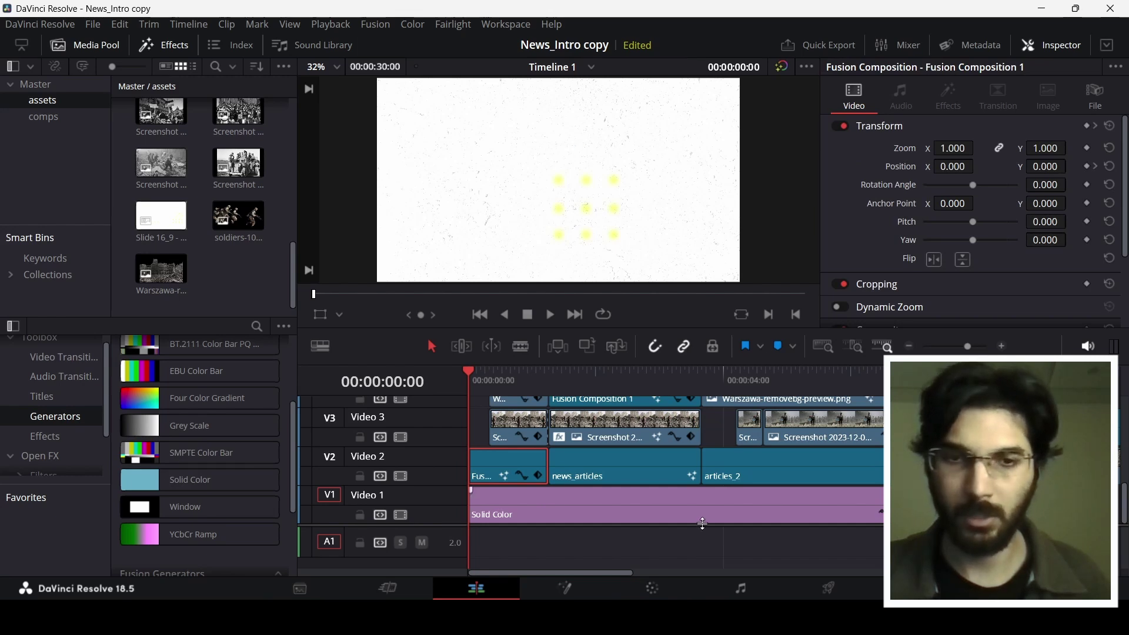
pyautogui.rightClick(491, 463)
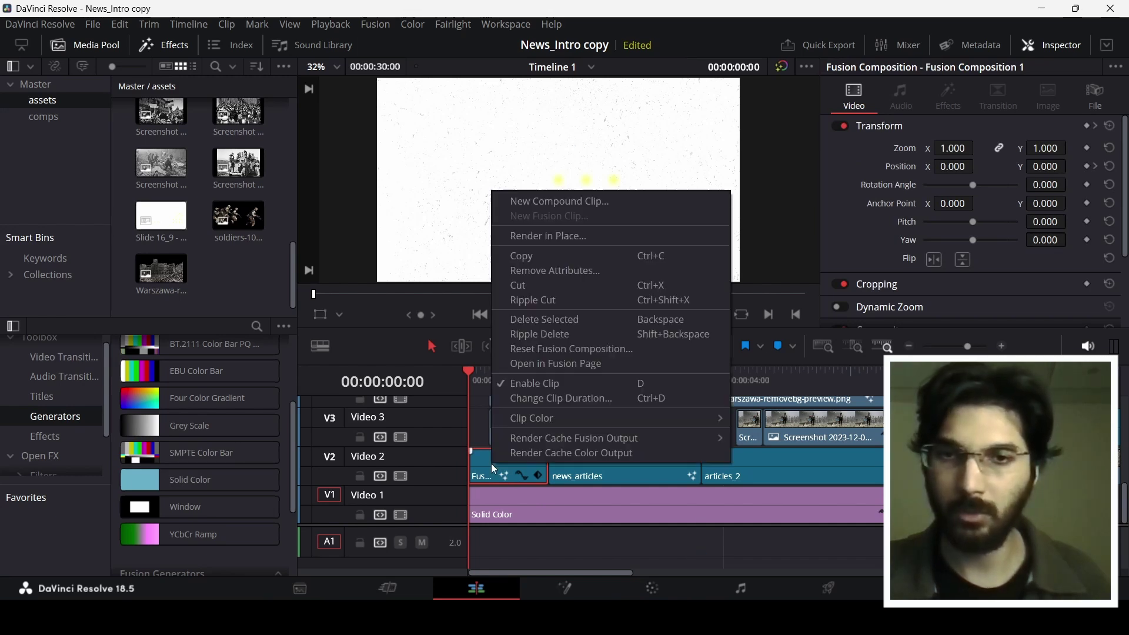
pyautogui.click(550, 364)
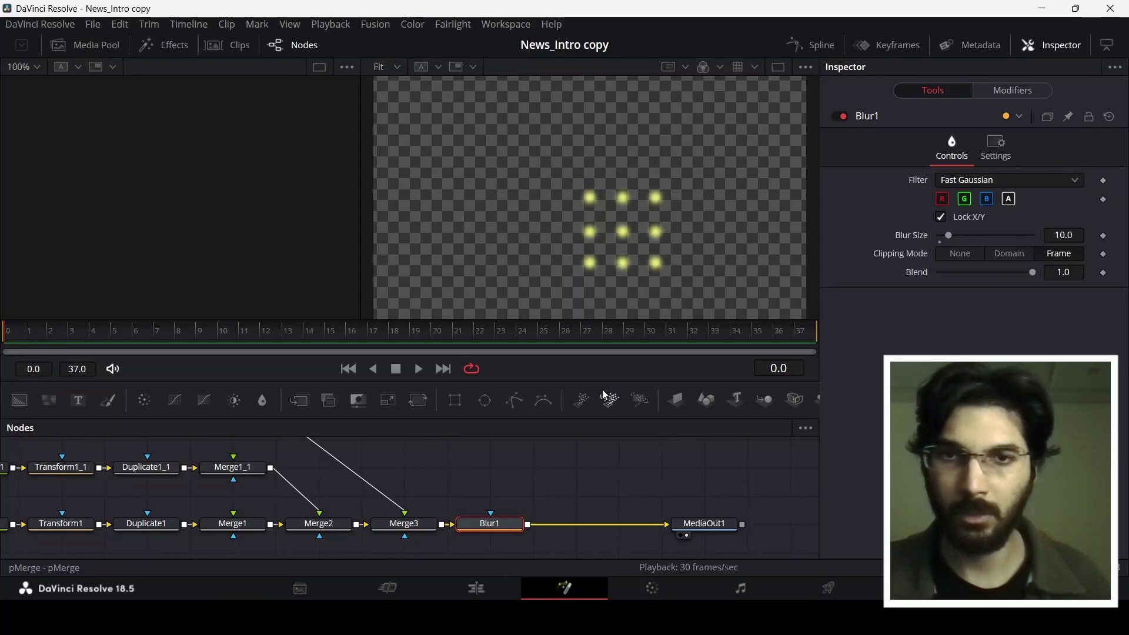
# Review the settings of the Ellipse1_1_1, Background1_1_1 and Transform1_1_1 nodes that build one row of dots.
pyautogui.moveTo(314, 471); pyautogui.dragTo(533, 518)
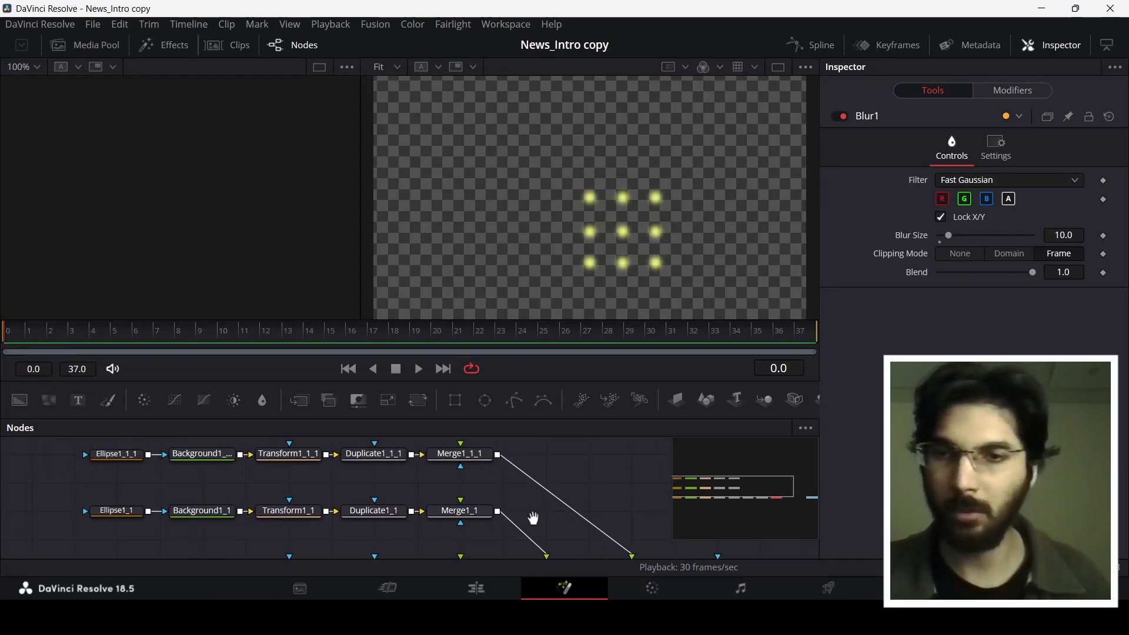
pyautogui.click(120, 456)
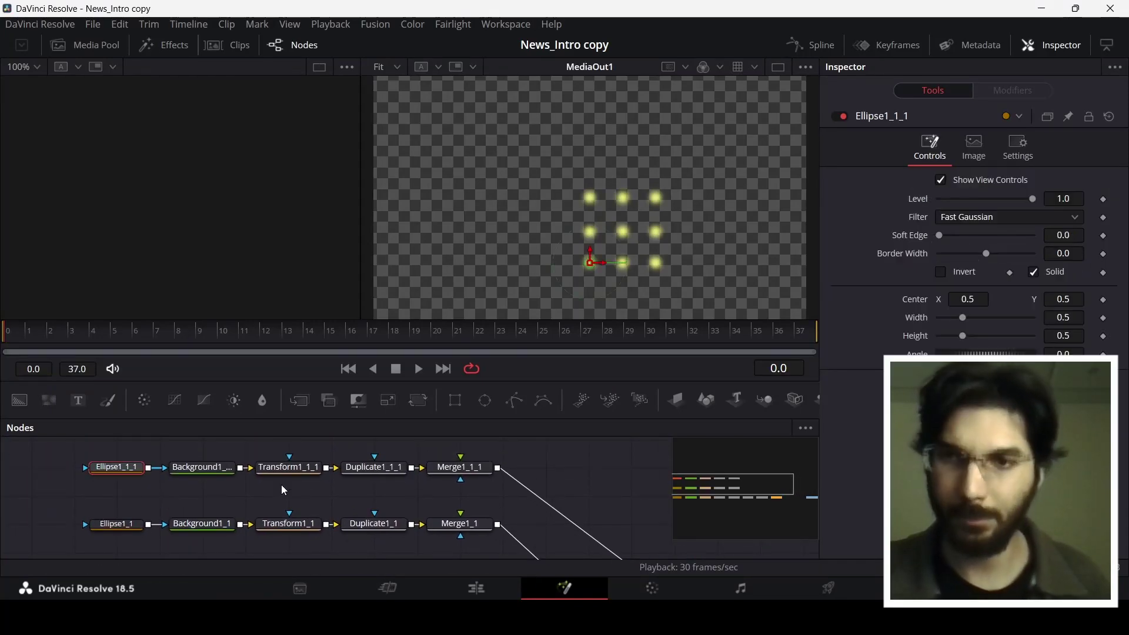
pyautogui.click(209, 469)
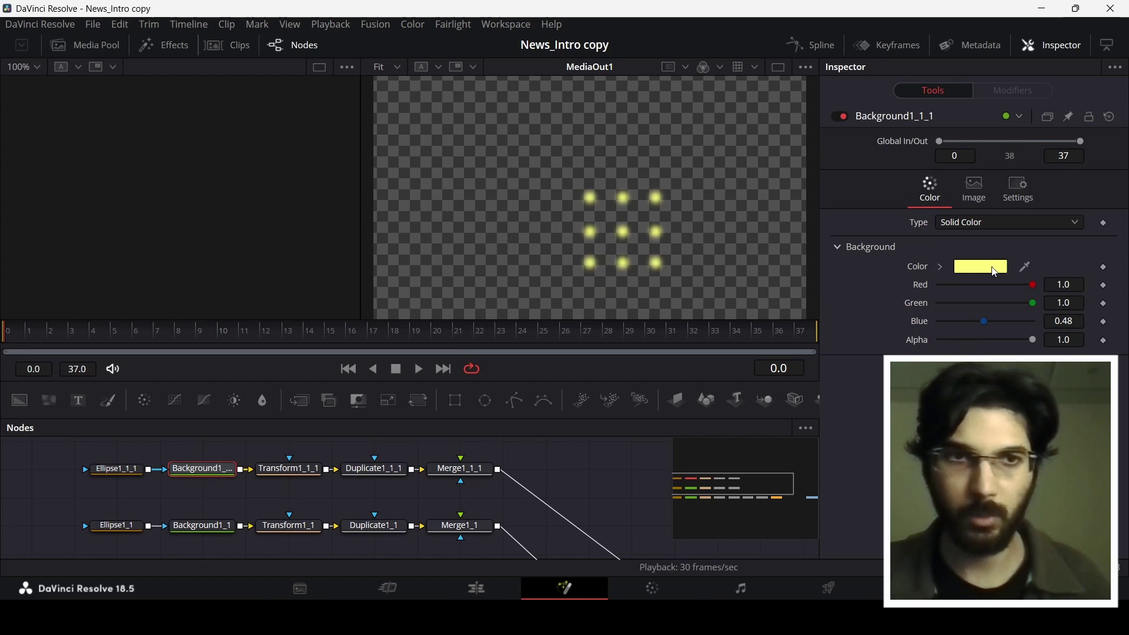
pyautogui.click(289, 469)
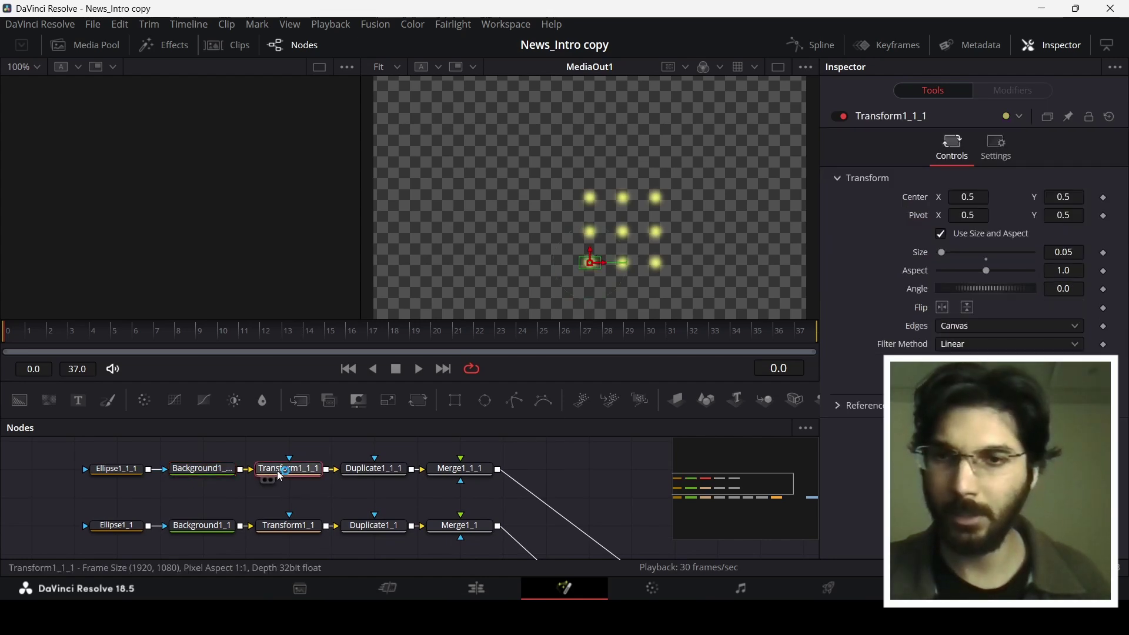
# Try setting the Duplicate1_1_1 node's center X to 0.62 and undo the change.
pyautogui.click(386, 473)
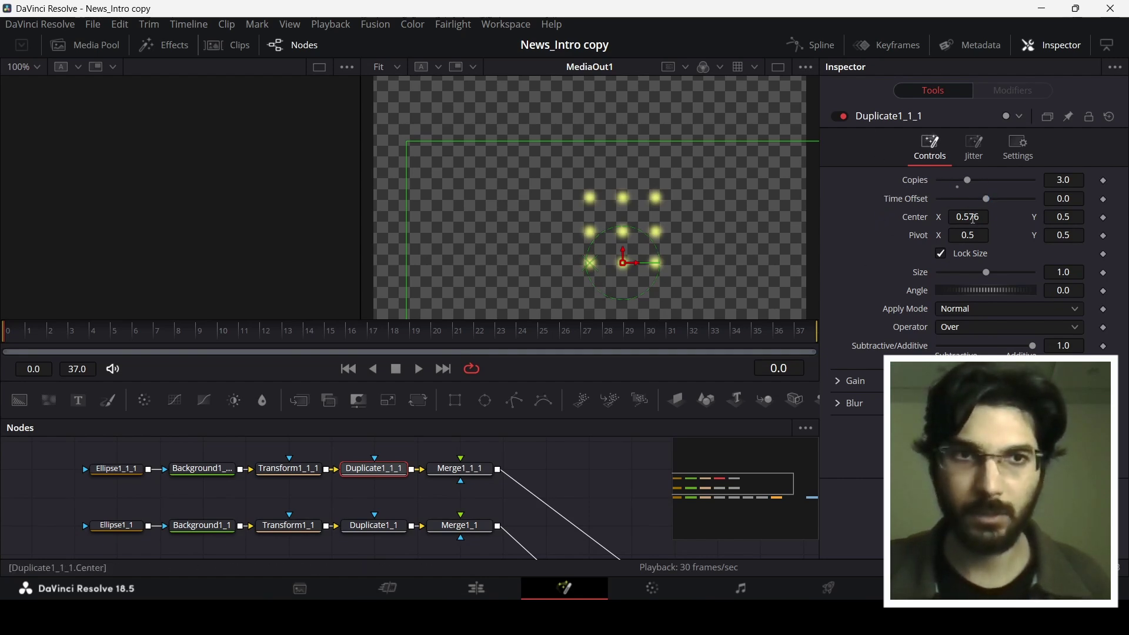
pyautogui.scroll(4, 974, 218)
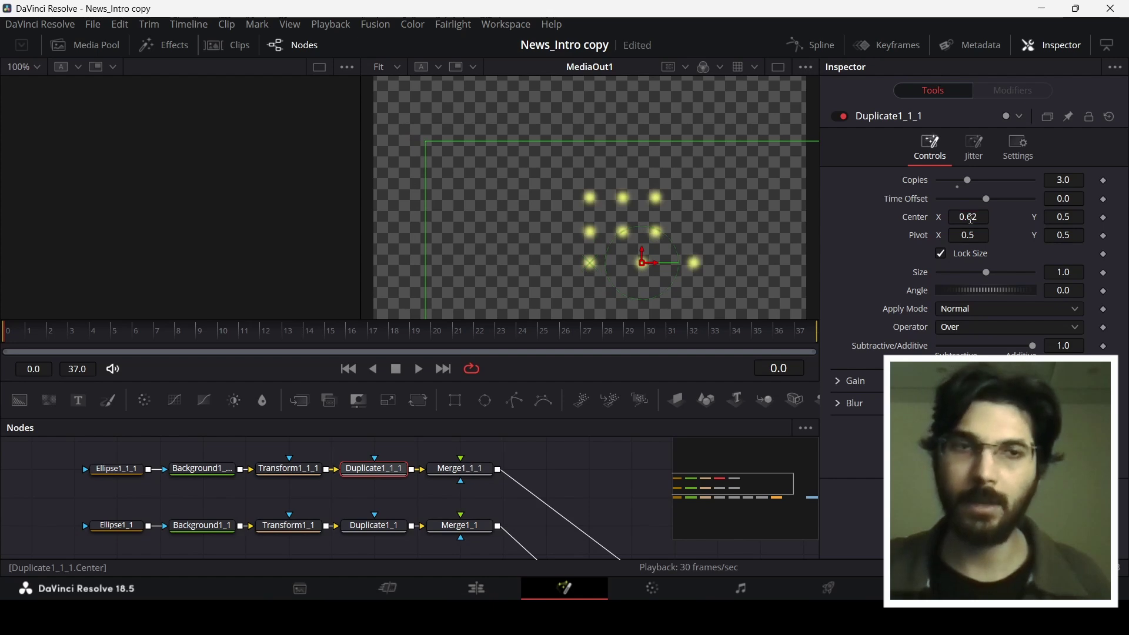
pyautogui.hotkey('ctrl', 'z')
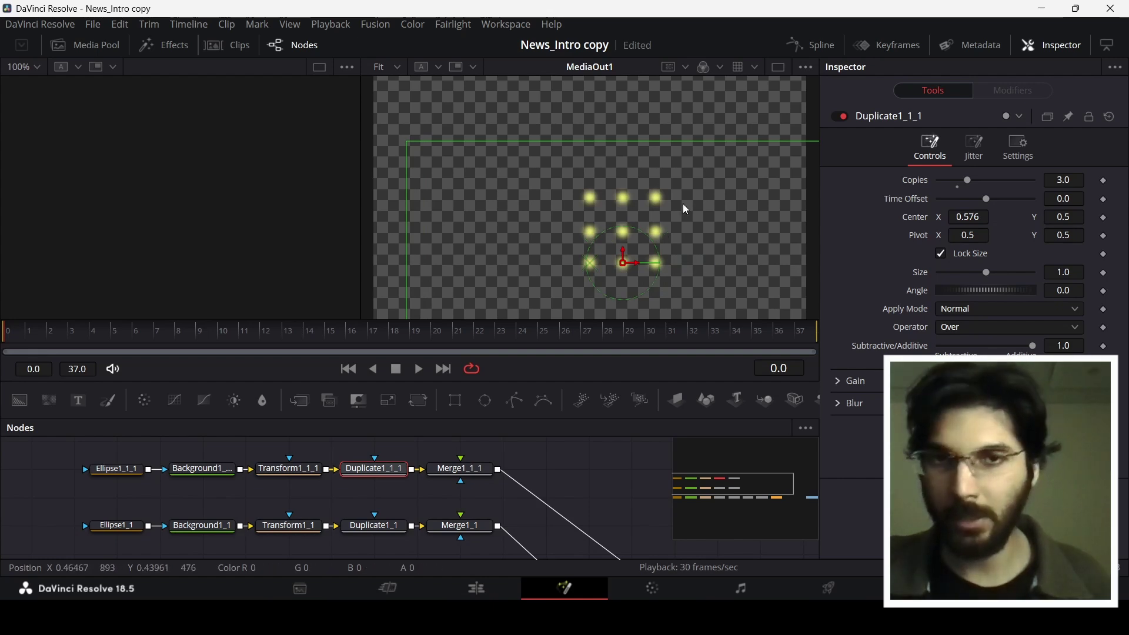
# Compare the Ellipse1_1_1, Ellipse1_1 and Ellipse1 nodes across the three dot-row branches.
pyautogui.scroll(-2, 144, 492)
pyautogui.scroll(2, 128, 500)
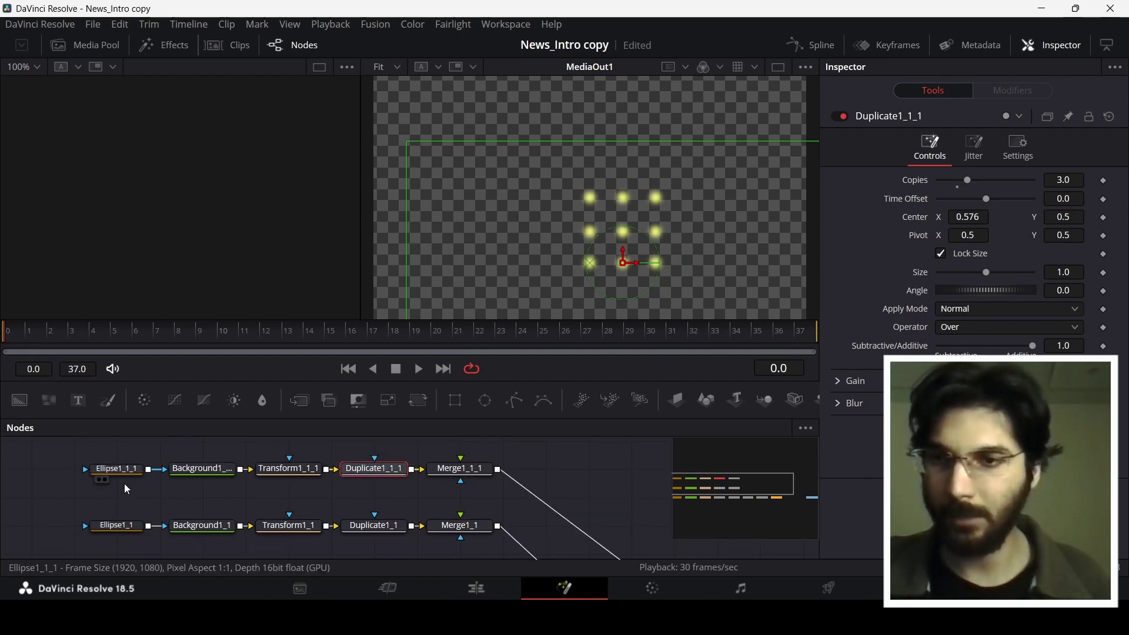
pyautogui.click(119, 470)
pyautogui.click(118, 526)
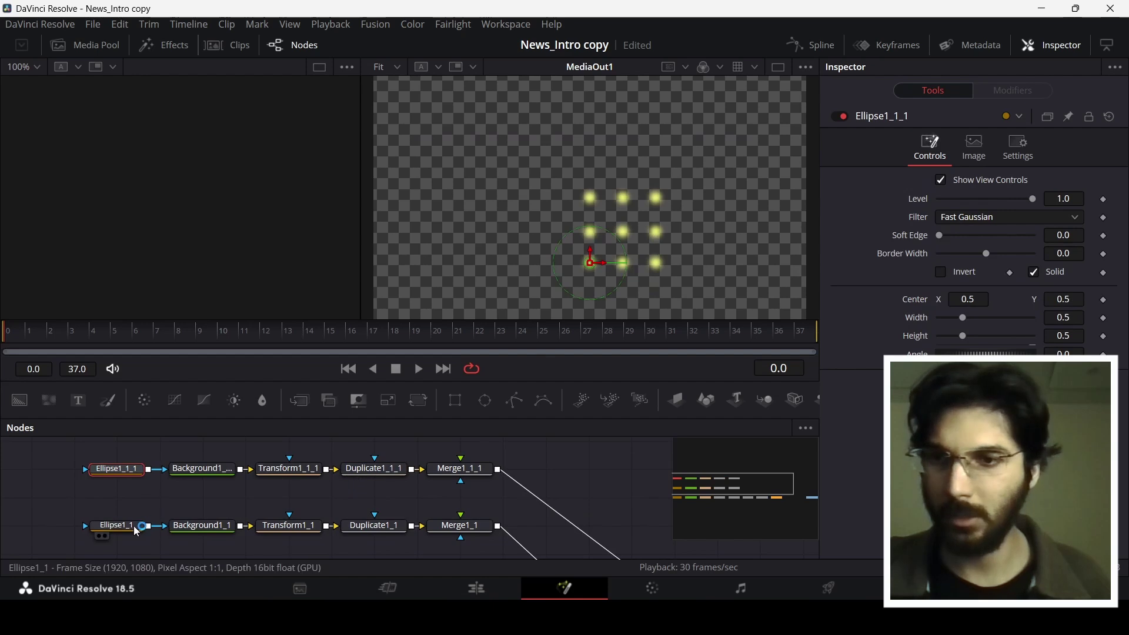
pyautogui.scroll(-1, 181, 501)
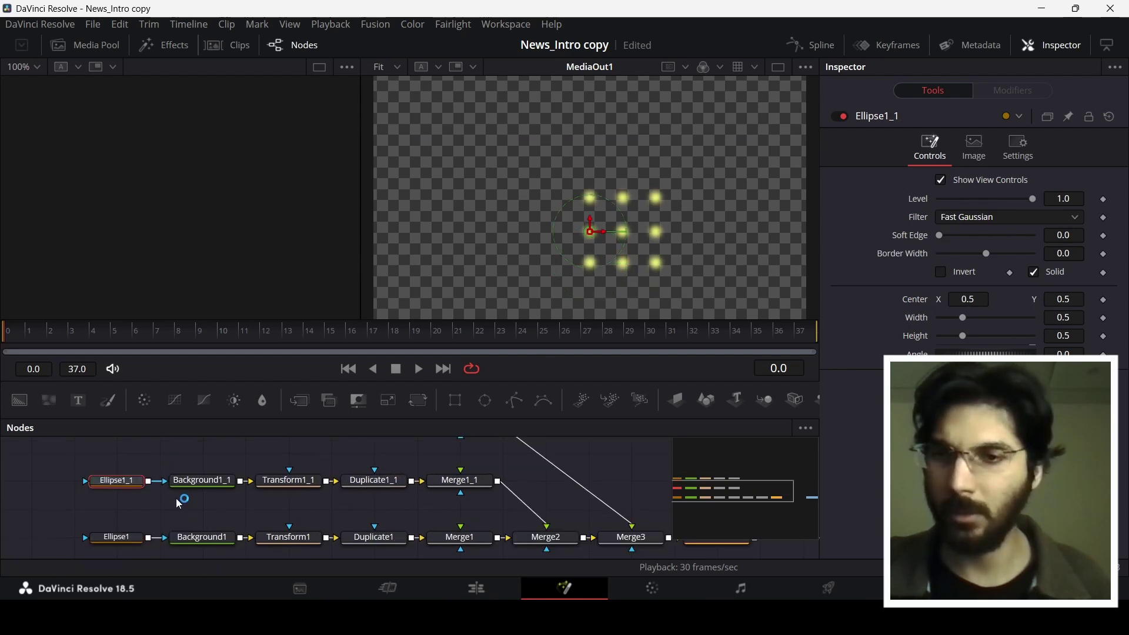
pyautogui.click(120, 533)
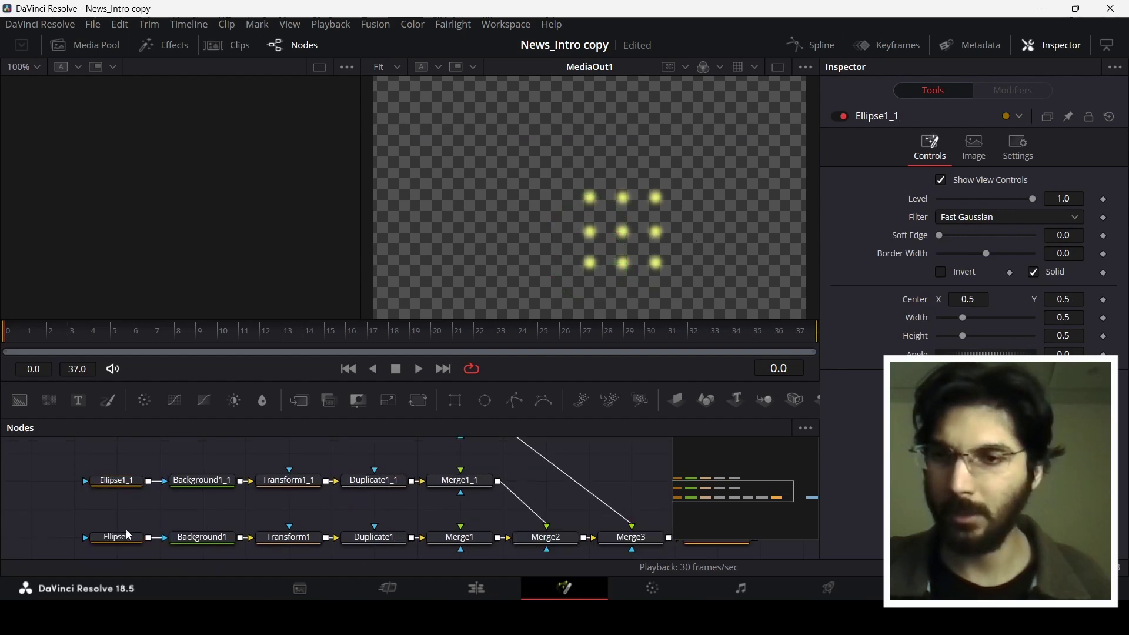
pyautogui.click(637, 451)
pyautogui.scroll(1, 611, 465)
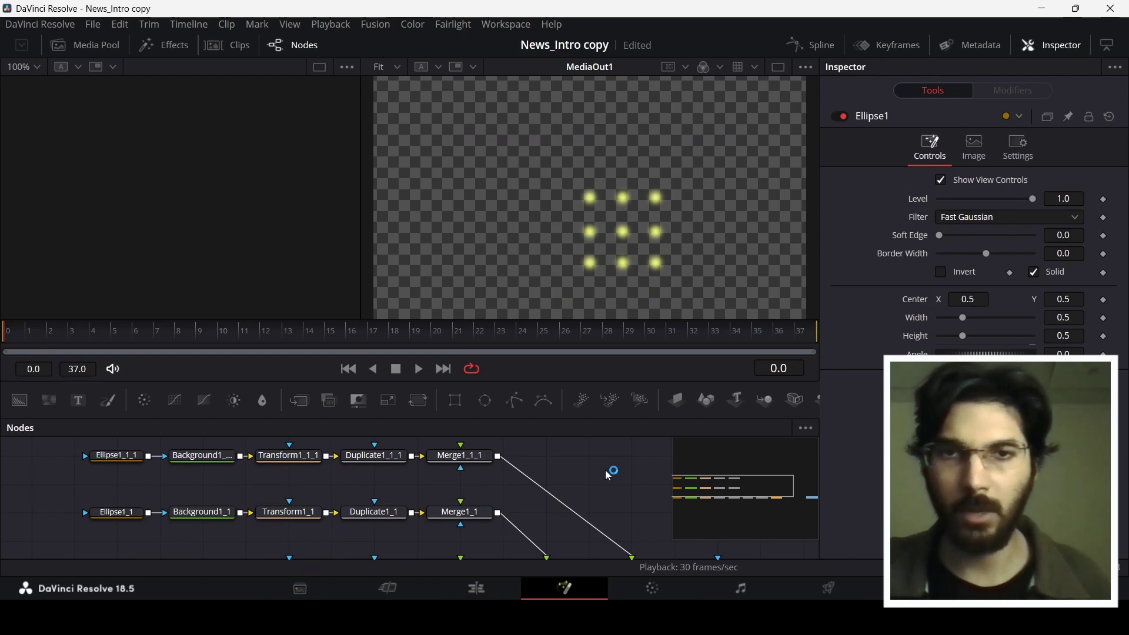
# Review the Blur1 node's settings and move the node closer to MediaOut1 in the node graph.
pyautogui.scroll(-1, 605, 470)
pyautogui.hscroll(3, 605, 470)
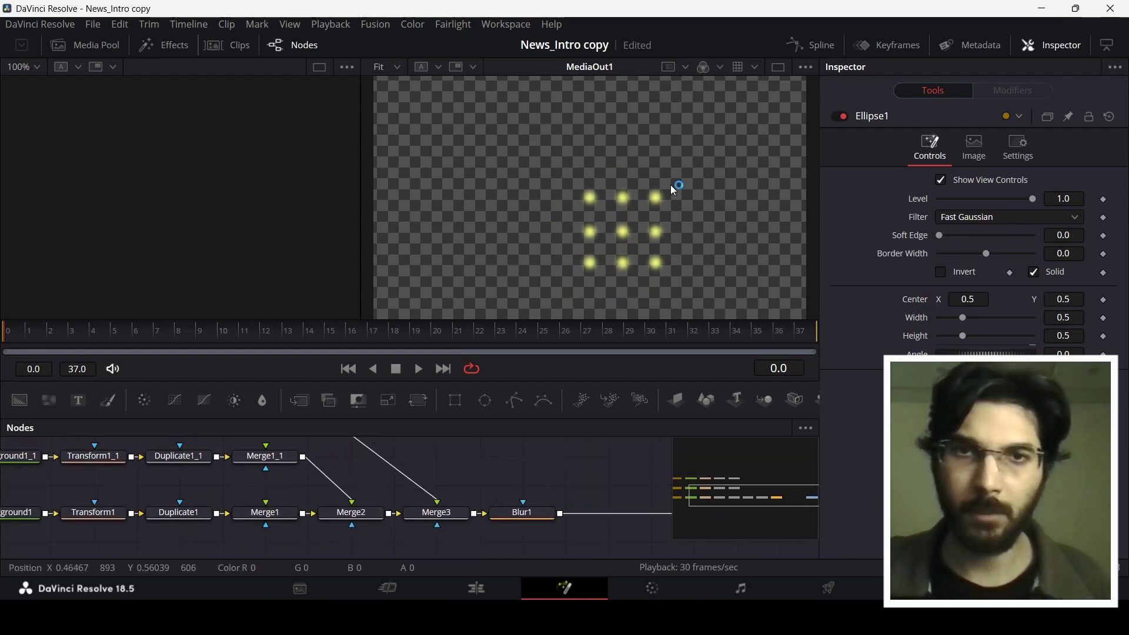
pyautogui.click(532, 515)
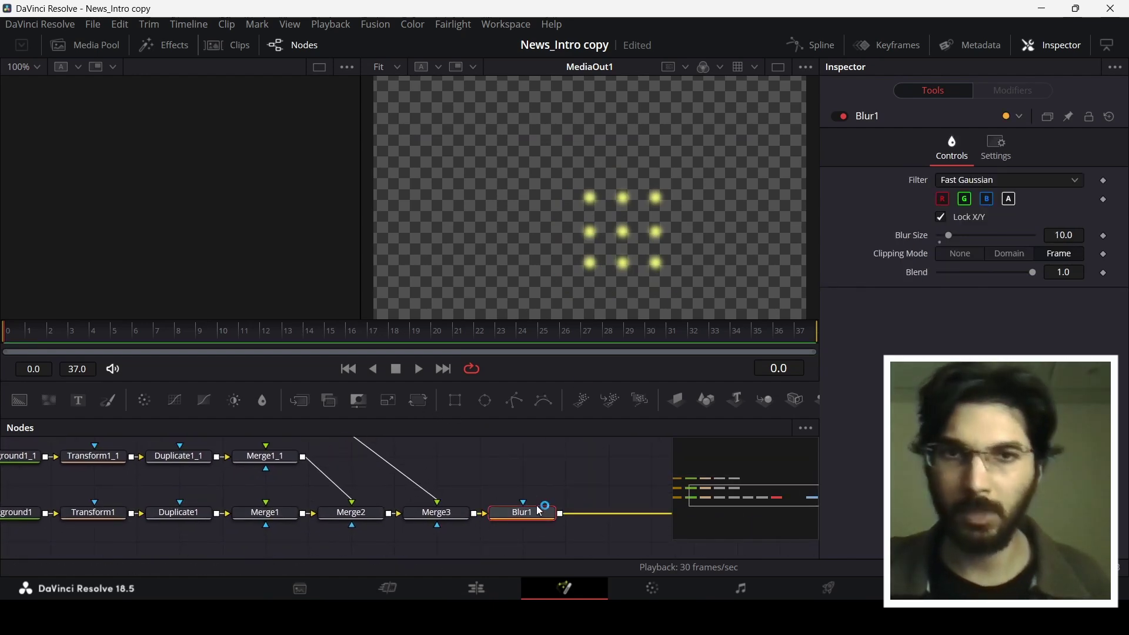
pyautogui.moveTo(523, 513); pyautogui.dragTo(566, 513)
pyautogui.hscroll(5, 493, 496)
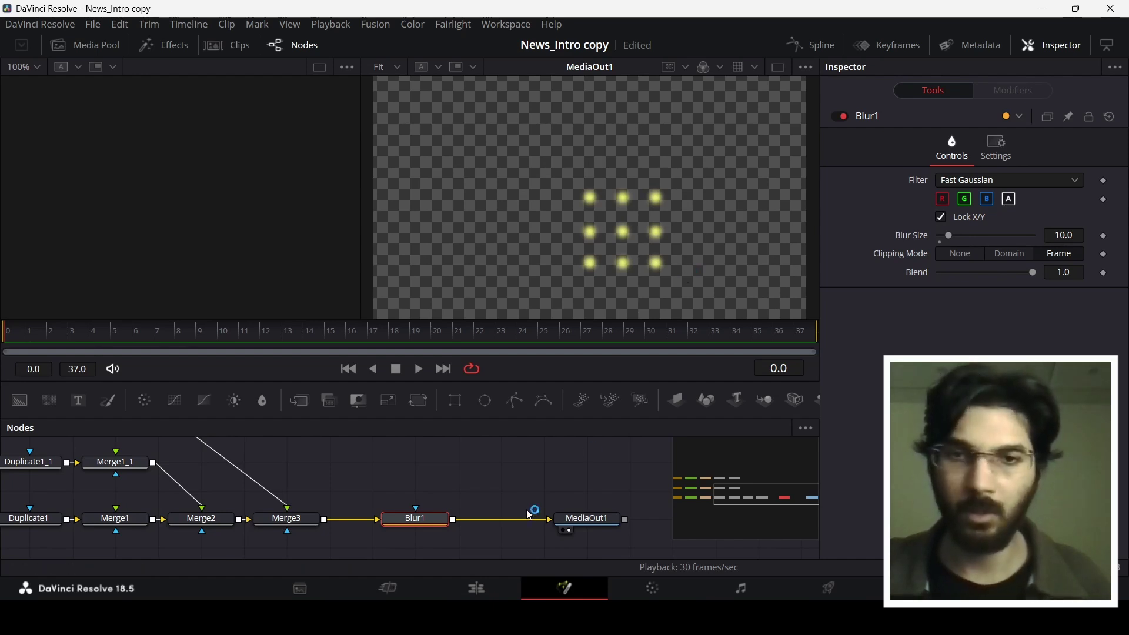
# Return to the edit timeline and select the Screenshot 2023-12-04 140104.png clip on Video 7.
pyautogui.click(501, 589)
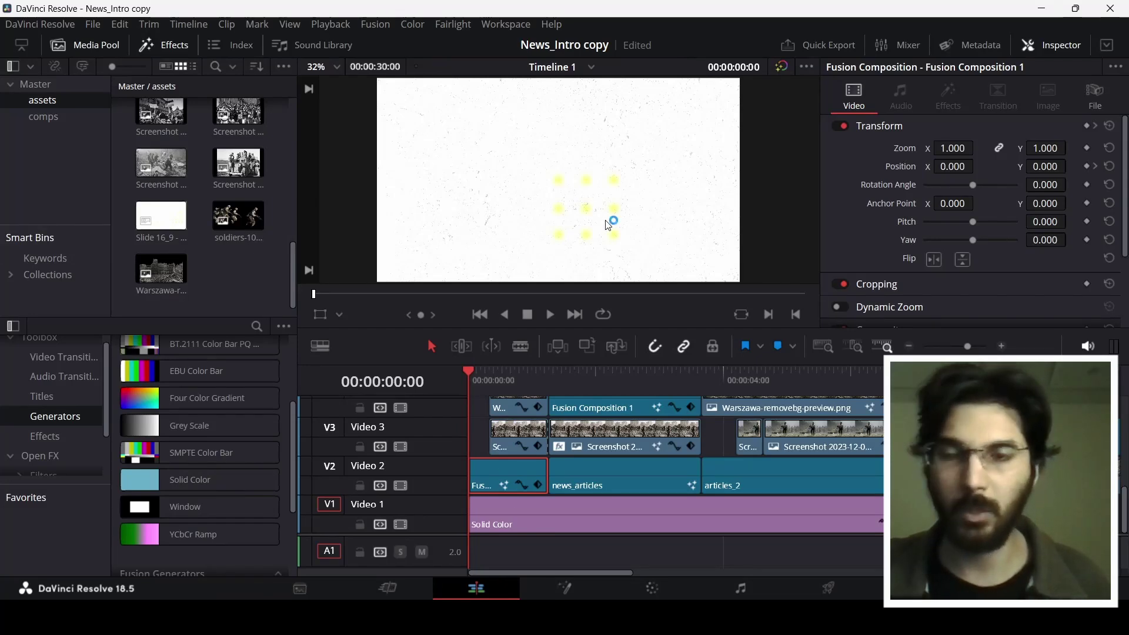
pyautogui.scroll(5, 518, 453)
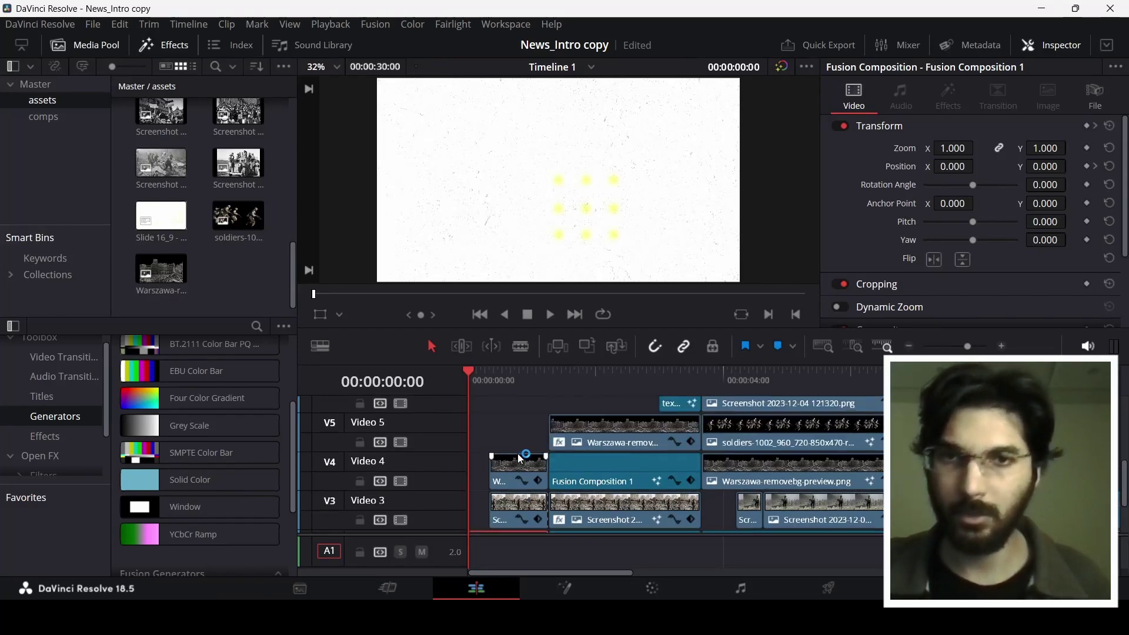
pyautogui.click(525, 439)
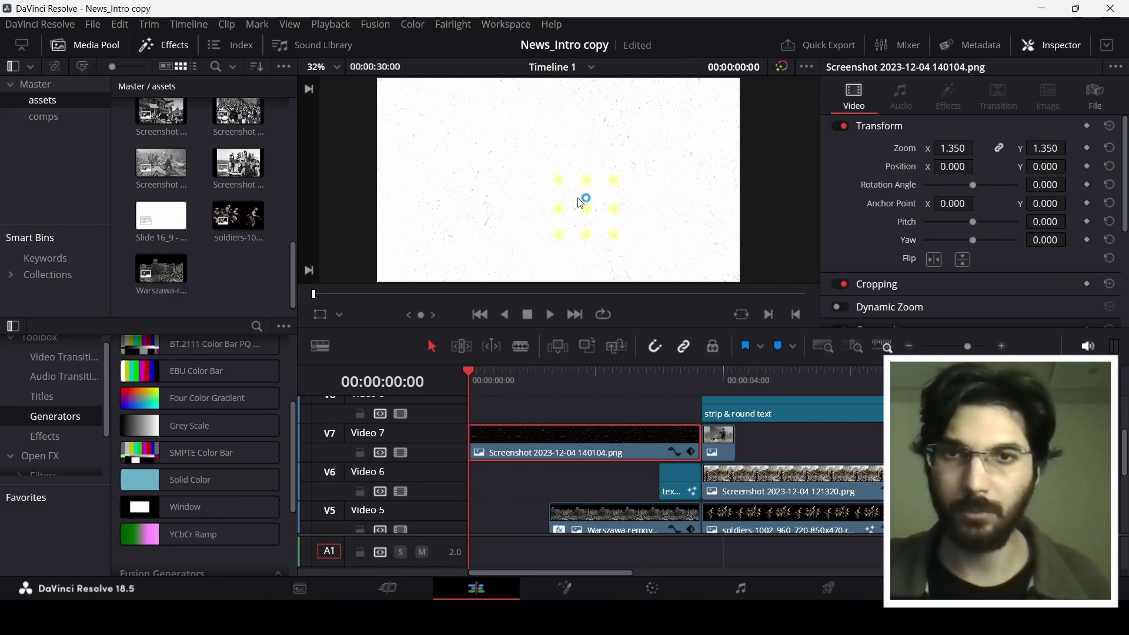
# View the timeline frame at 00:00:00:22 and preview the Warszawa-removebg-preview.png source image from the assets bin.
pyautogui.scroll(-5, 458, 417)
pyautogui.click(514, 379)
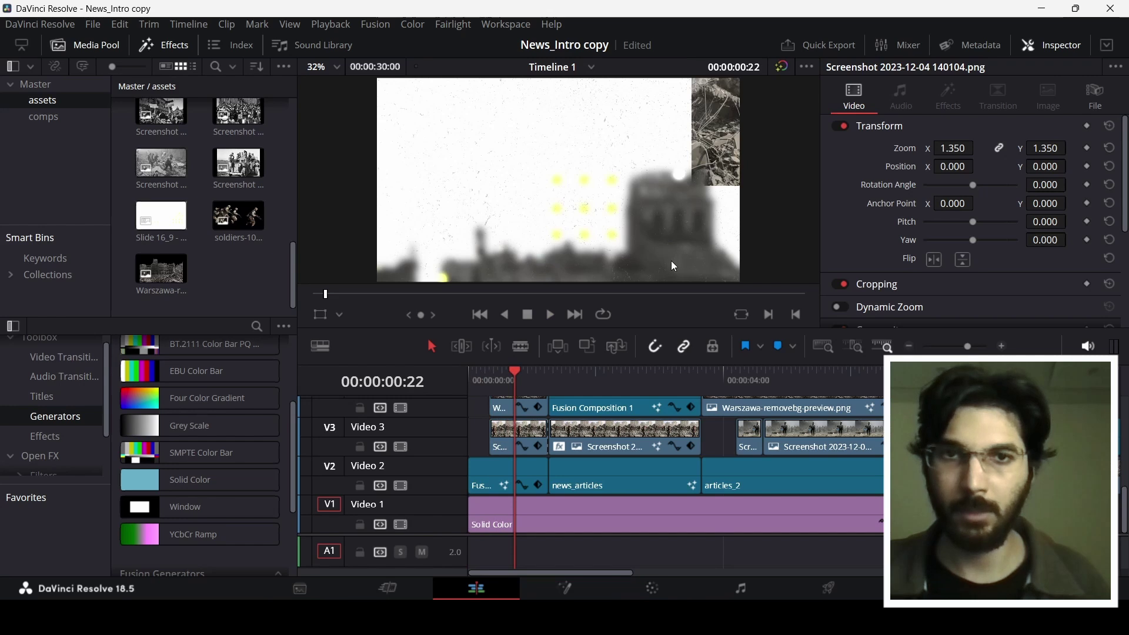
pyautogui.click(531, 442)
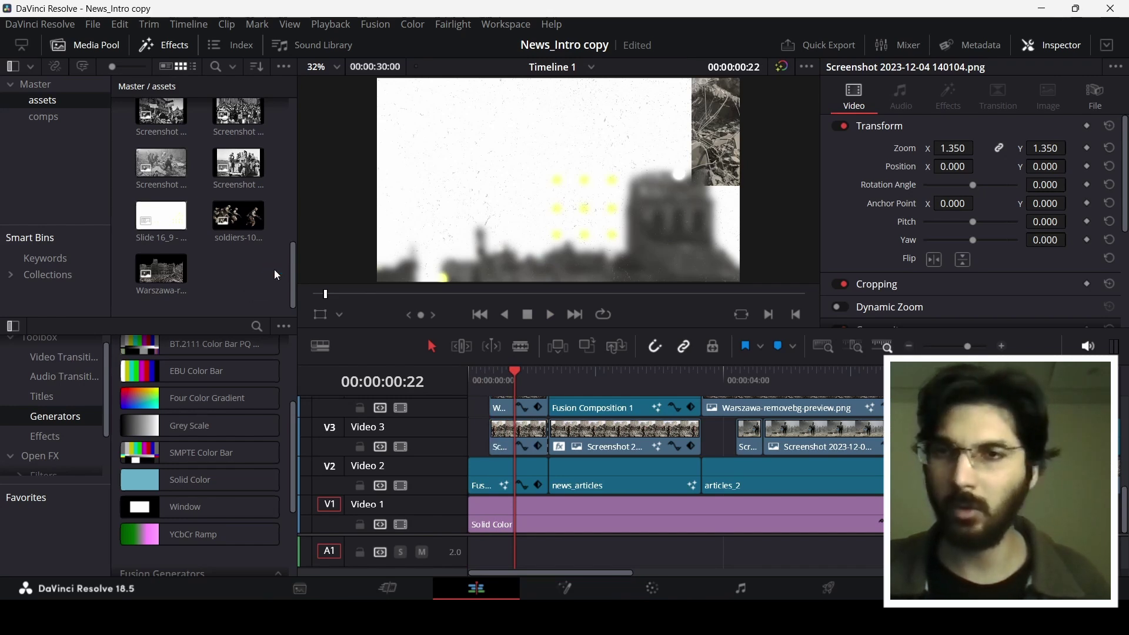
pyautogui.click(170, 272)
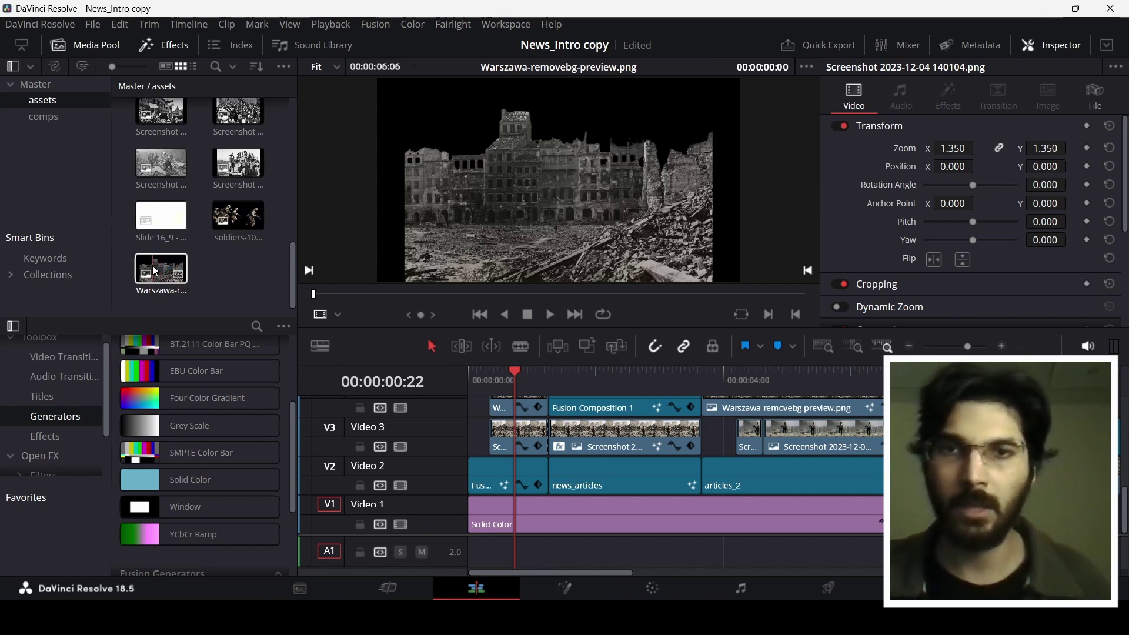
# Place the playhead at 00:00:00:10 and review the Gaussian Blur and transform settings of the first Warszawa clip on Video 4.
pyautogui.moveTo(516, 374); pyautogui.dragTo(490, 376)
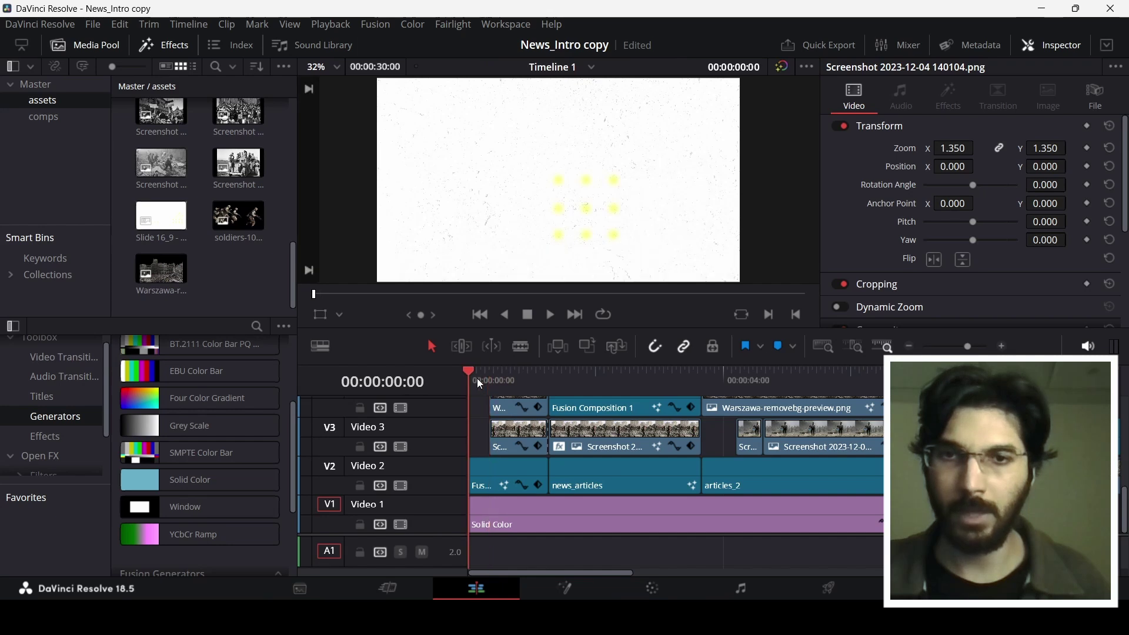
pyautogui.click(509, 462)
pyautogui.click(513, 450)
pyautogui.scroll(1, 514, 450)
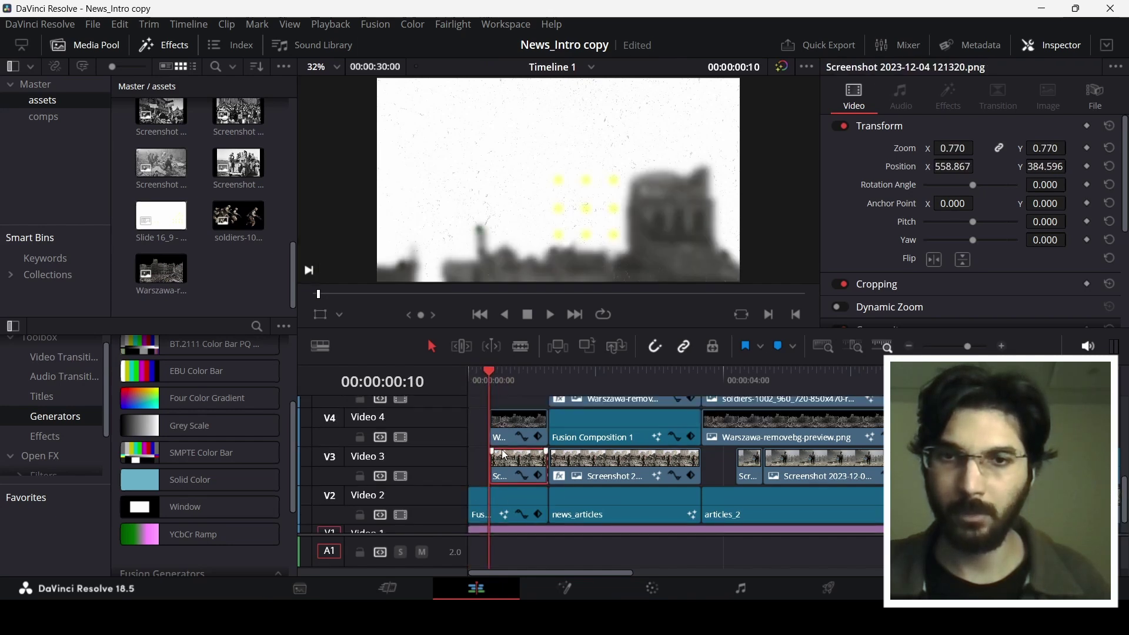
pyautogui.click(518, 432)
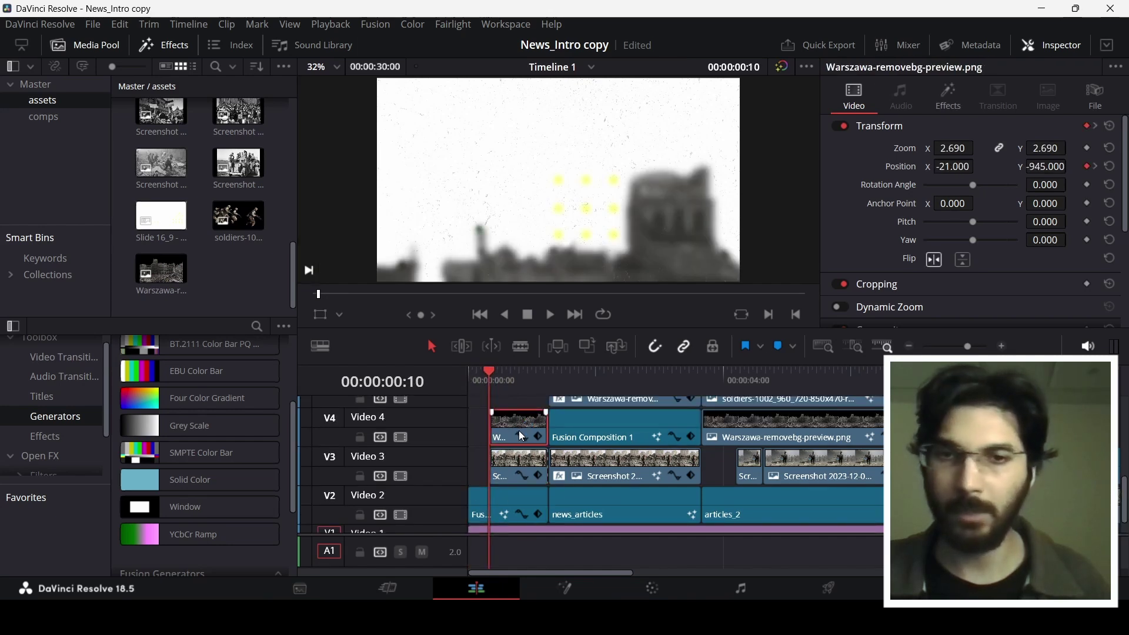
pyautogui.click(951, 106)
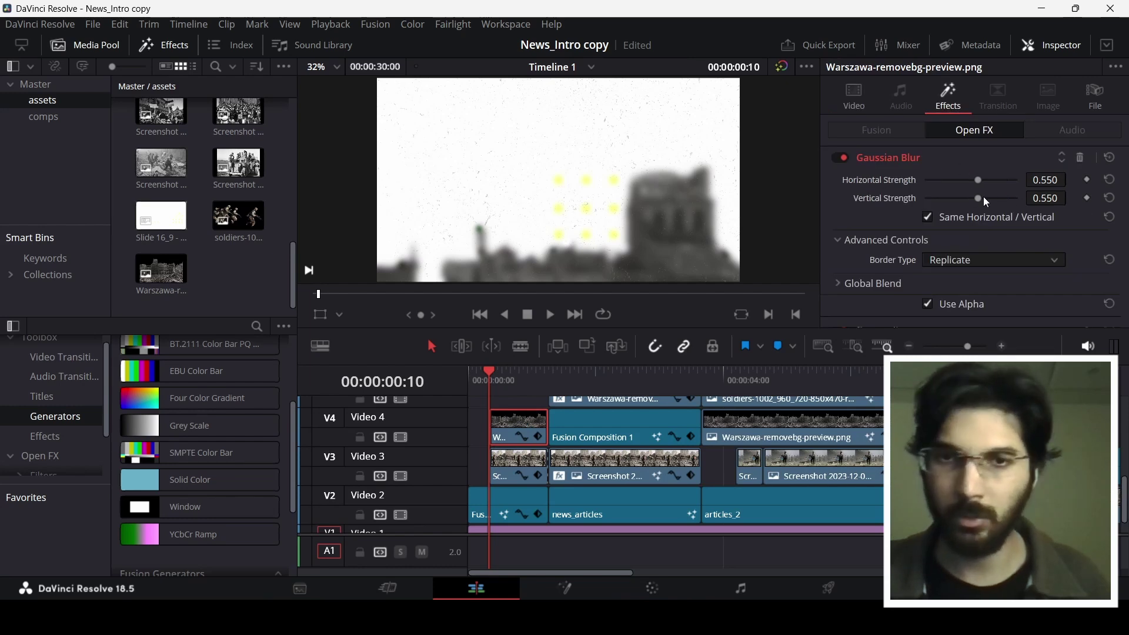
pyautogui.click(874, 94)
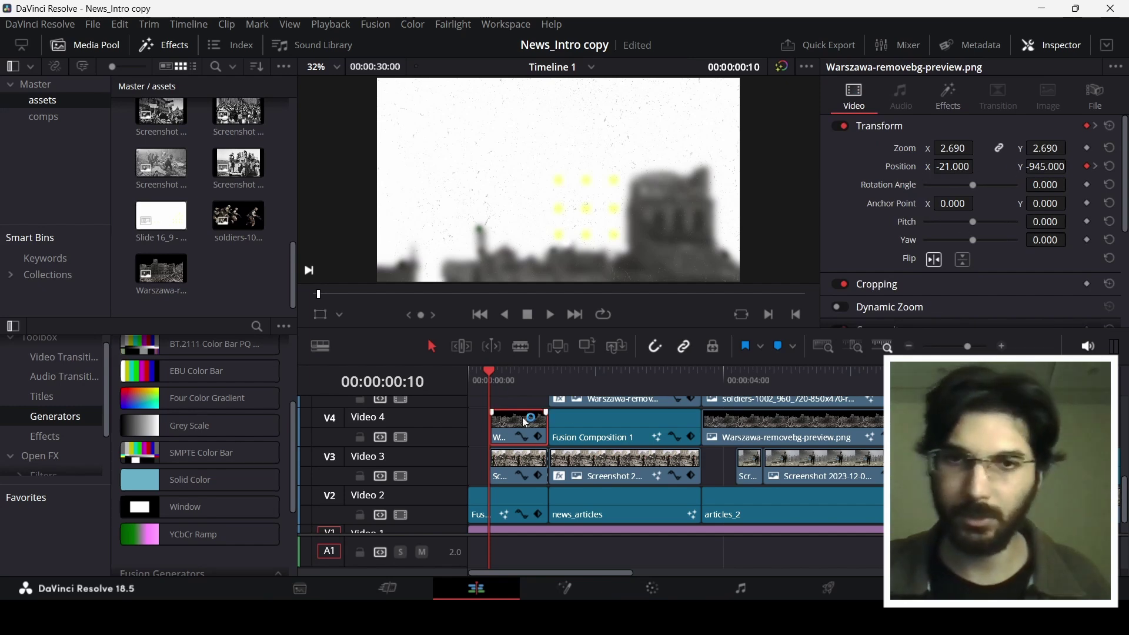
# Play the Warszawa clip's position animation and return the playhead to 00:00:00:10.
pyautogui.press('space')
pyautogui.press('space')
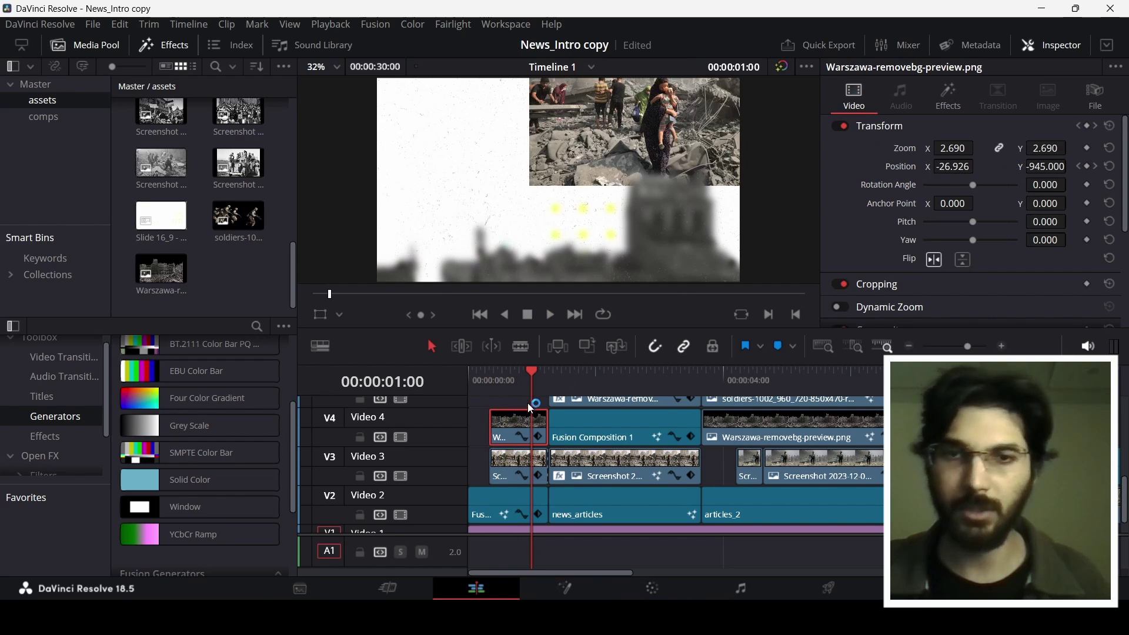
pyautogui.click(528, 367)
pyautogui.click(539, 368)
pyautogui.click(499, 381)
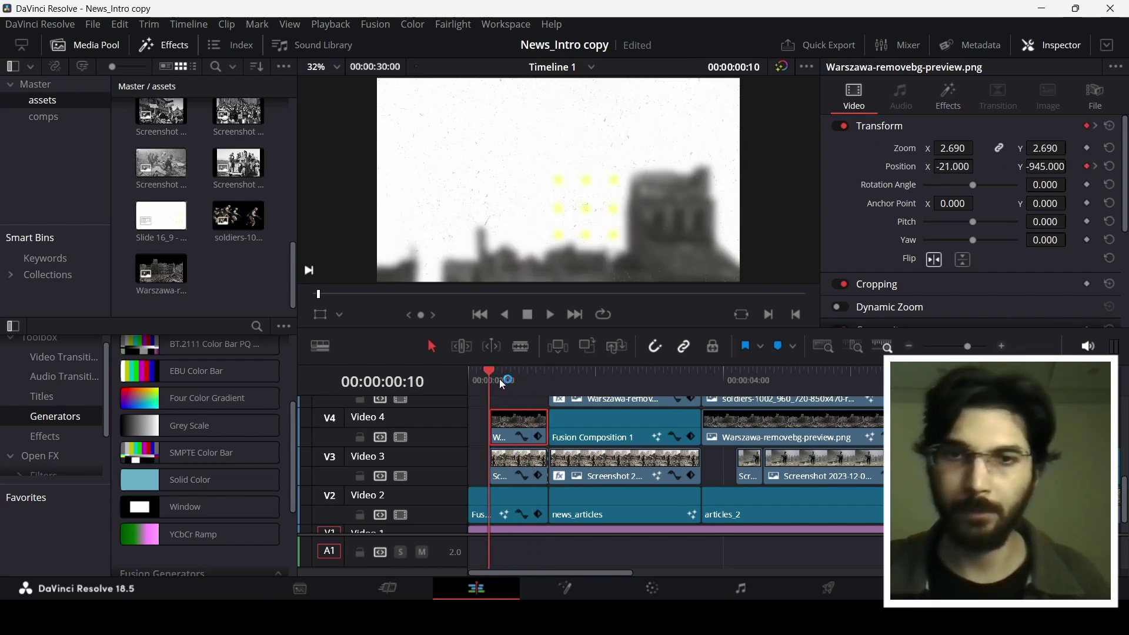
# Play on from 00:00:00:10, and browse the source images in the assets bin, previewing Screenshot 2023-12-04 170416.png.
pyautogui.press('space')
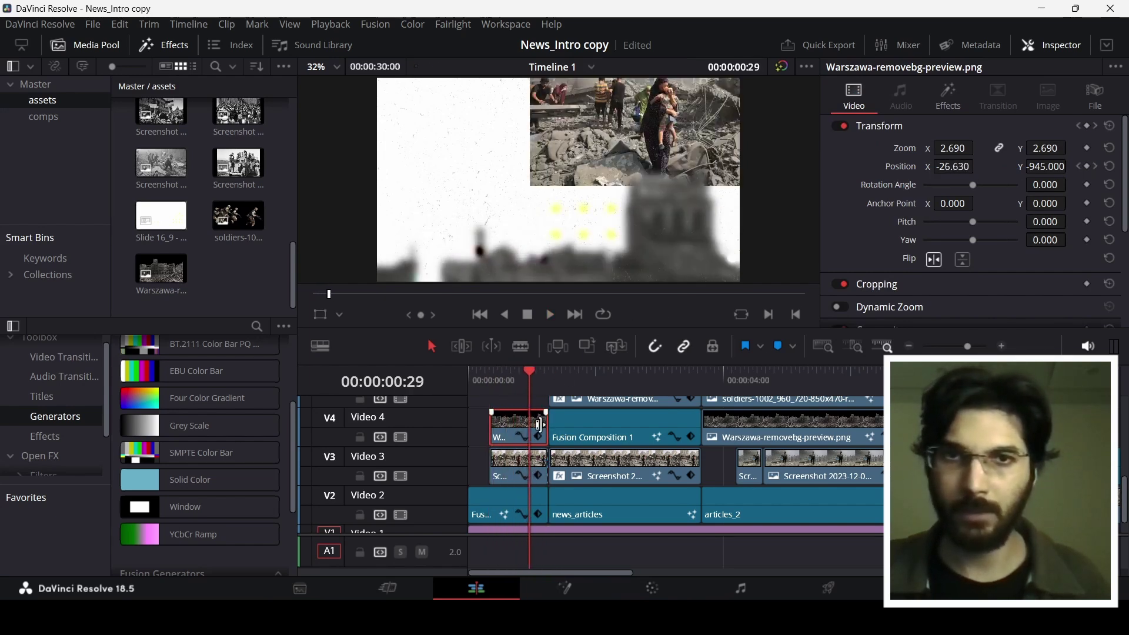
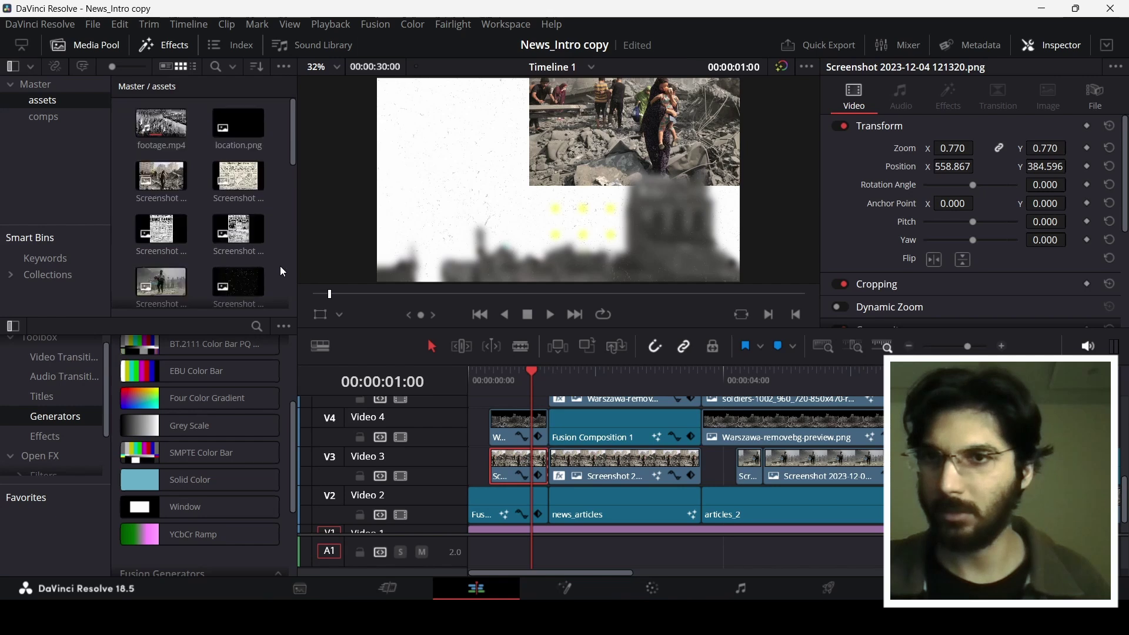
pyautogui.click(161, 125)
pyautogui.click(158, 177)
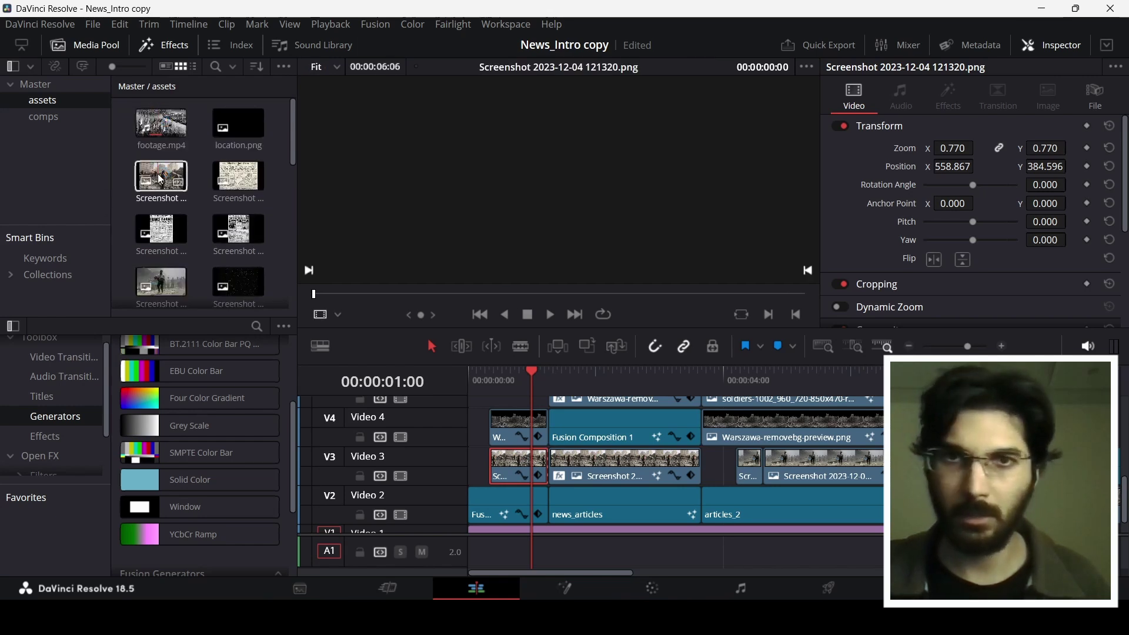
pyautogui.scroll(-1, 171, 199)
pyautogui.click(170, 222)
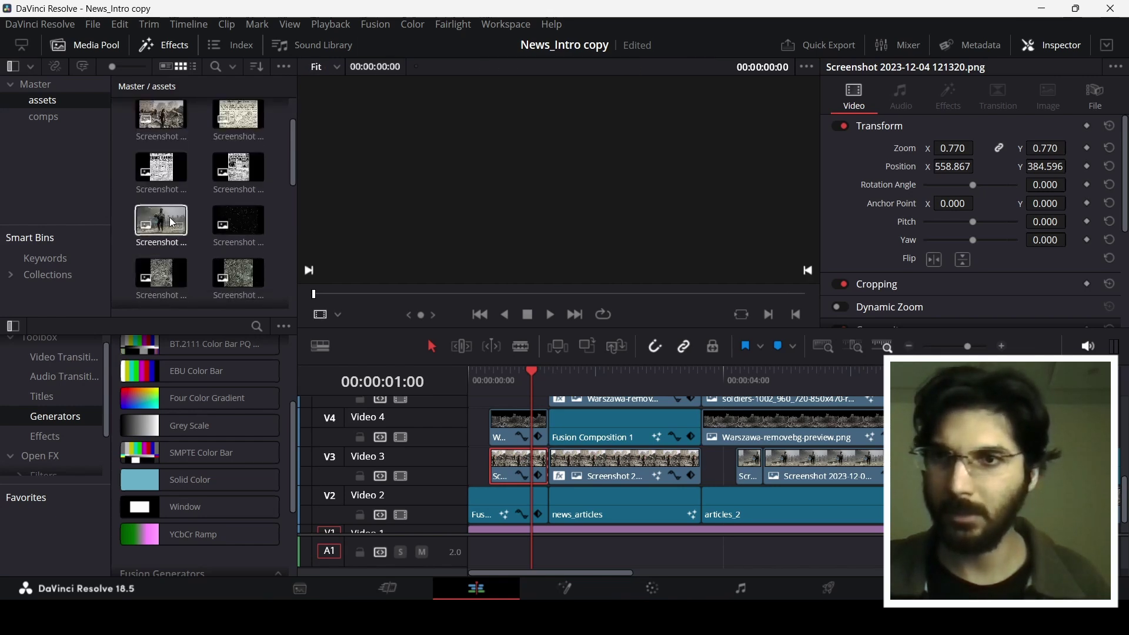
pyautogui.click(201, 229)
pyautogui.scroll(-2, 201, 233)
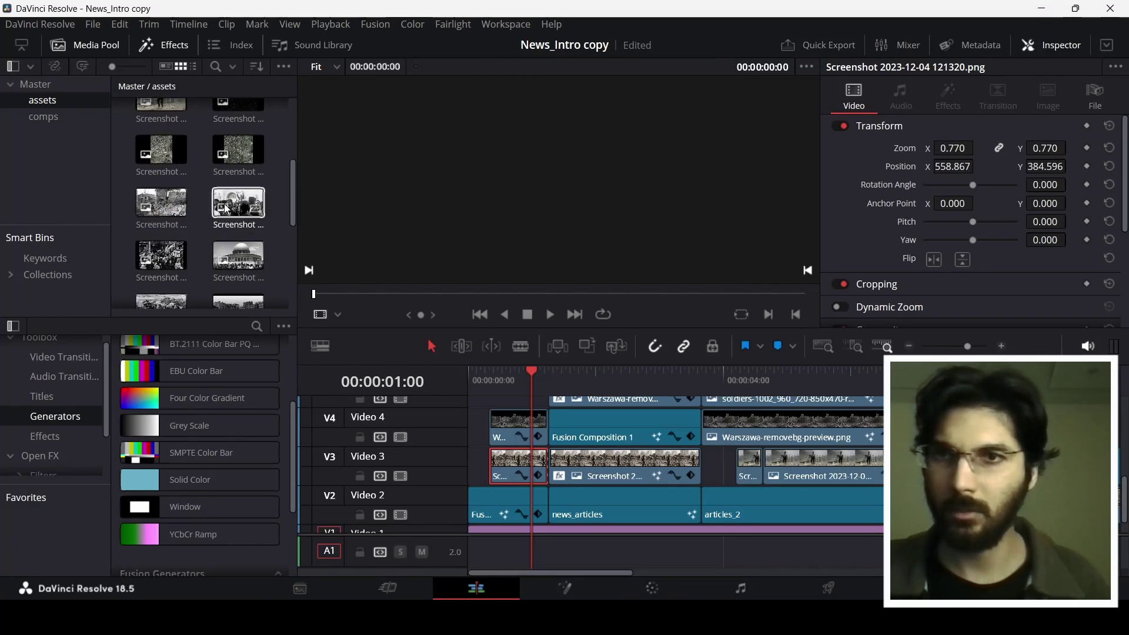
pyautogui.click(172, 261)
pyautogui.scroll(-1, 172, 261)
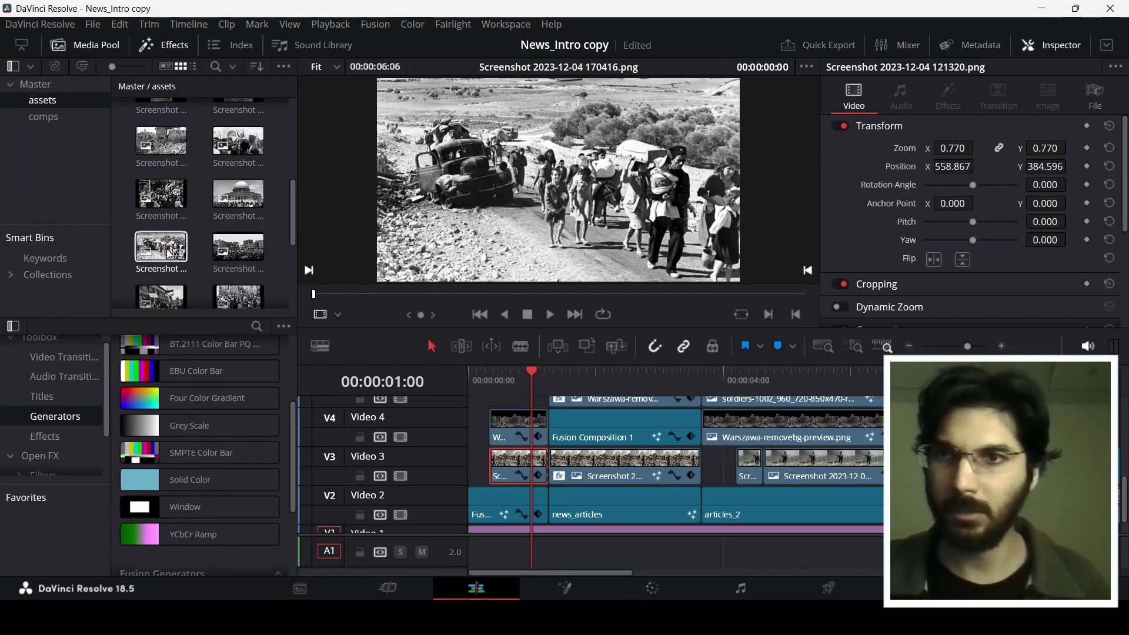
pyautogui.click(238, 250)
pyautogui.scroll(-1, 235, 253)
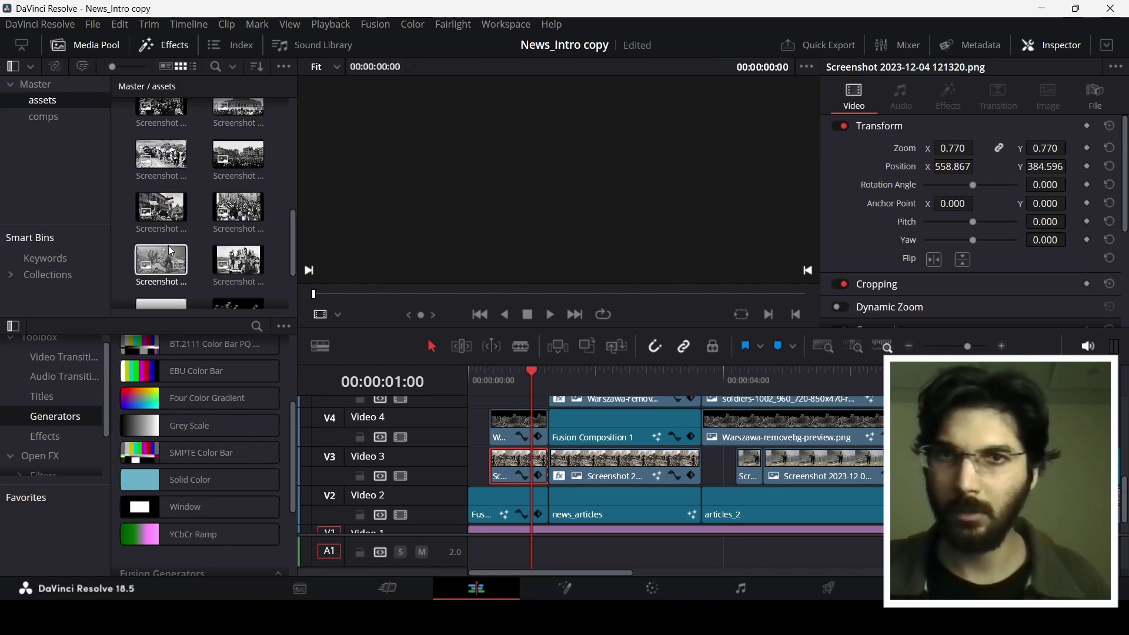
pyautogui.scroll(-2, 229, 255)
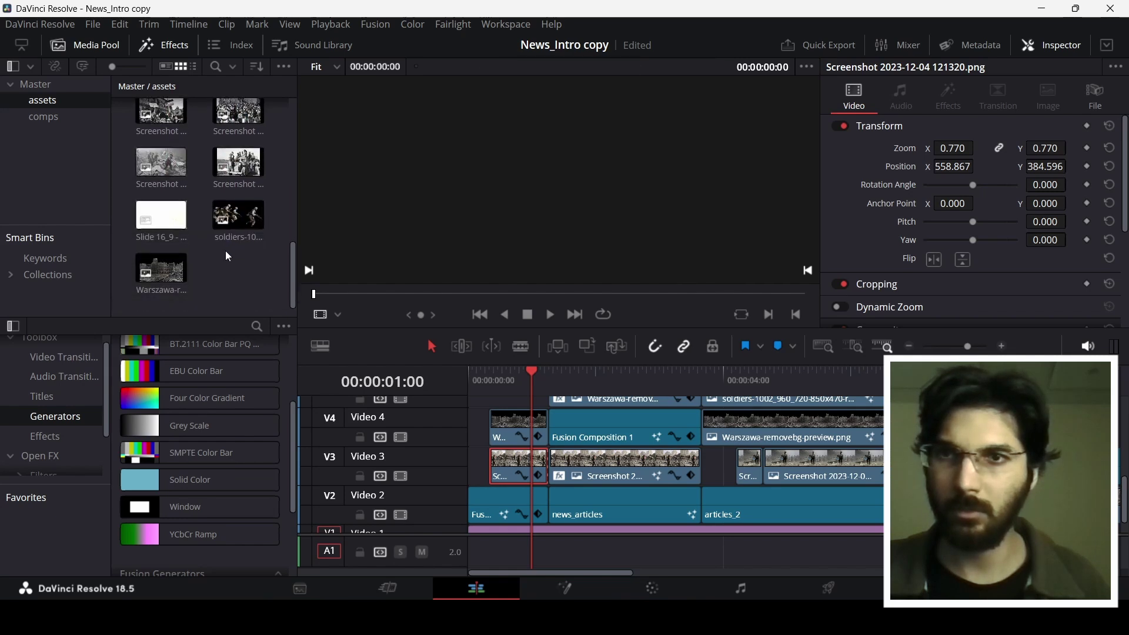
# Scrub through the reveal of the first screenshot clip on Video 3 and place the playhead at 00:00:00:28.
pyautogui.click(520, 378)
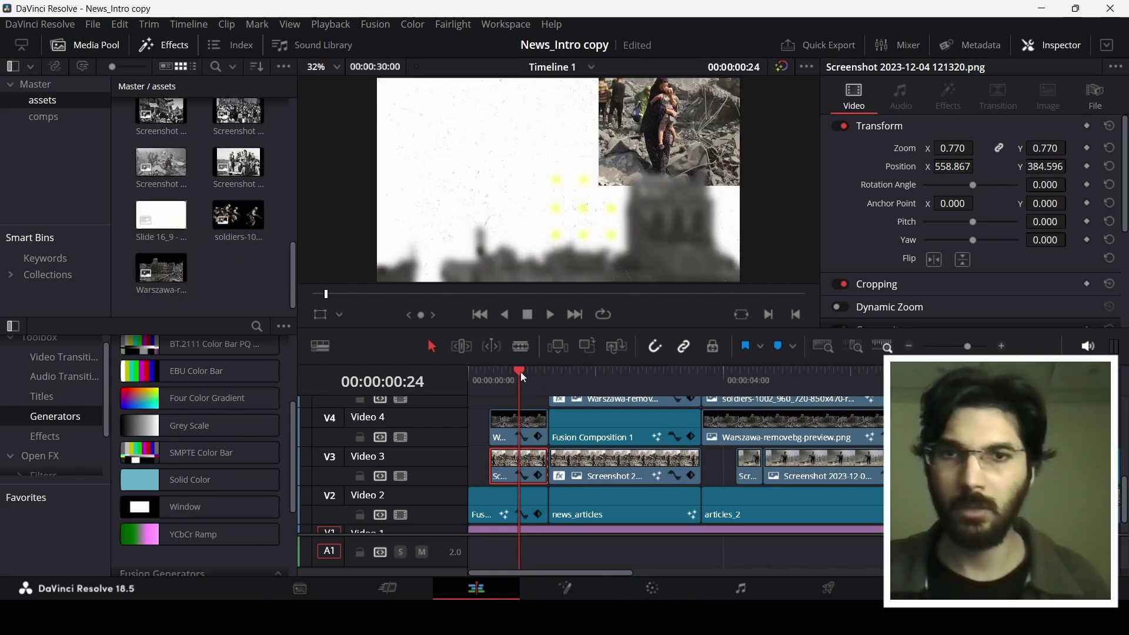
pyautogui.moveTo(520, 371)
pyautogui.mouseDown()
pyautogui.moveTo(502, 373)
pyautogui.moveTo(528, 372)
pyautogui.moveTo(517, 372)
pyautogui.mouseUp()
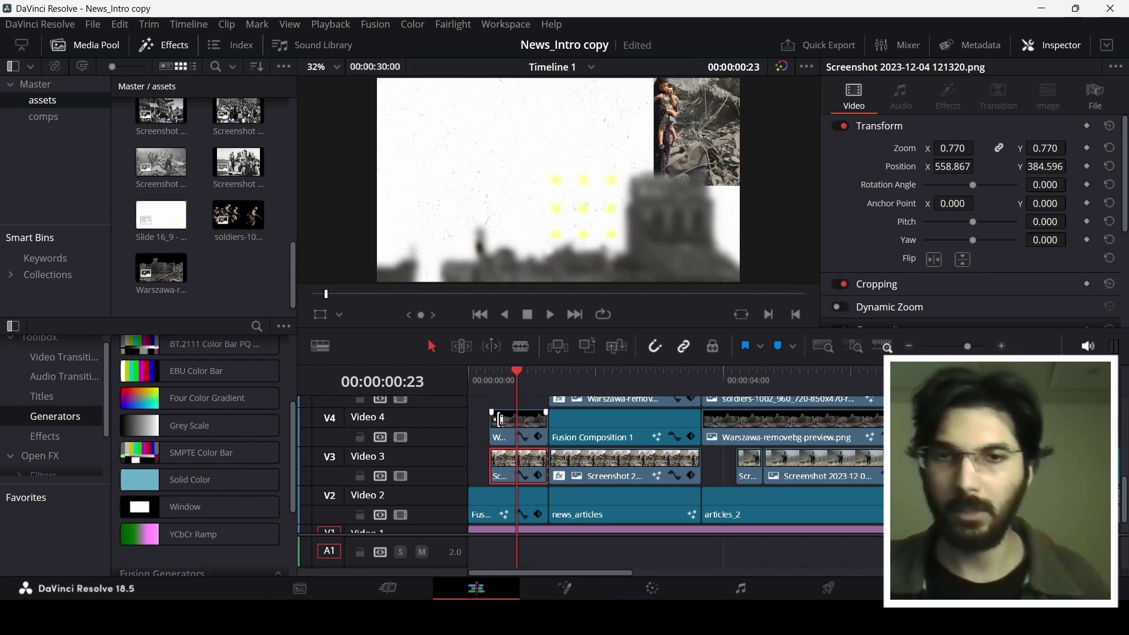
pyautogui.moveTo(546, 372); pyautogui.dragTo(553, 371)
pyautogui.click(528, 374)
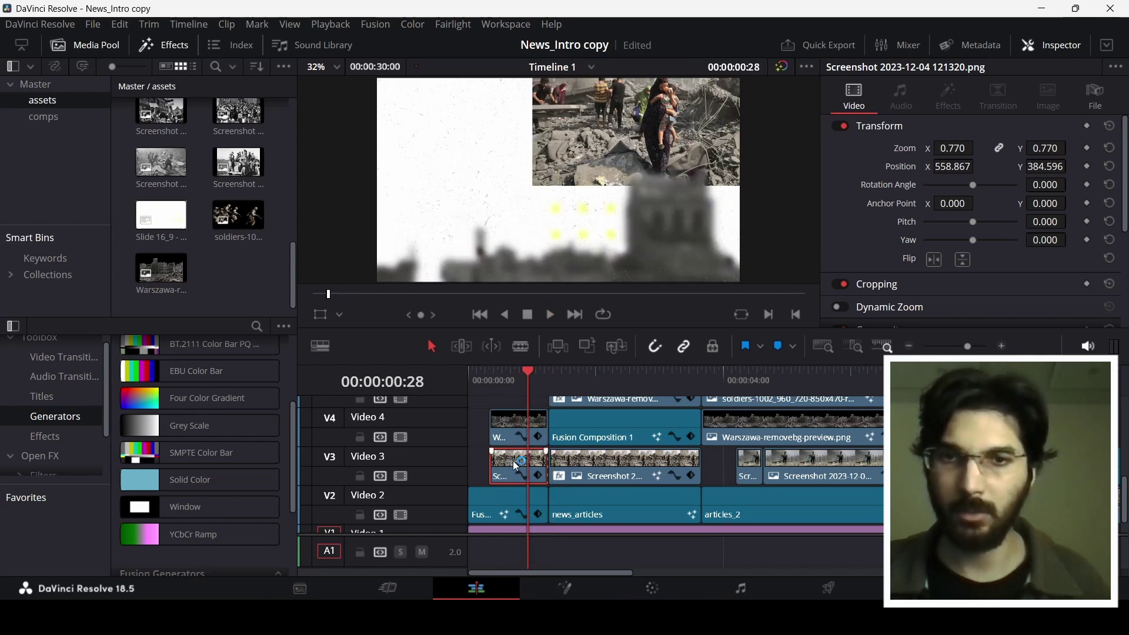
# Open the Screenshot 2023-12-04 121320.png clip on Video 3 in Fusion and select its Rectangle1 mask node.
pyautogui.rightClick(513, 471)
pyautogui.click(577, 238)
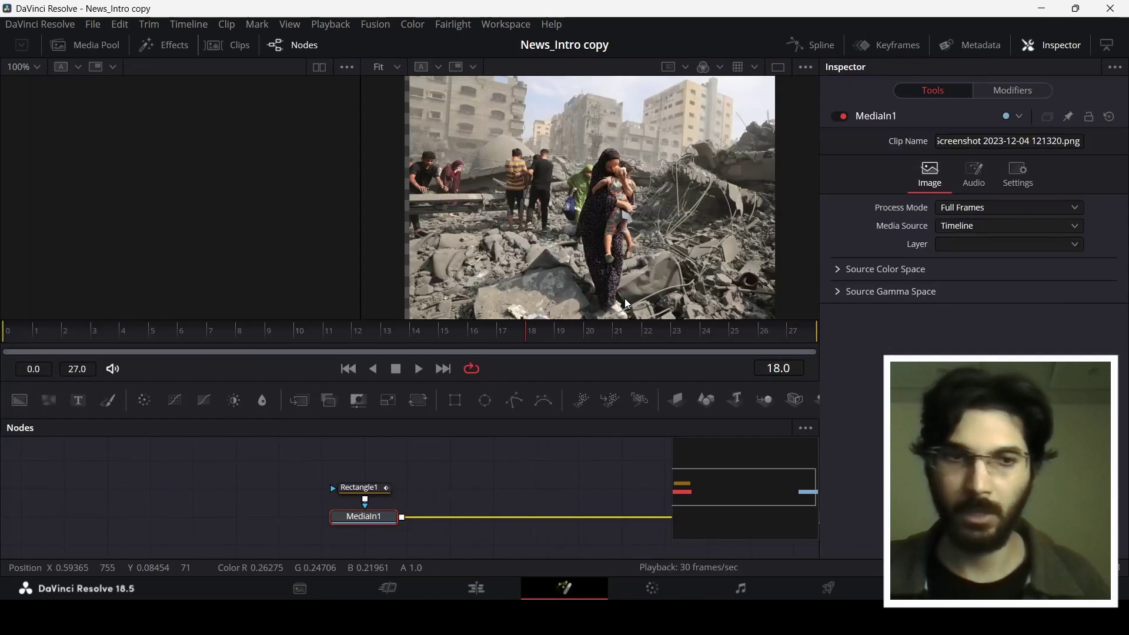
pyautogui.click(376, 493)
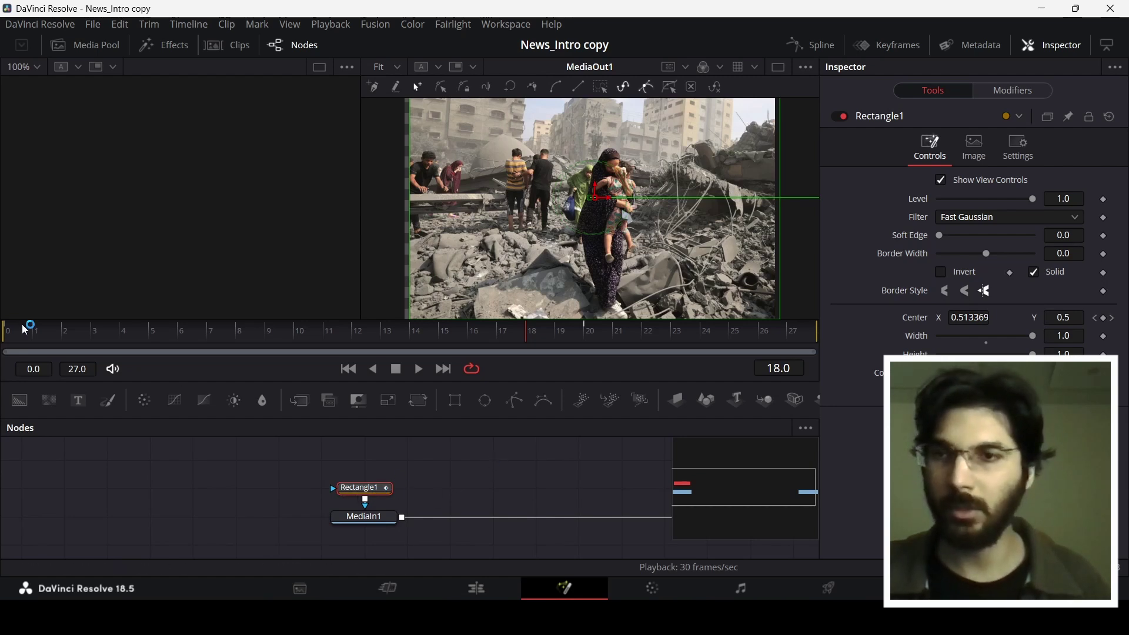
# Examine the Rectangle1 mask's Center animation between frames 0 and 18, and return to the edit timeline.
pyautogui.moveTo(12, 341); pyautogui.dragTo(531, 338)
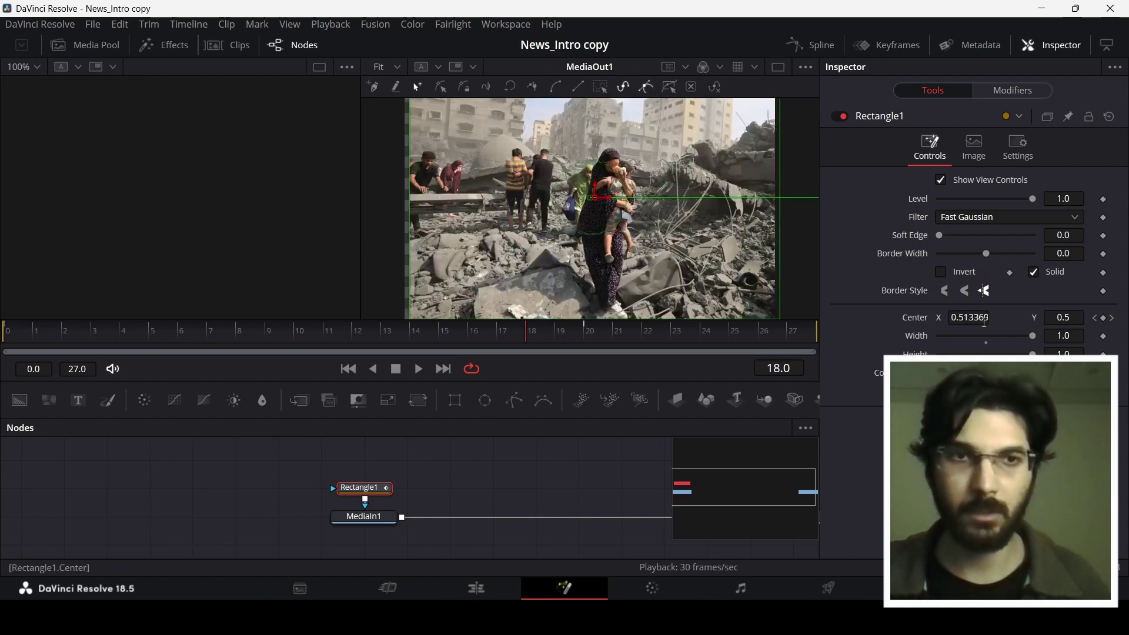
pyautogui.click(3, 340)
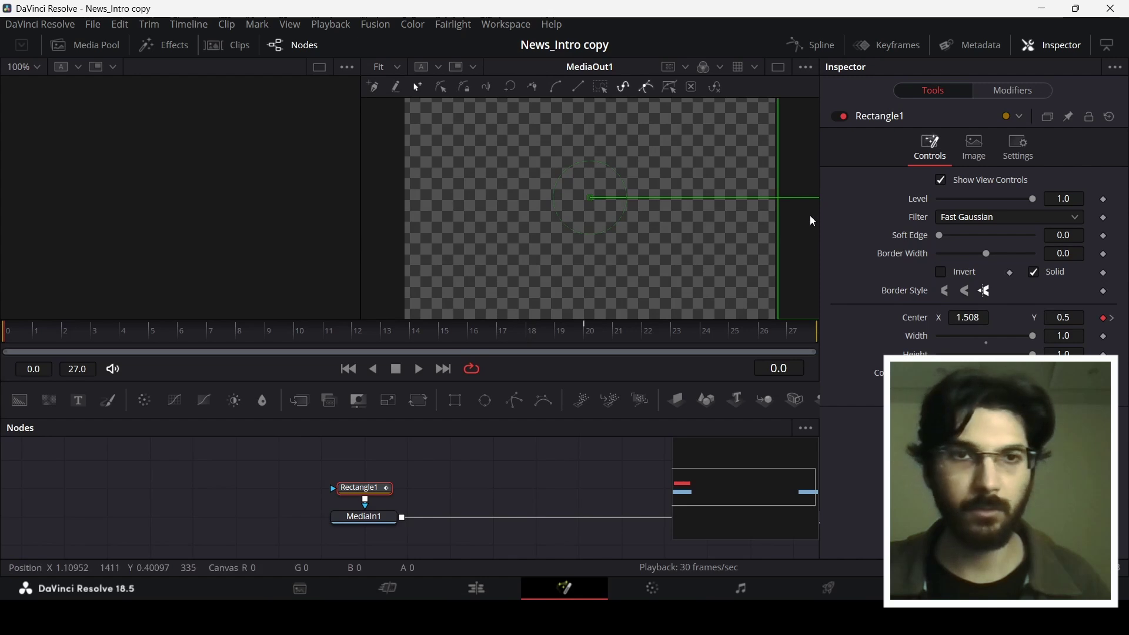
pyautogui.click(500, 339)
pyautogui.moveTo(529, 340); pyautogui.dragTo(124, 339)
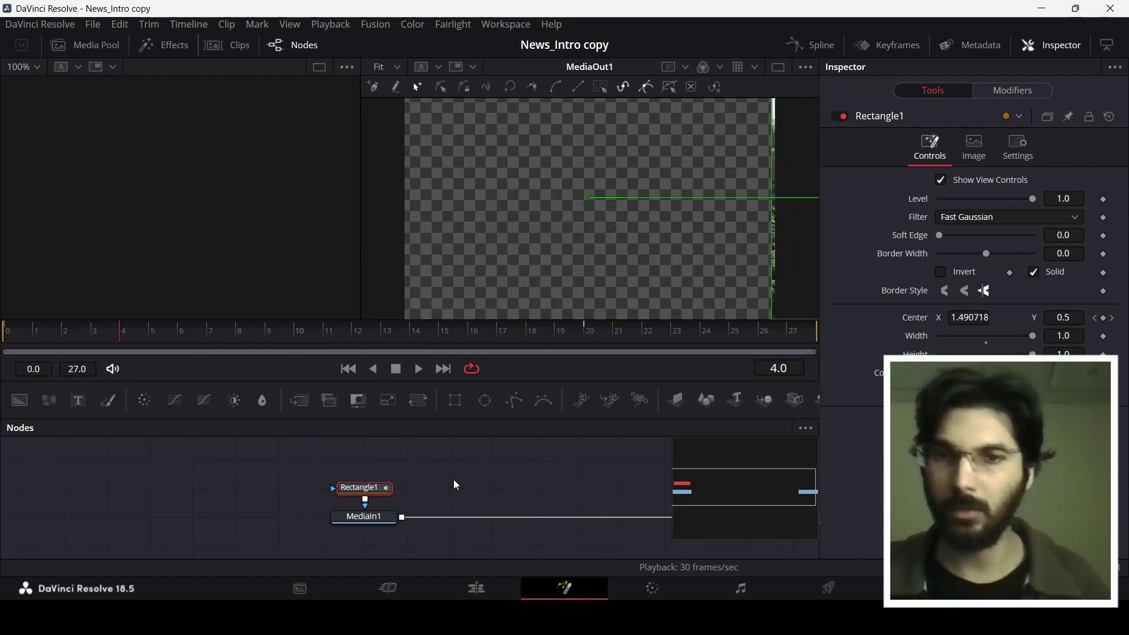
pyautogui.click(515, 596)
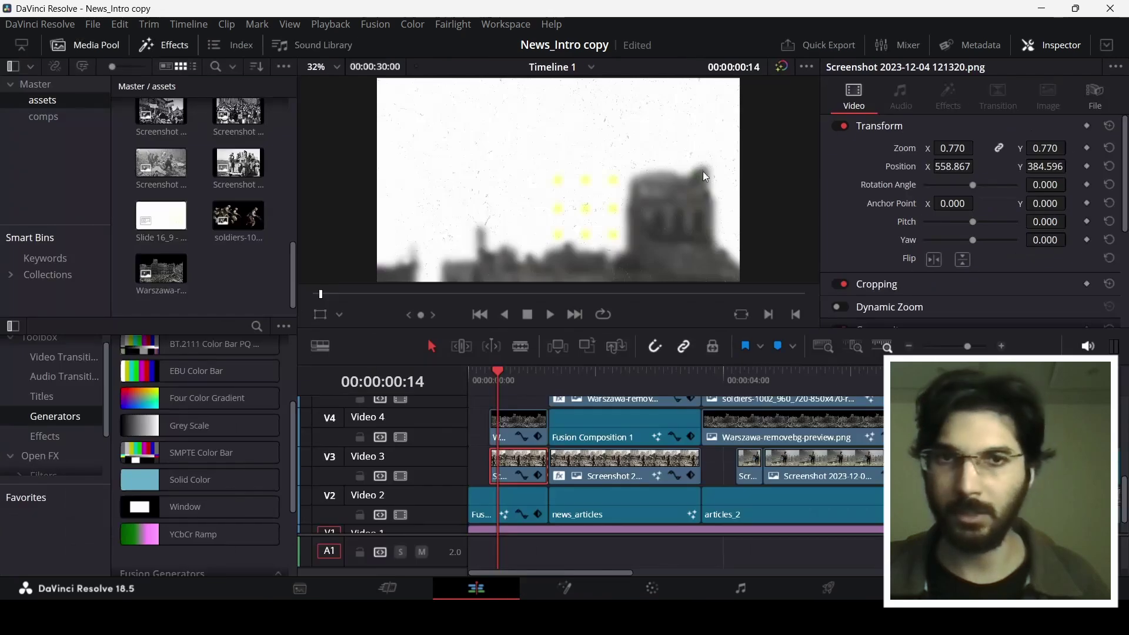
# Play the screenshot reveal and the cut into the next clips several times, returning the playhead to 00:00:00:28.
pyautogui.press('space')
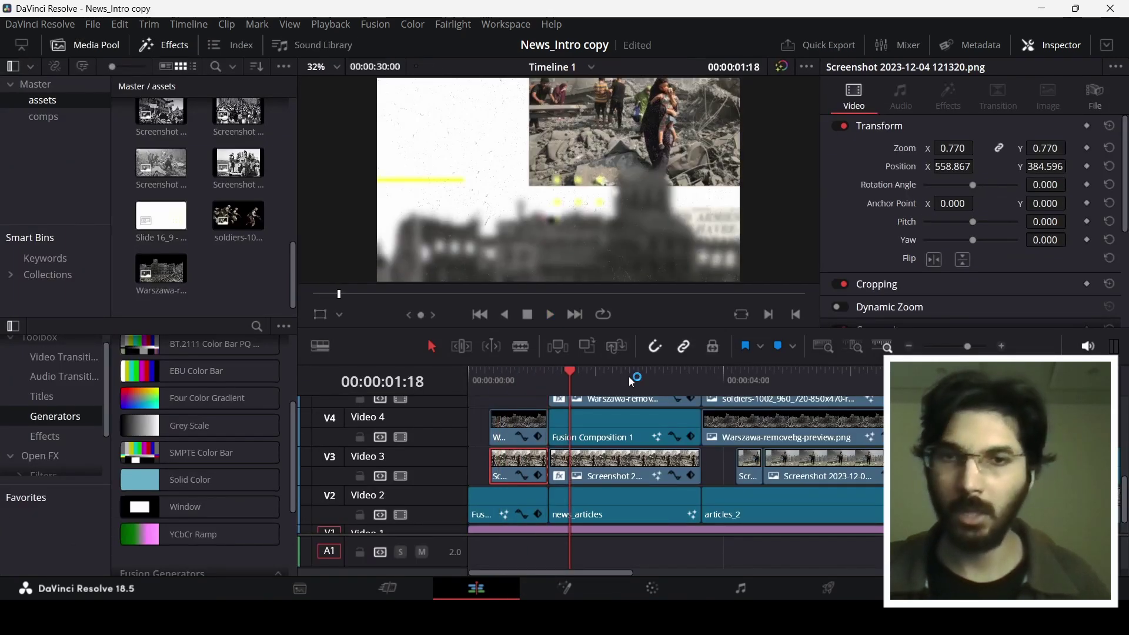
pyautogui.click(536, 382)
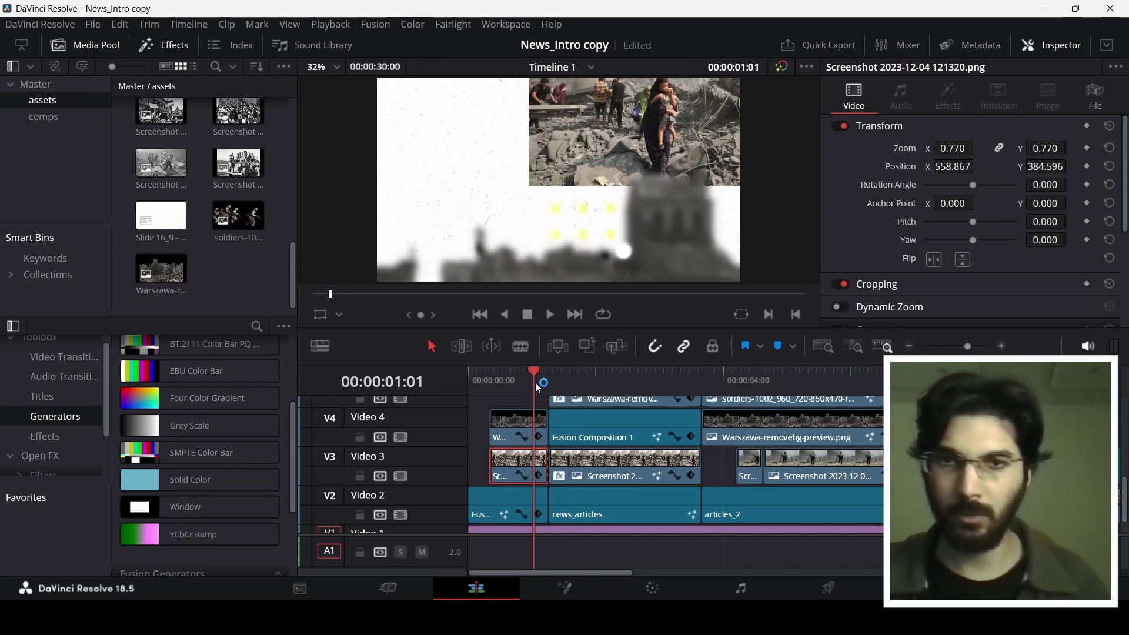
pyautogui.press('space')
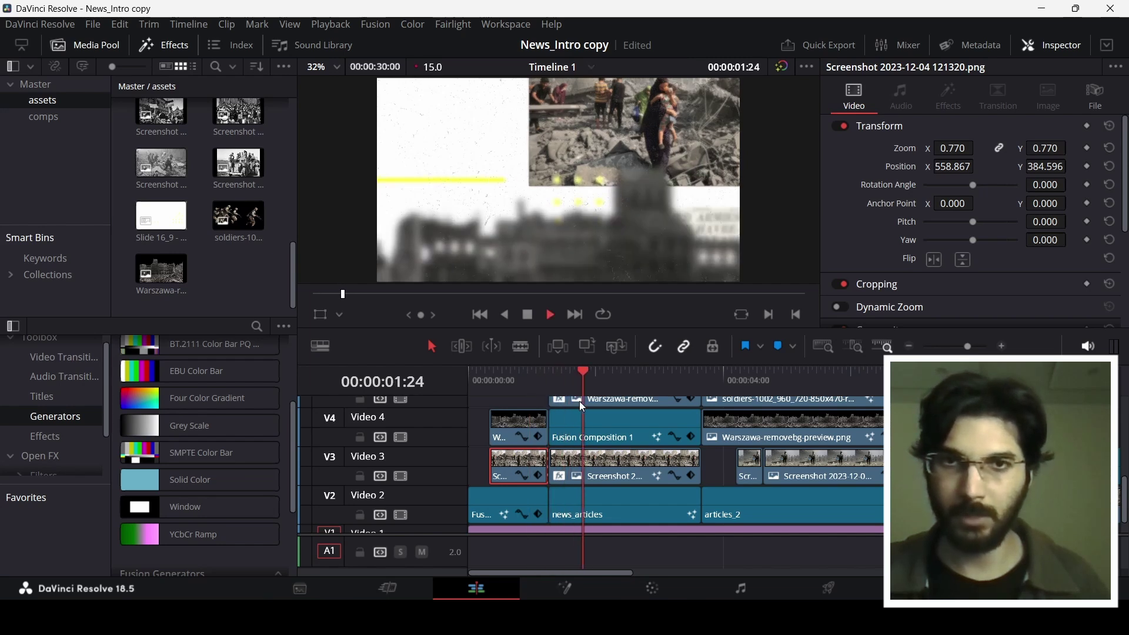
pyautogui.press('space')
pyautogui.click(523, 378)
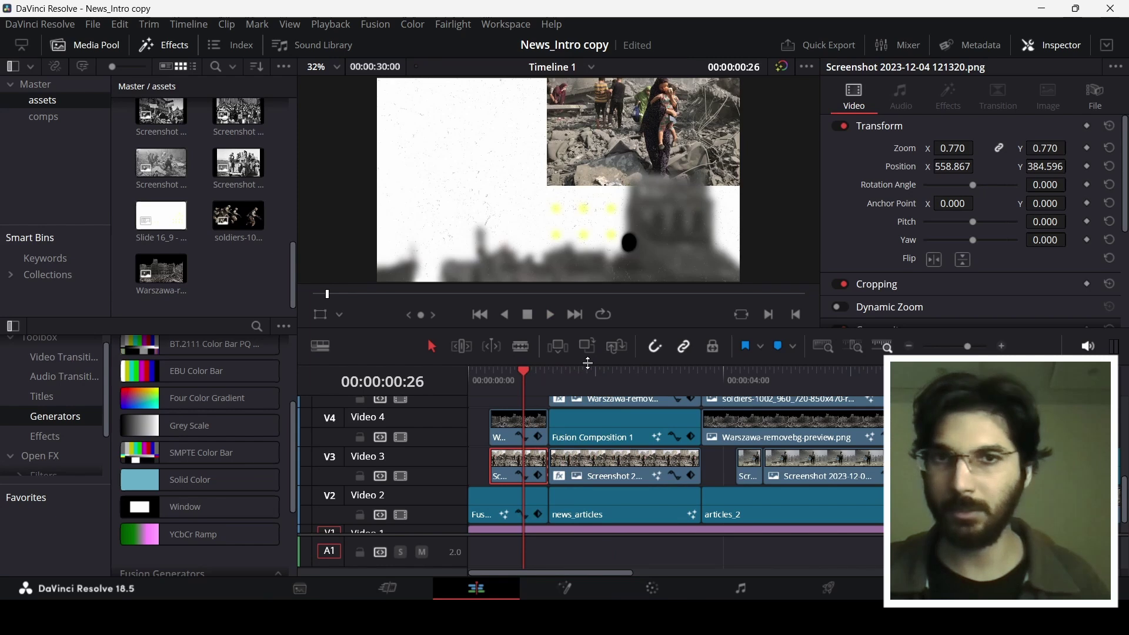
pyautogui.press('space')
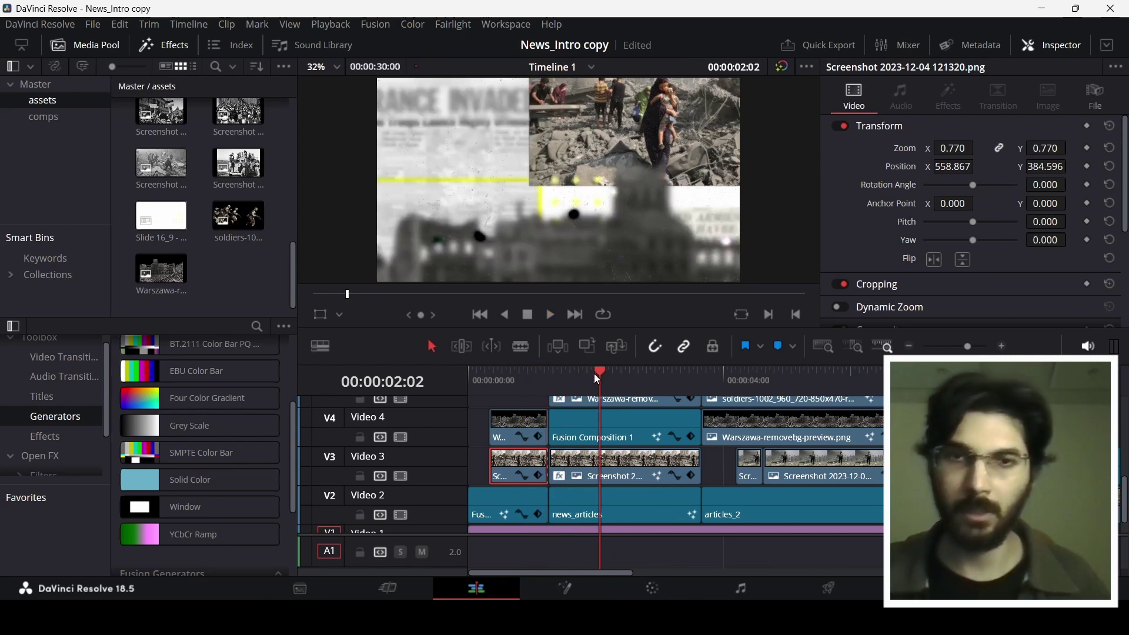
pyautogui.click(528, 377)
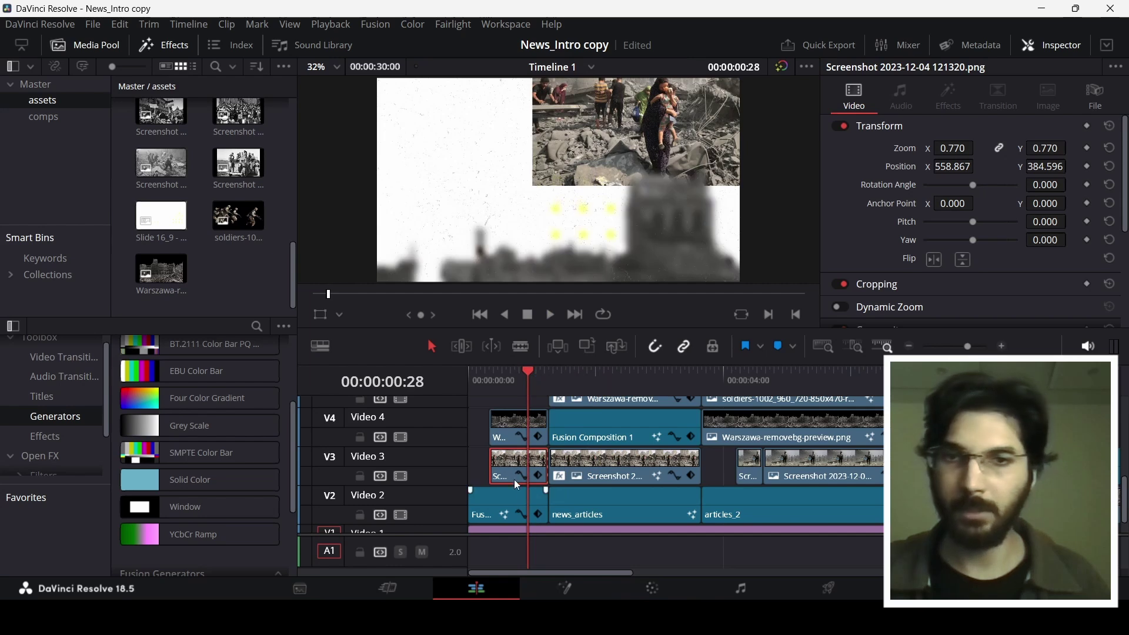
# Select the first Warszawa clip on Video 4, play across its cut, and step the playhead back to 00:00:01:15.
pyautogui.click(518, 423)
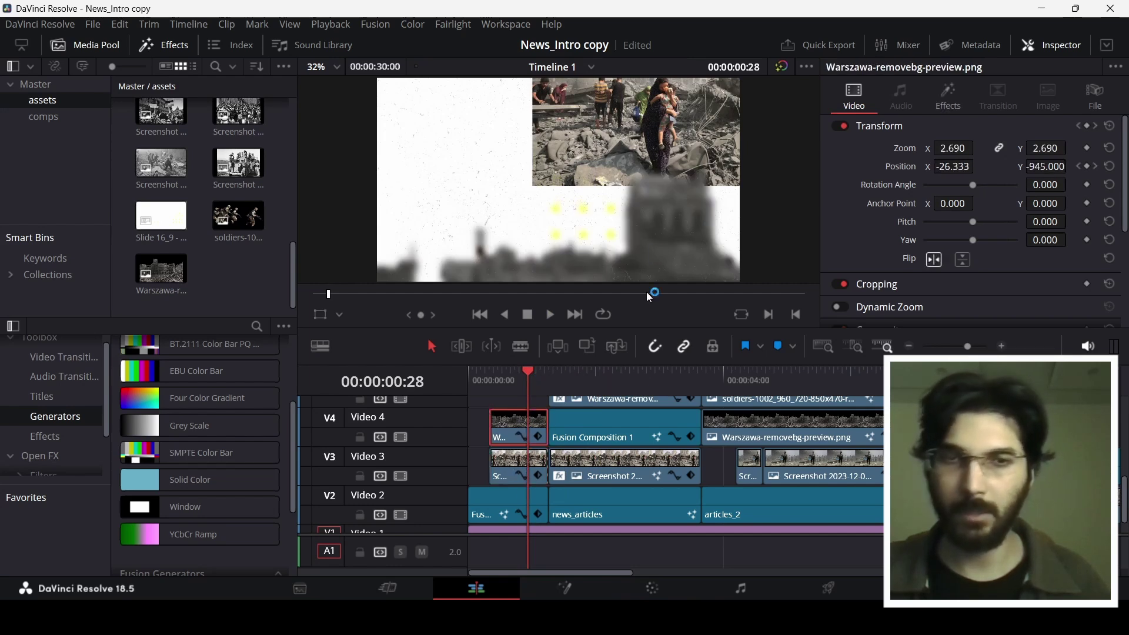
pyautogui.scroll(1, 589, 435)
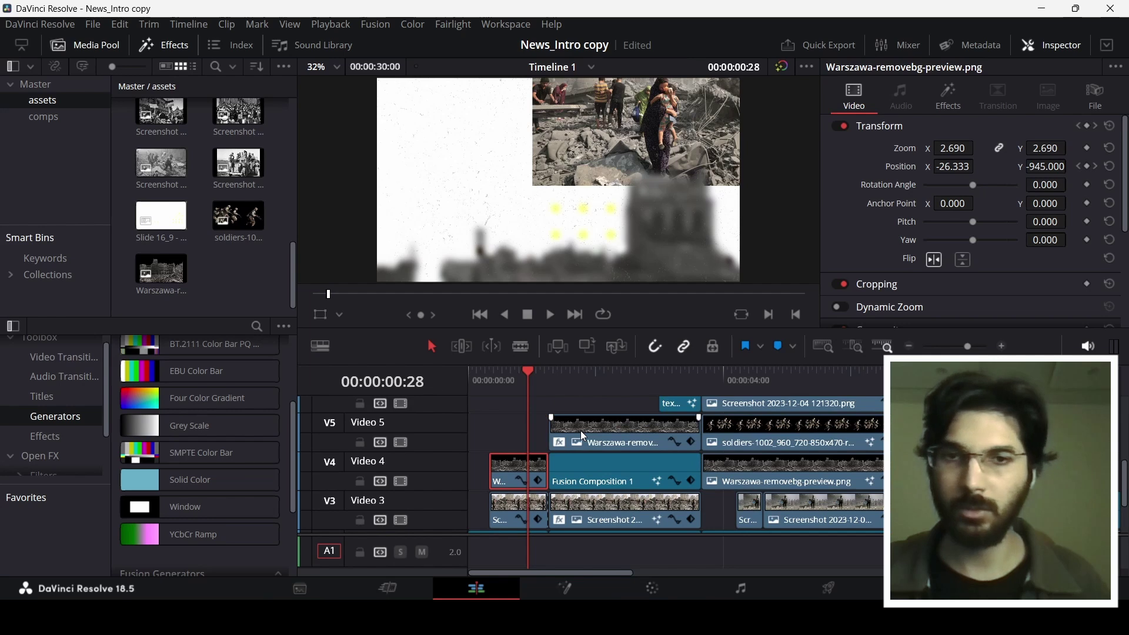
pyautogui.press('space')
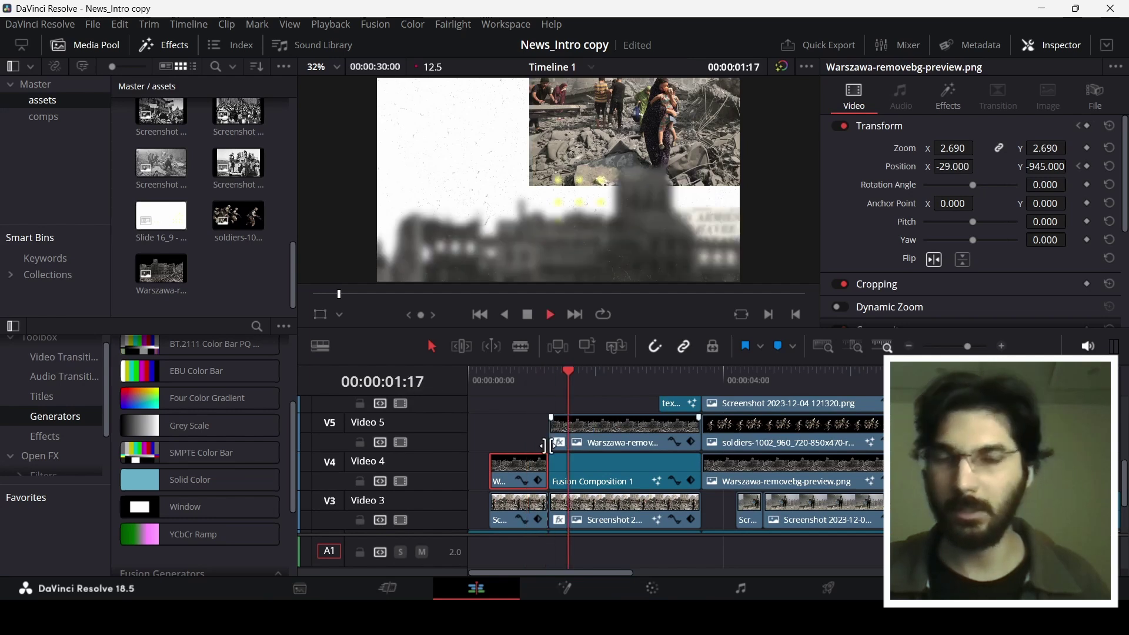
pyautogui.press('space')
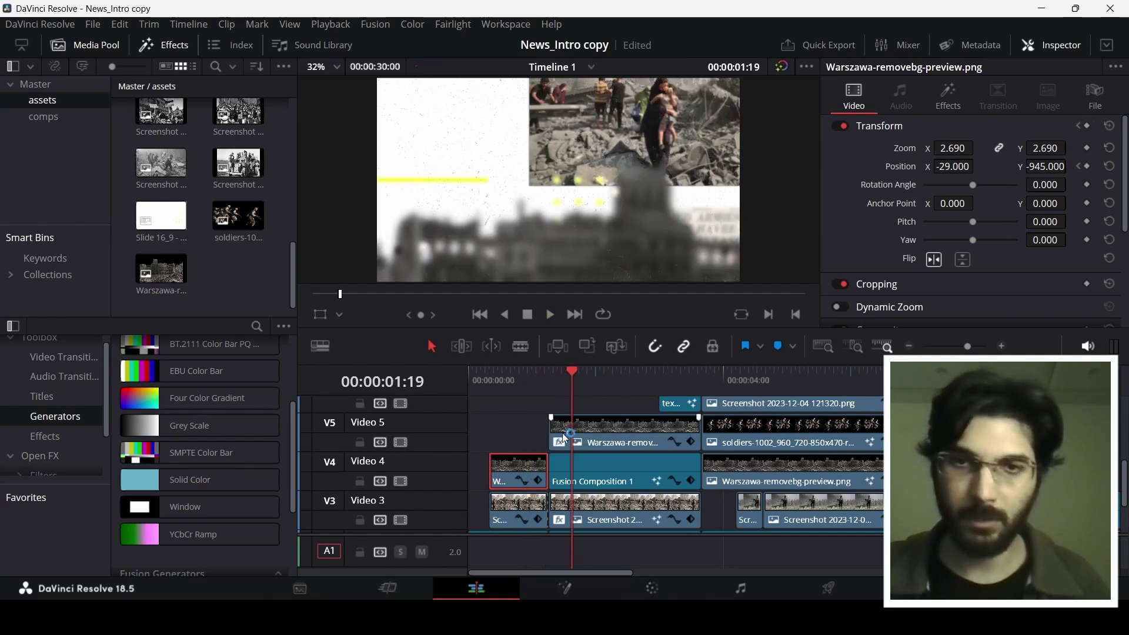
pyautogui.press('Left')
pyautogui.press('Left')
pyautogui.press('Left')
pyautogui.press('Left')
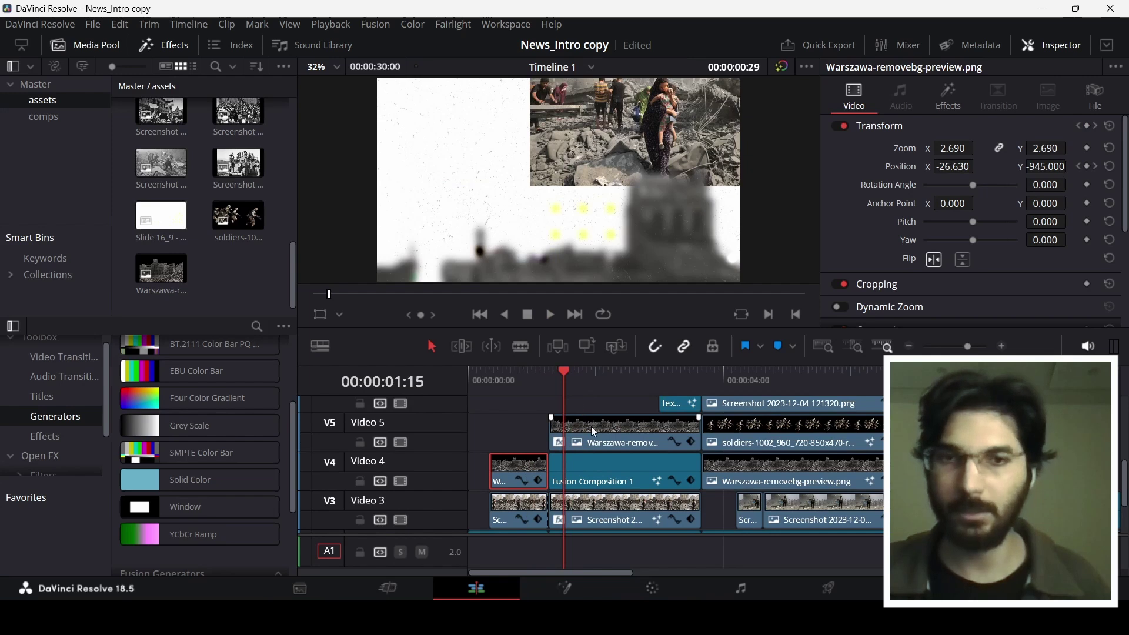
# Select the Warszawa clip on Video 5 and scrub through its position animation, ending at 00:00:00:27.
pyautogui.click(594, 432)
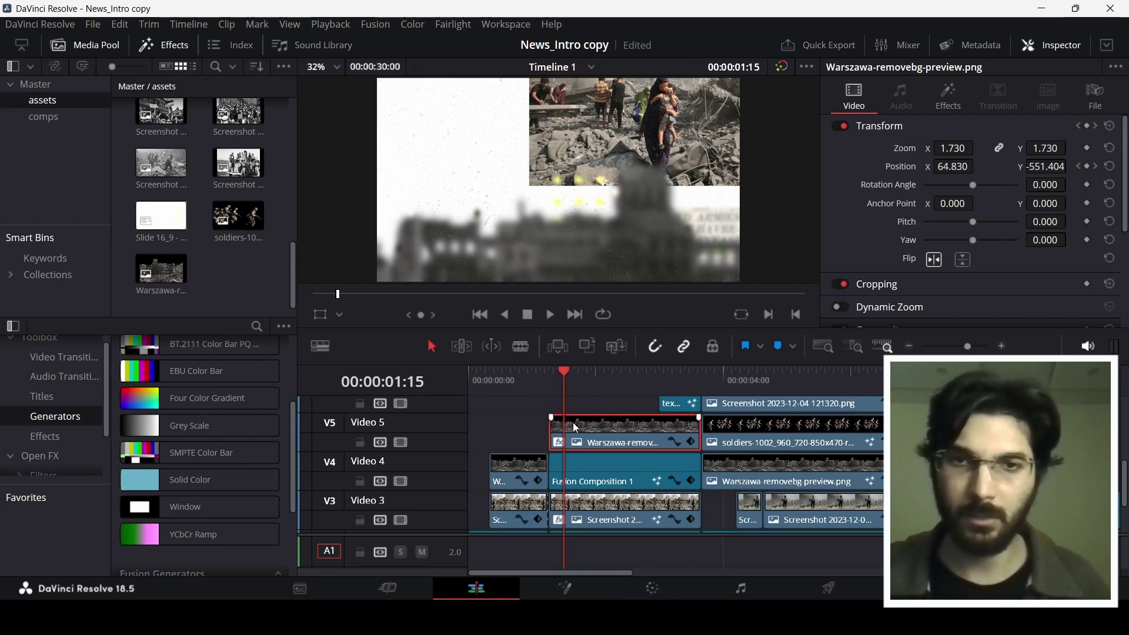
pyautogui.moveTo(567, 376); pyautogui.dragTo(590, 373)
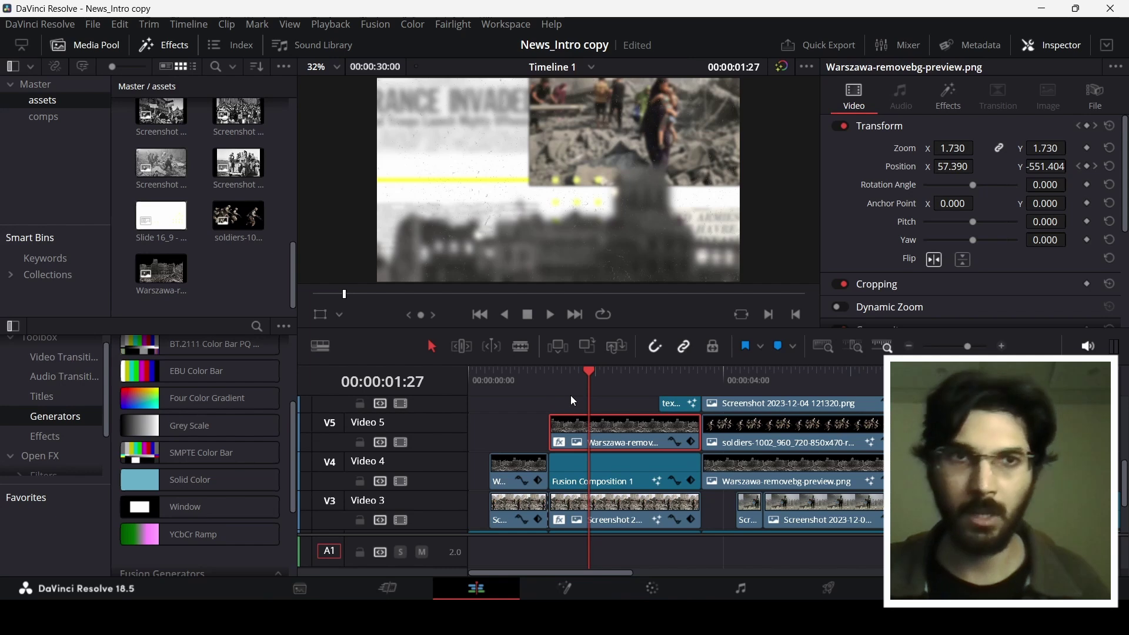
pyautogui.moveTo(572, 381); pyautogui.dragTo(526, 381)
# Compare the zoom and position settings of the Warszawa clips on Video 4 and Video 5, and play the cut between them.
pyautogui.scroll(-2, 519, 475)
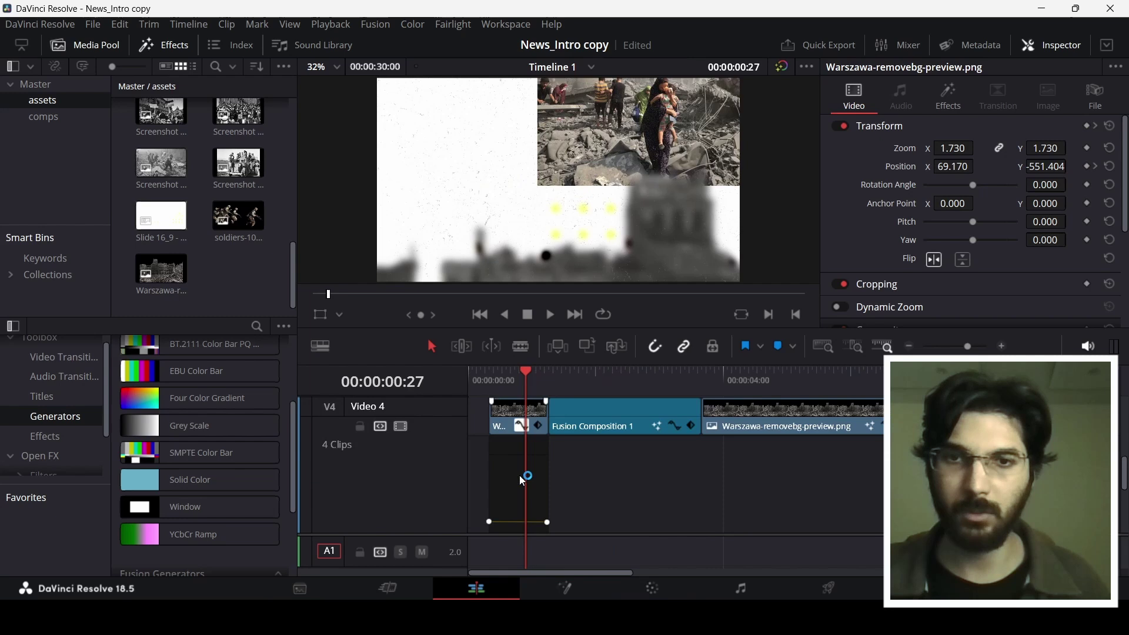
pyautogui.click(513, 415)
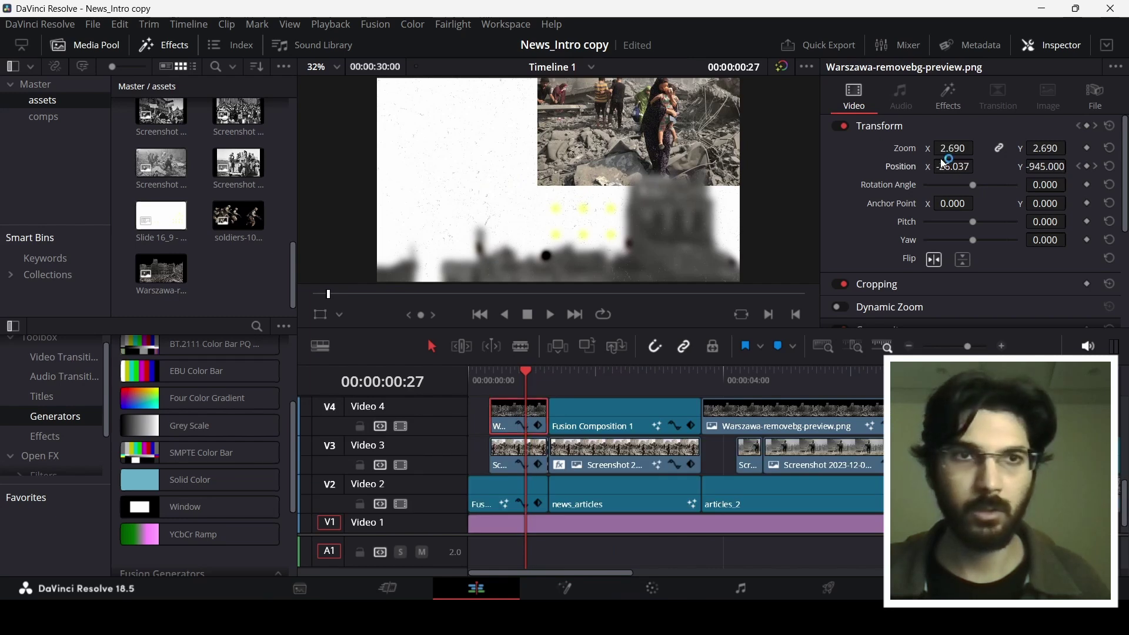
pyautogui.scroll(2, 621, 444)
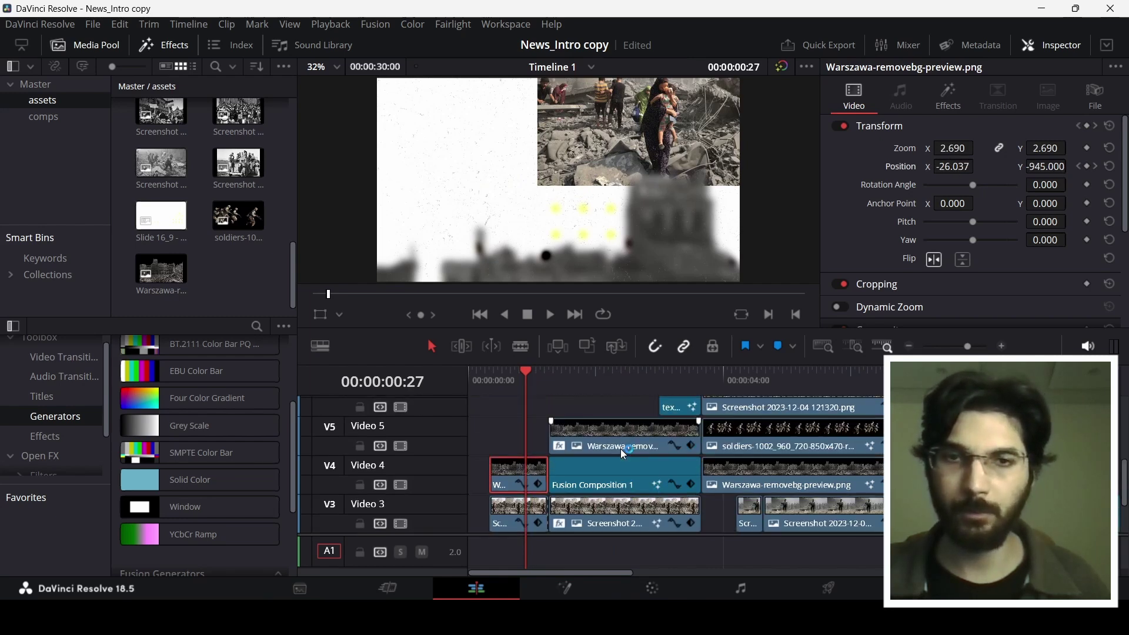
pyautogui.click(606, 436)
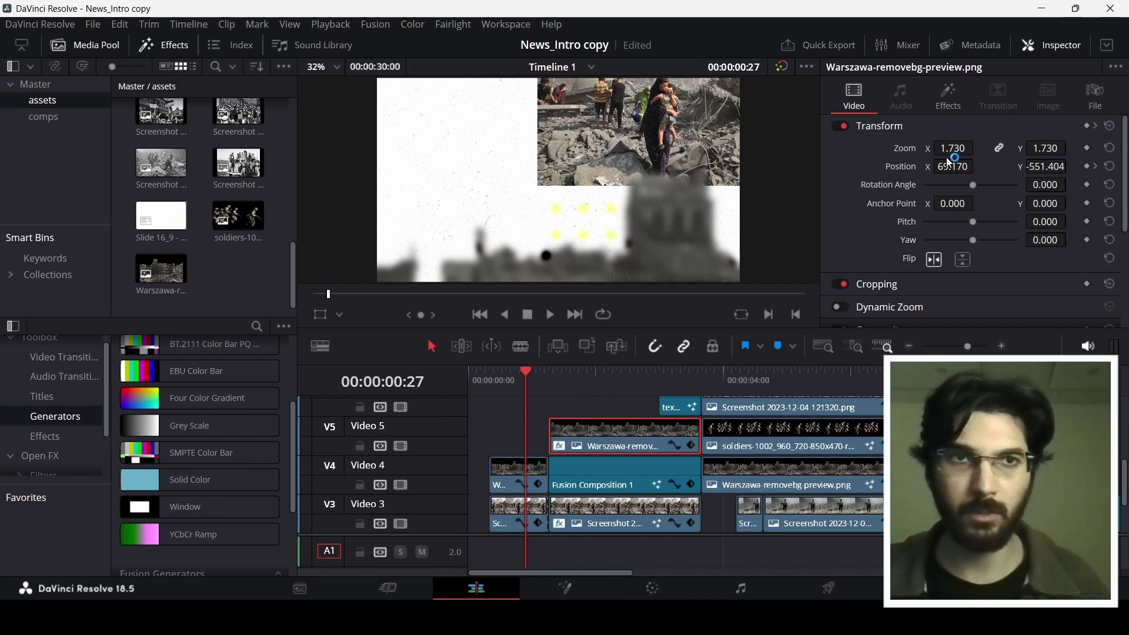
pyautogui.moveTo(531, 385)
pyautogui.mouseDown()
pyautogui.moveTo(591, 380)
pyautogui.moveTo(532, 384)
pyautogui.mouseUp()
pyautogui.press('space')
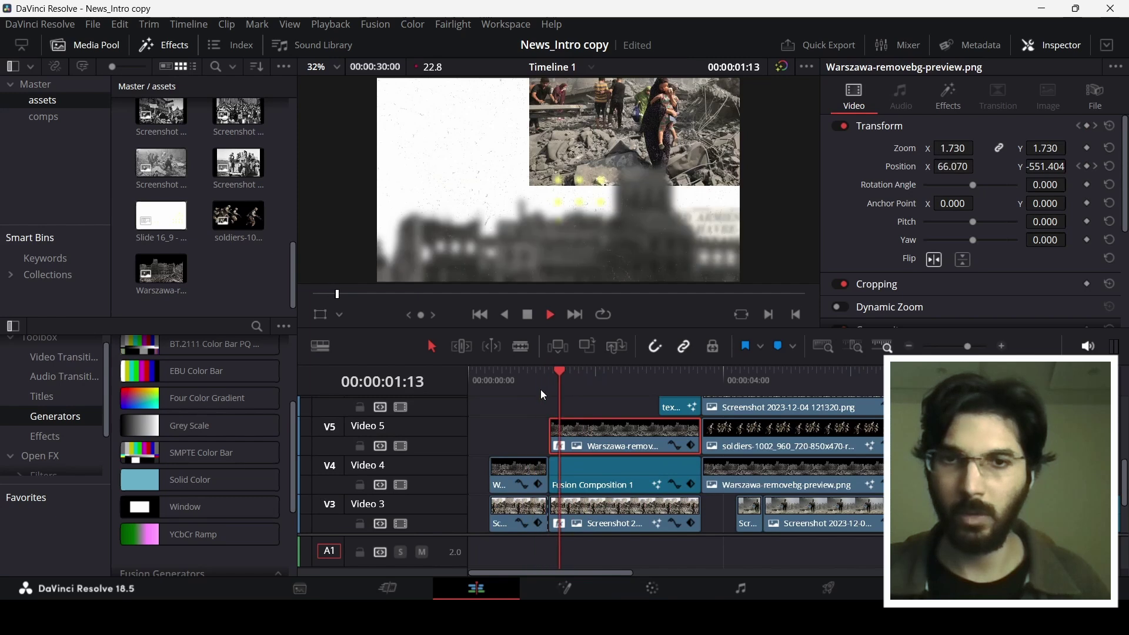
# Move the playhead to 00:00:02:04 and open the news_articles composition on Video 2 in the Fusion page.
pyautogui.moveTo(566, 376); pyautogui.dragTo(603, 377)
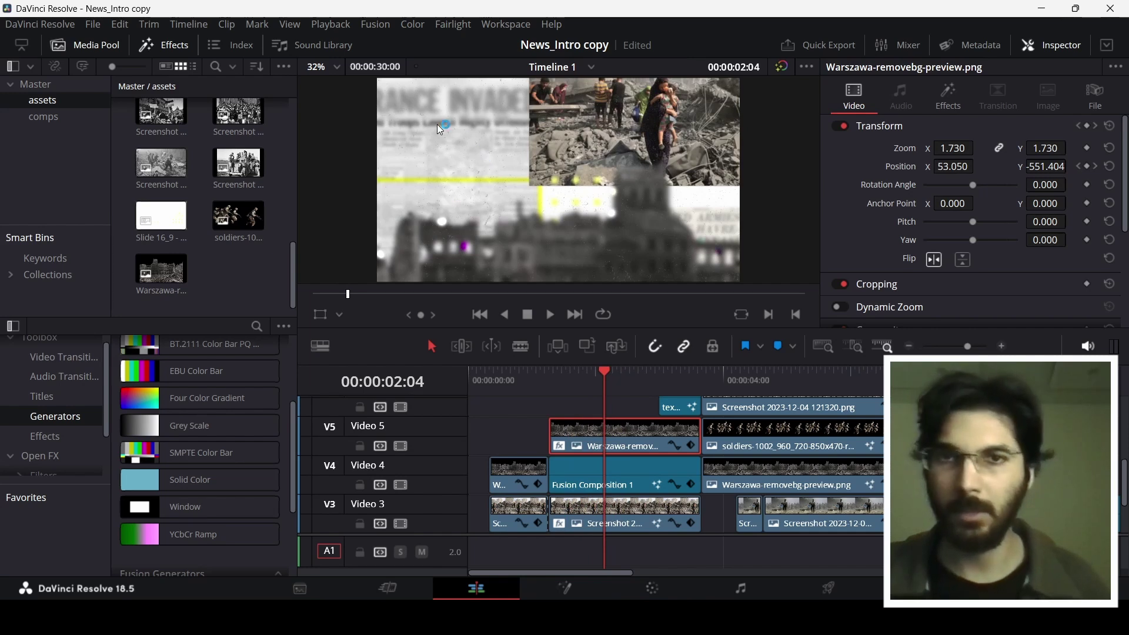
pyautogui.scroll(3, 619, 447)
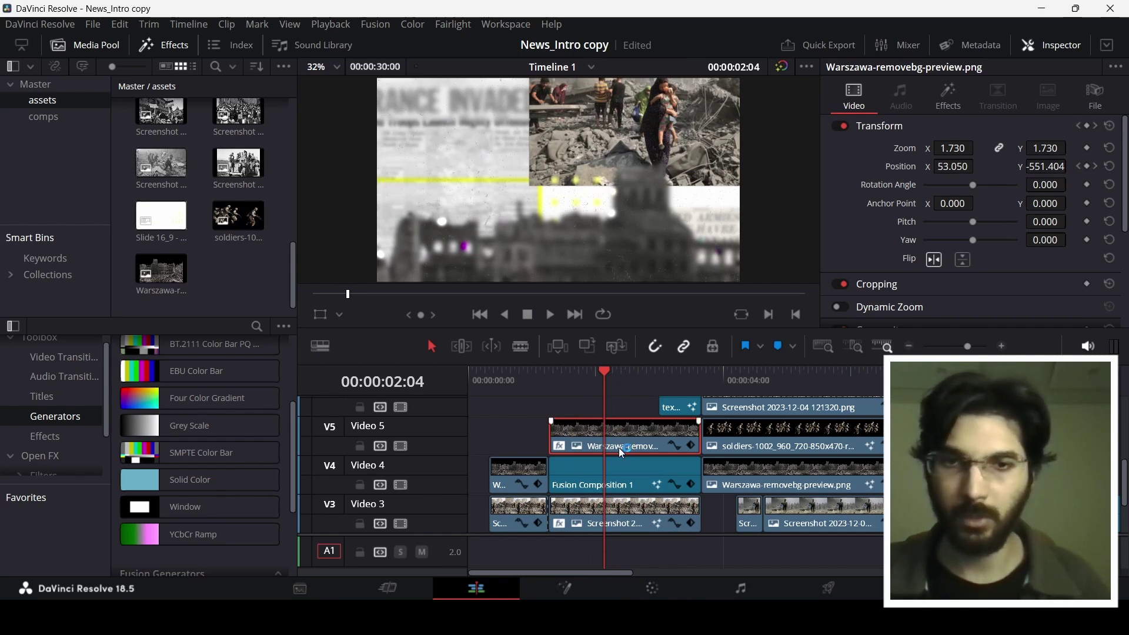
pyautogui.scroll(-3, 619, 447)
pyautogui.scroll(-2, 619, 447)
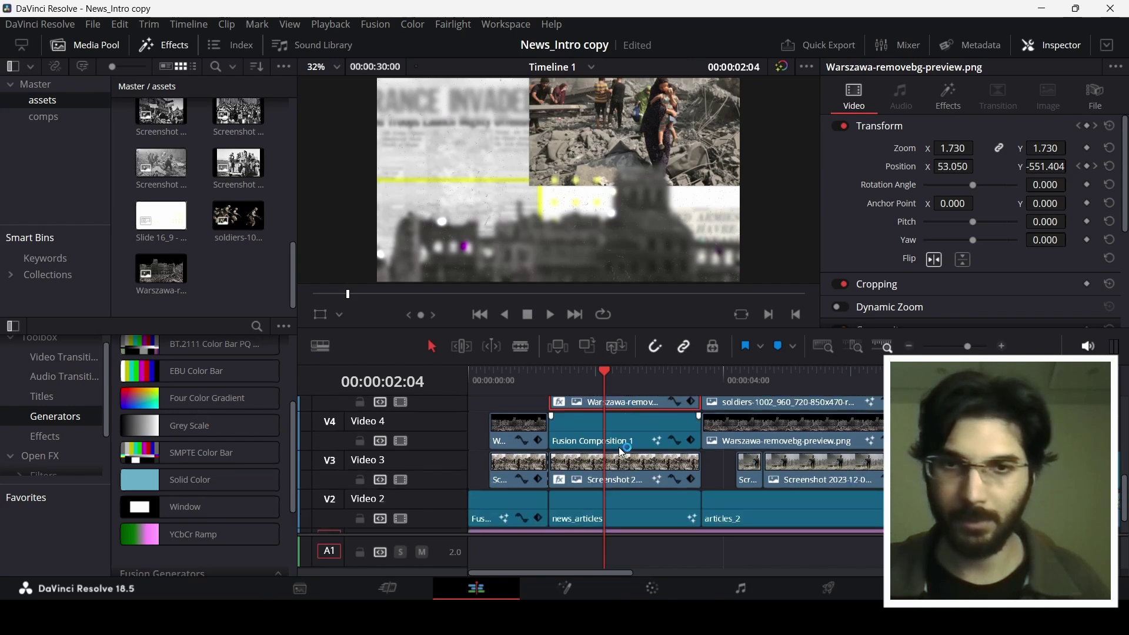
pyautogui.scroll(-2, 617, 439)
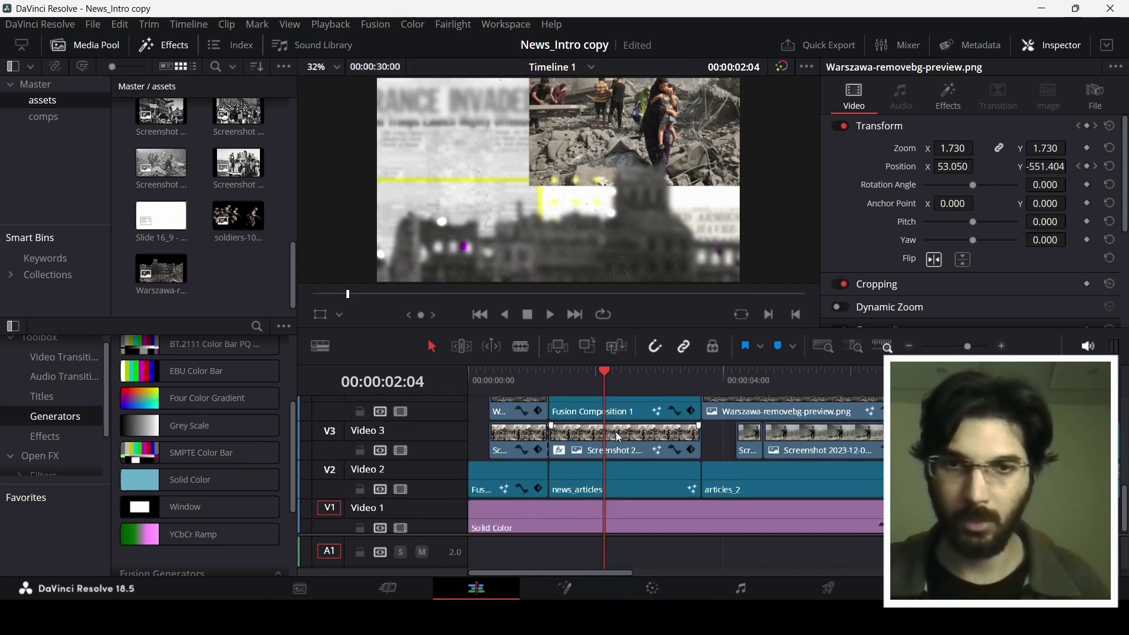
pyautogui.rightClick(627, 477)
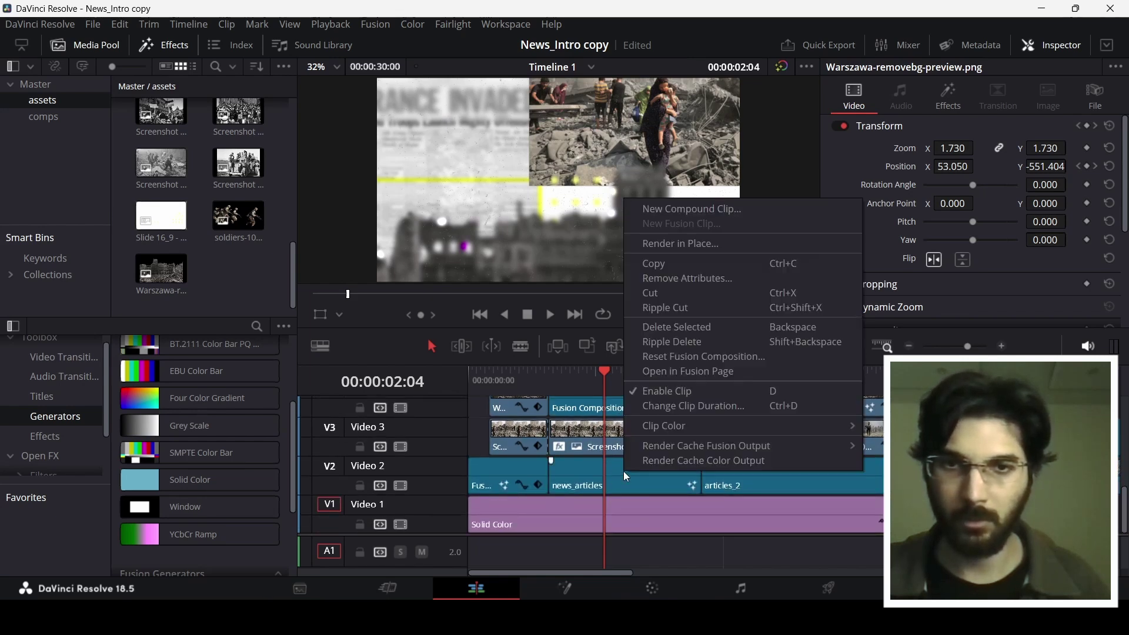
pyautogui.click(686, 372)
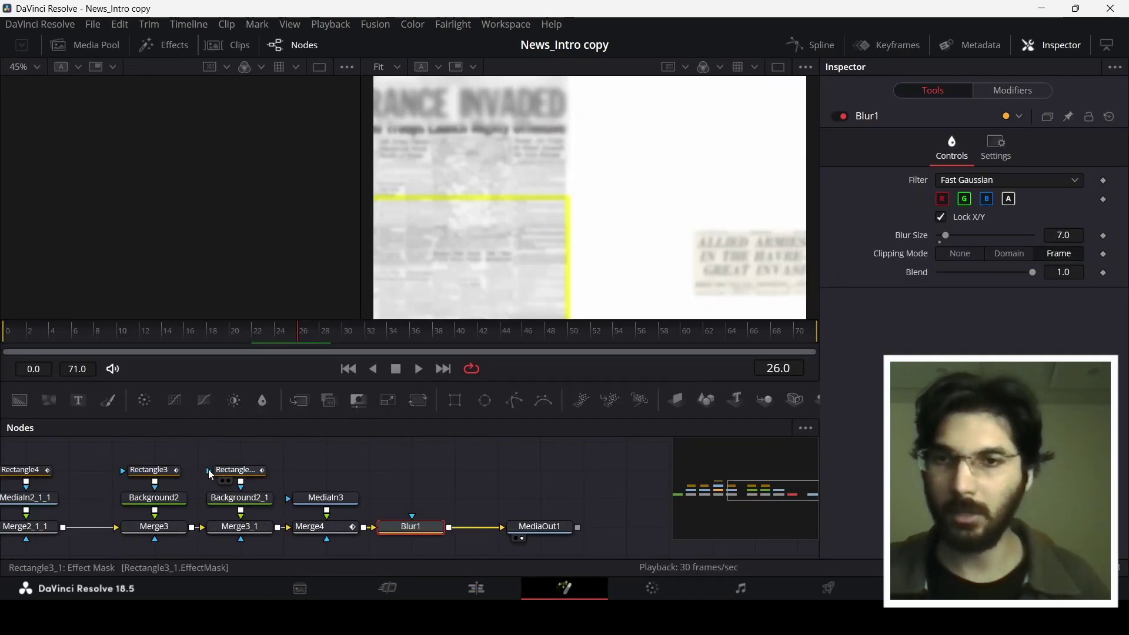
# Look through the newspaper screenshots in the media pool's assets bin, then hide the media pool again.
pyautogui.click(159, 47)
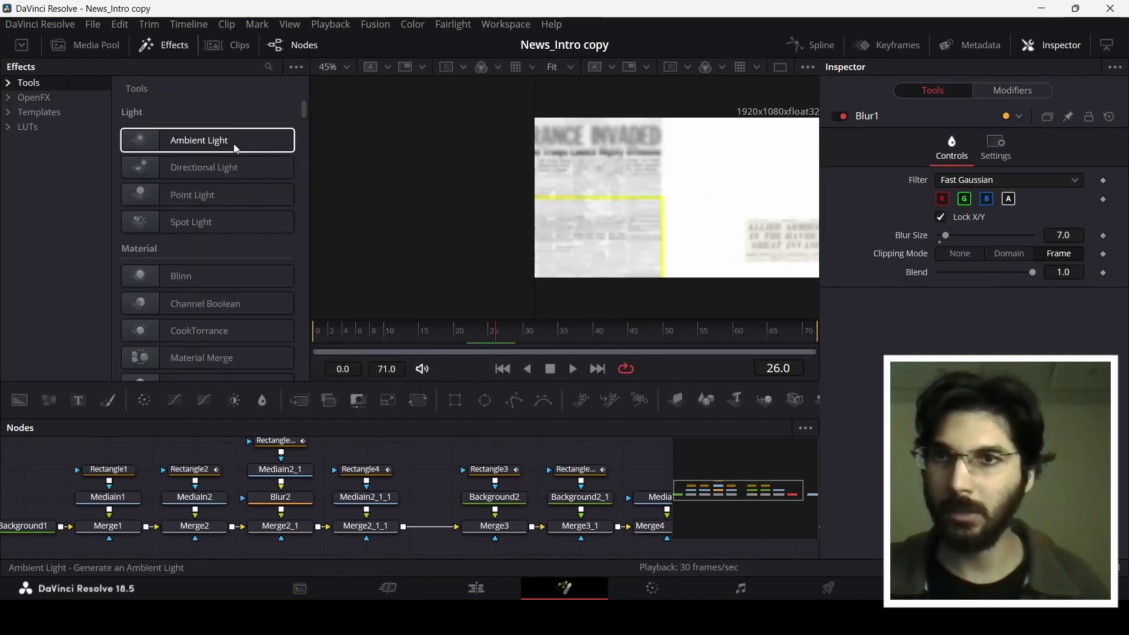
pyautogui.click(98, 43)
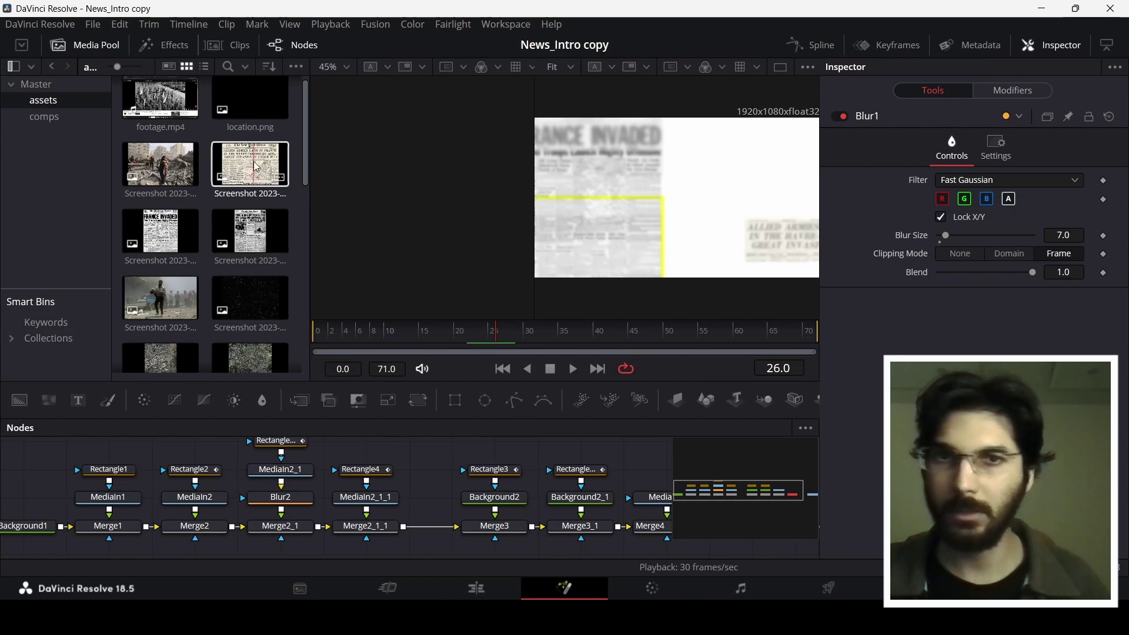
pyautogui.click(253, 235)
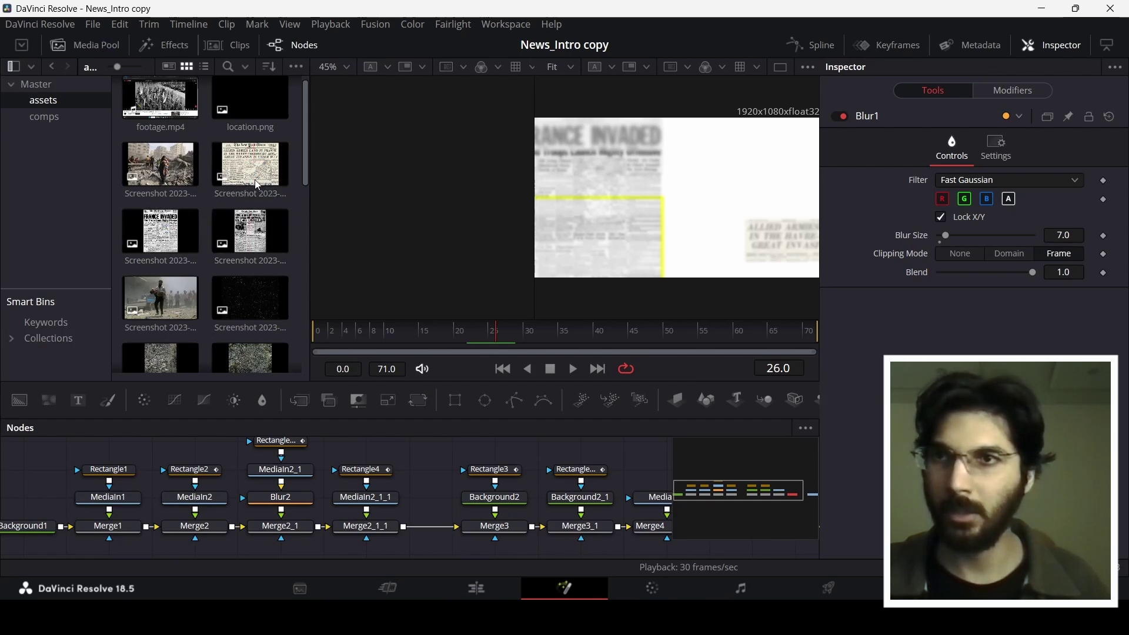
pyautogui.click(59, 45)
# Inspect the Background1 node and view the MediaIn1, MediaIn2 and MediaIn2_1 newspaper images one after another in the first viewer.
pyautogui.hscroll(-3, 53, 462)
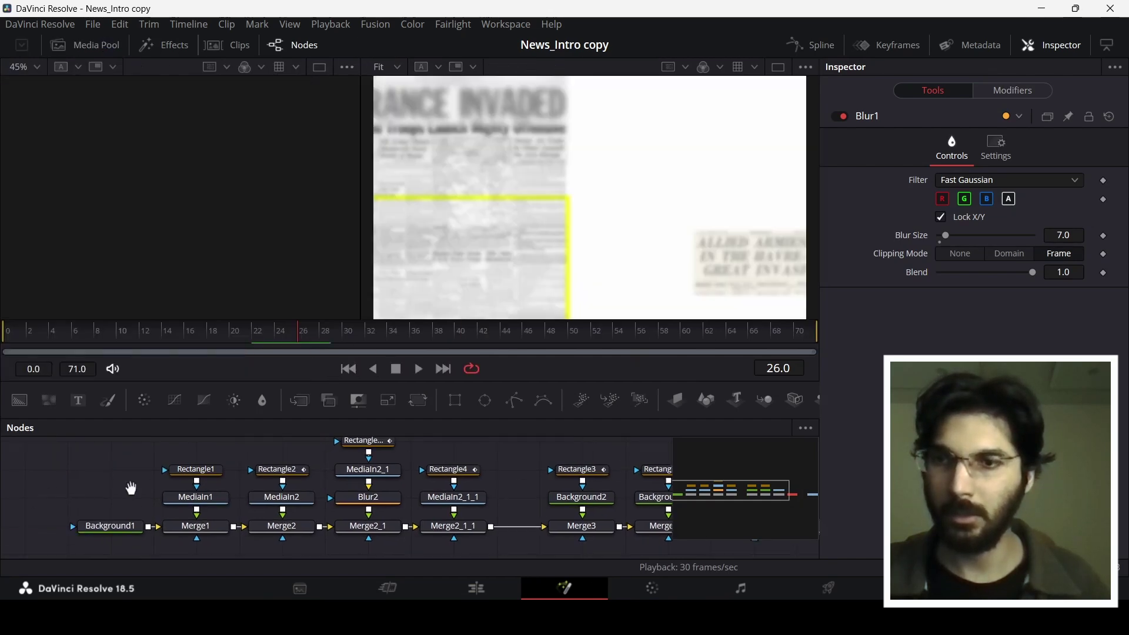
pyautogui.click(127, 529)
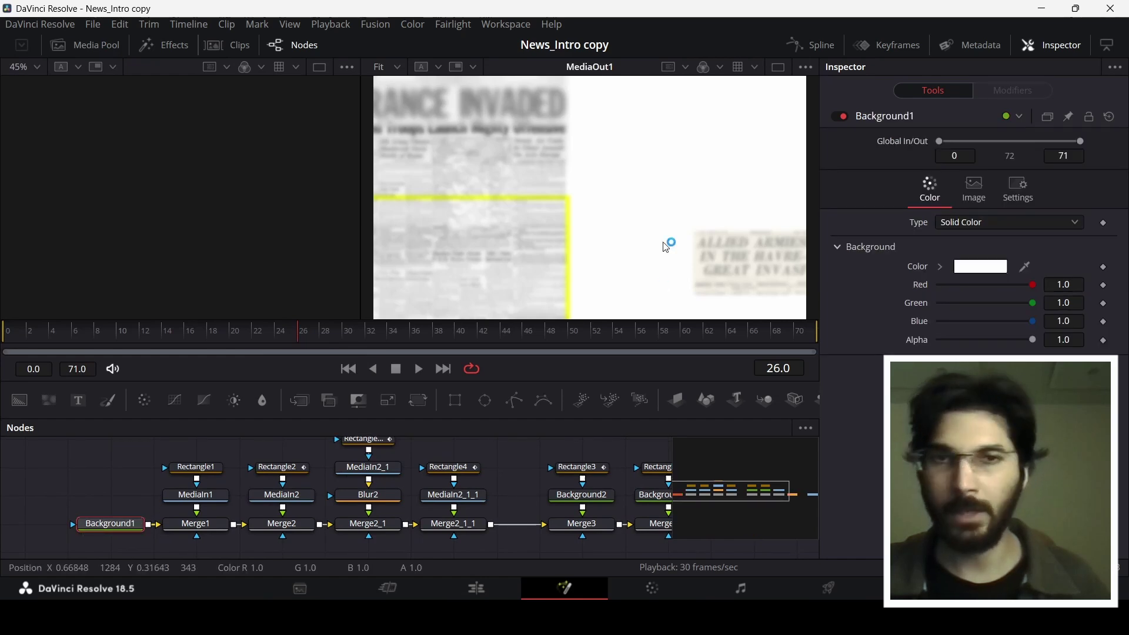
pyautogui.click(227, 499)
pyautogui.press('1')
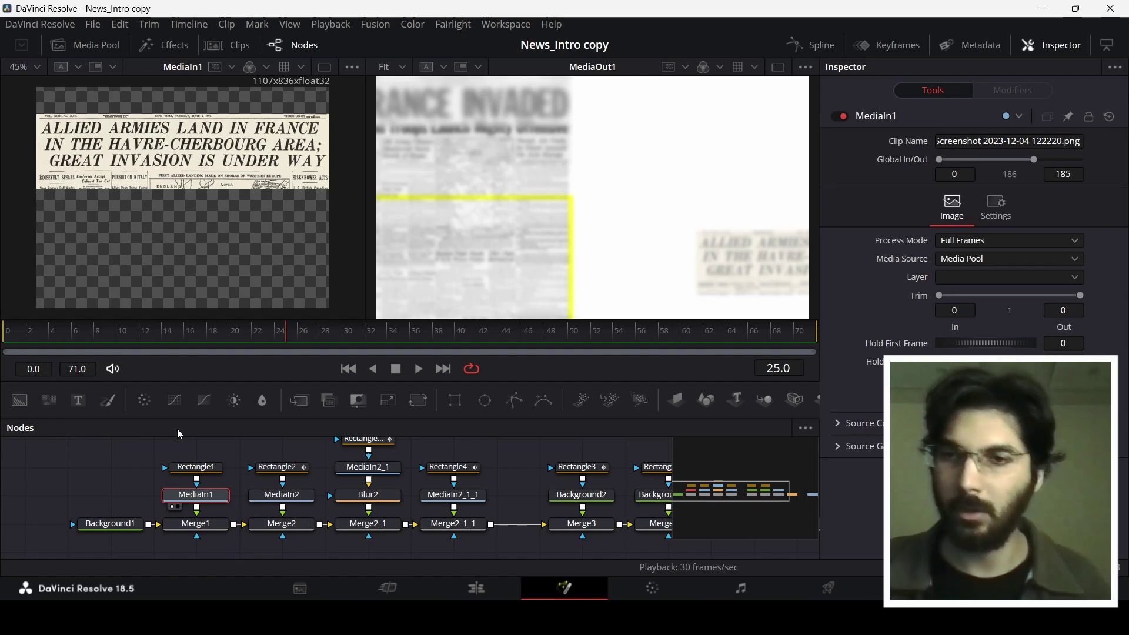
pyautogui.click(297, 498)
pyautogui.press('1')
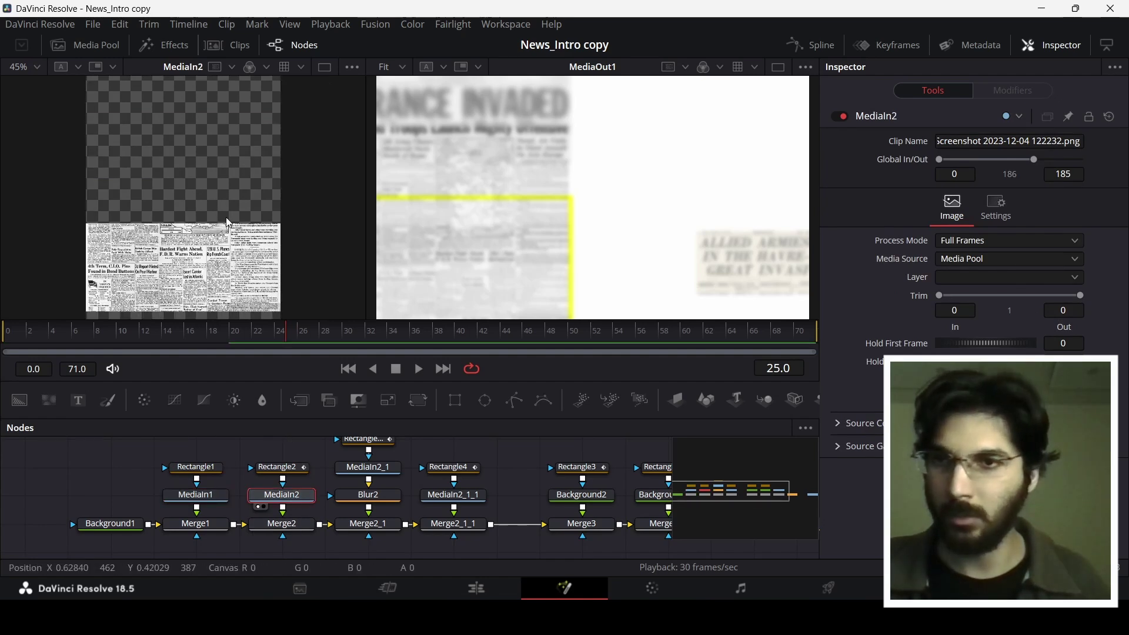
pyautogui.click(386, 470)
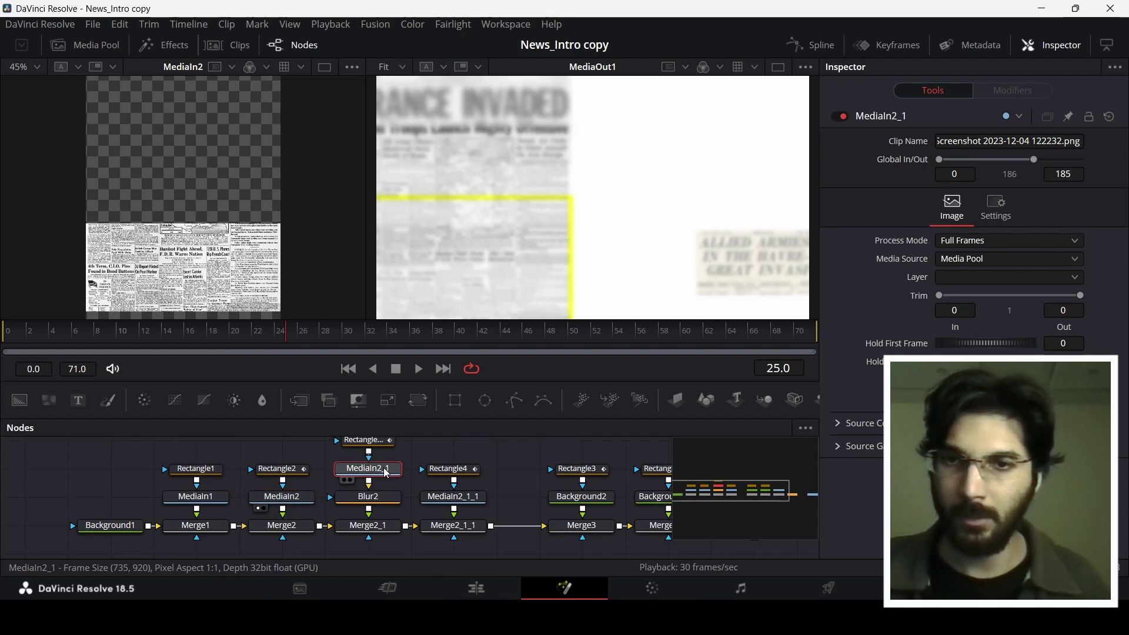
pyautogui.press('1')
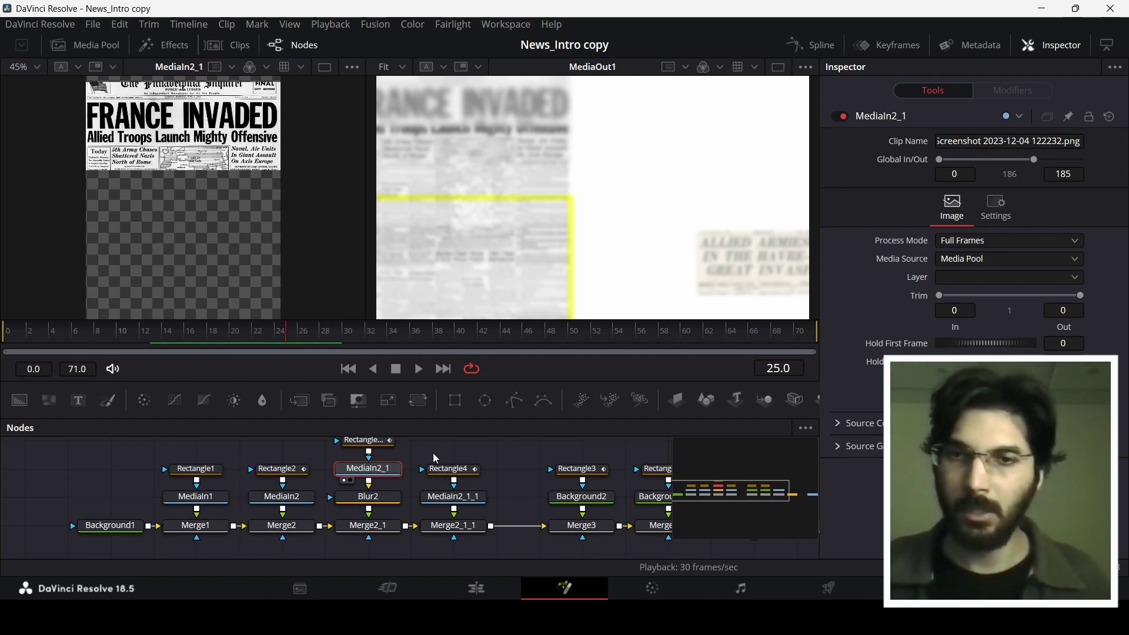
# View MediaIn1 and MediaIn2 once more in the first viewer to compare the two newspaper sources.
pyautogui.click(221, 497)
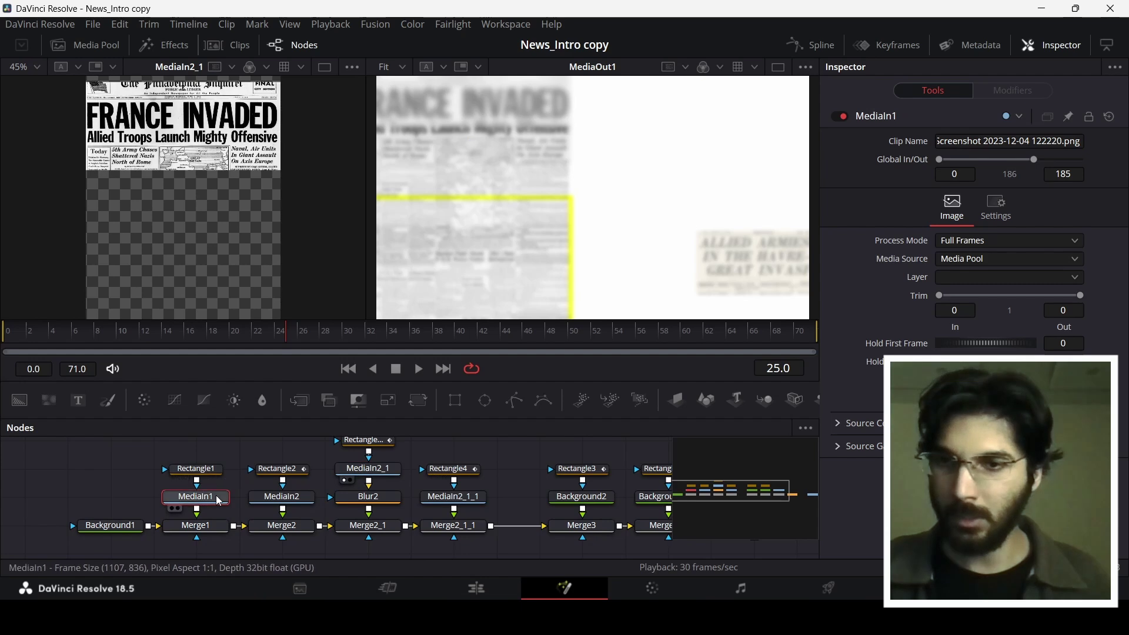
pyautogui.press('1')
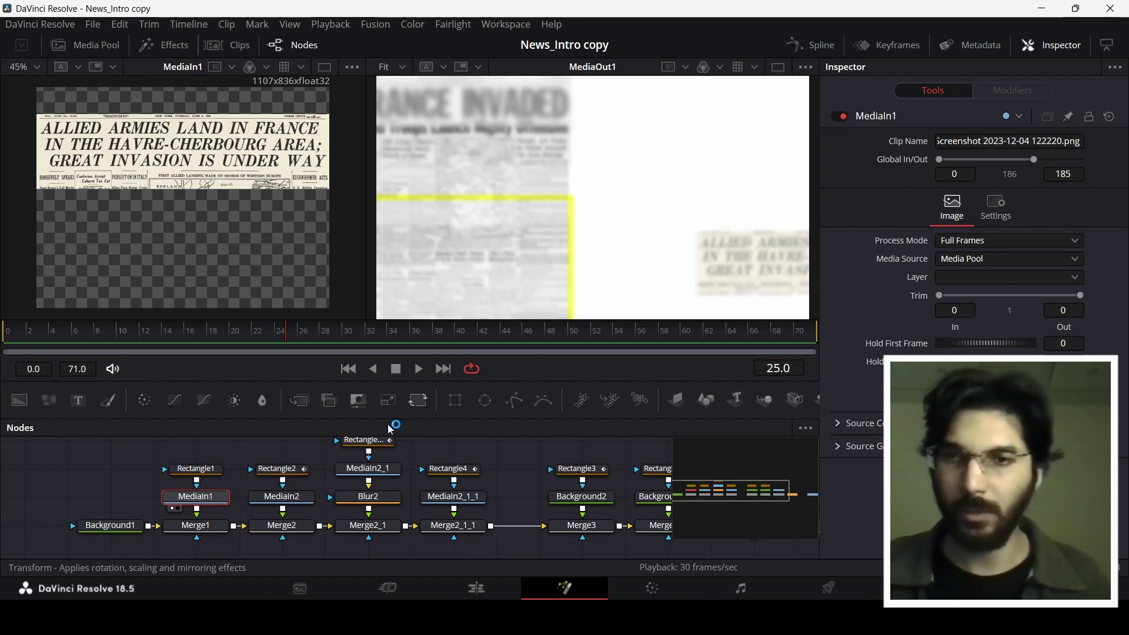
pyautogui.moveTo(277, 499); pyautogui.dragTo(123, 244)
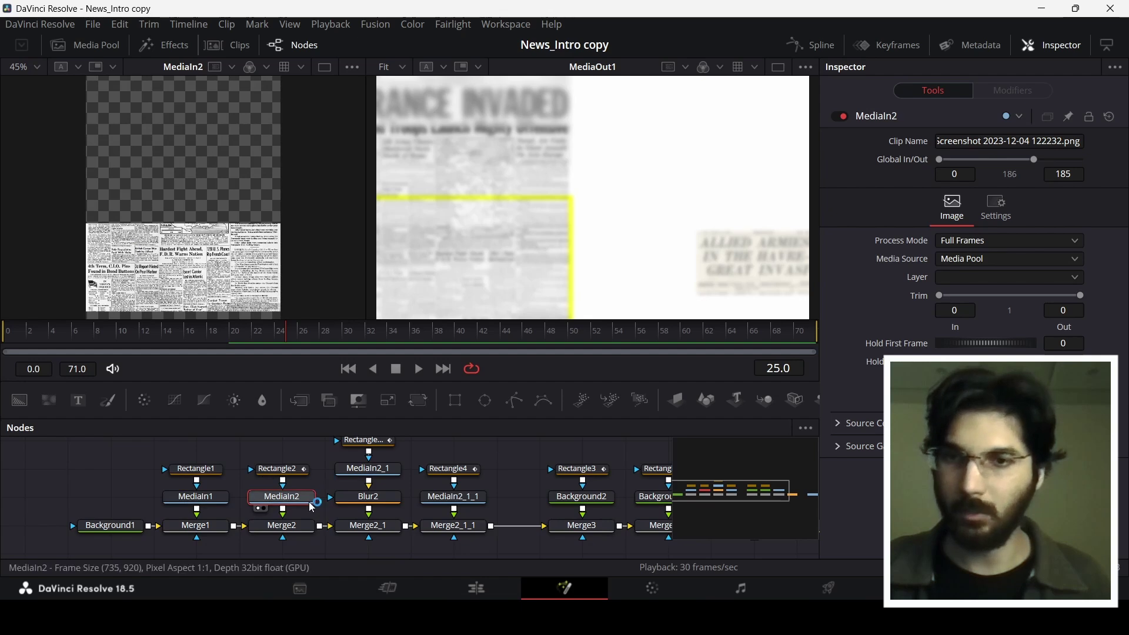
# Select the Rectangle2 mask and scrub through its animated center movement, ending at frame 20.
pyautogui.click(282, 469)
pyautogui.press('1')
pyautogui.press('1')
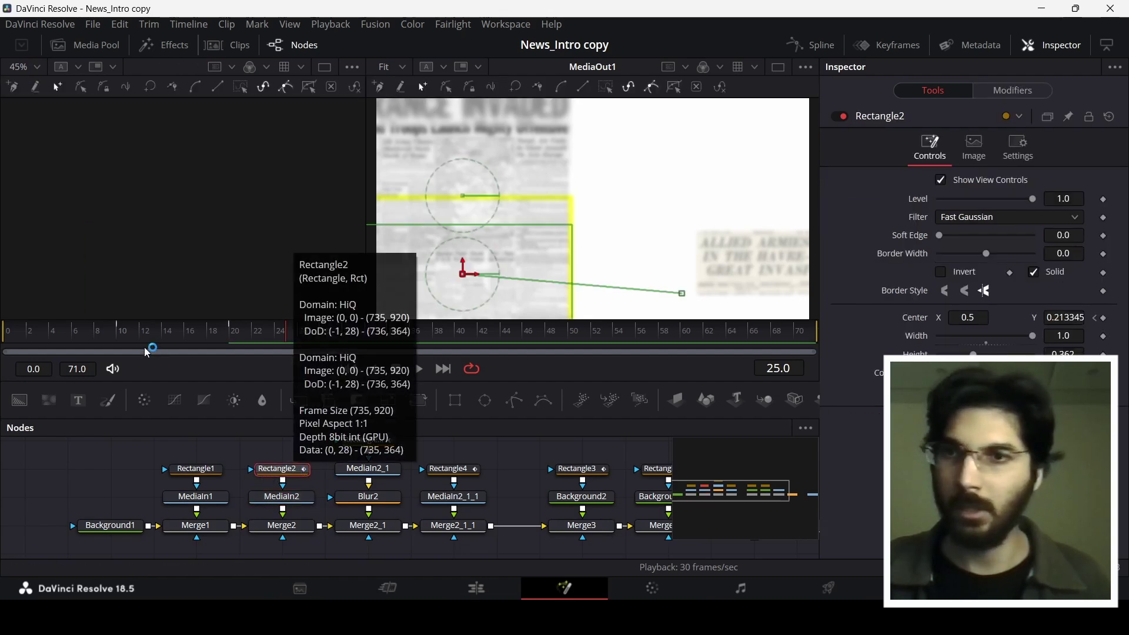
pyautogui.click(115, 338)
pyautogui.moveTo(114, 339)
pyautogui.mouseDown()
pyautogui.moveTo(238, 339)
pyautogui.moveTo(135, 339)
pyautogui.mouseUp()
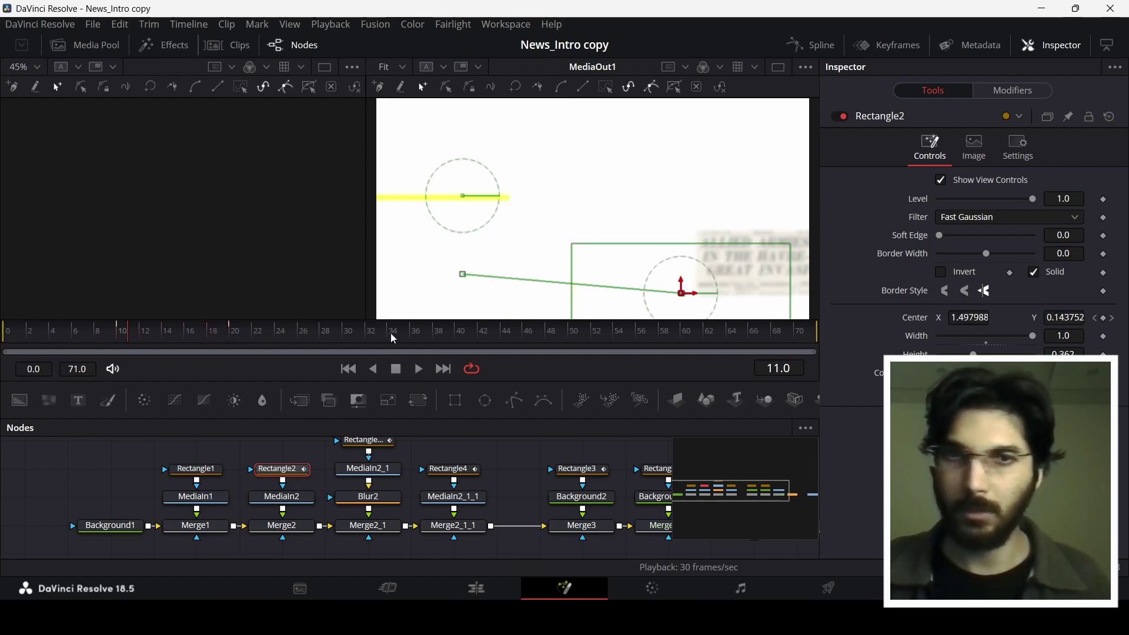
pyautogui.moveTo(202, 329); pyautogui.dragTo(228, 341)
pyautogui.click(231, 335)
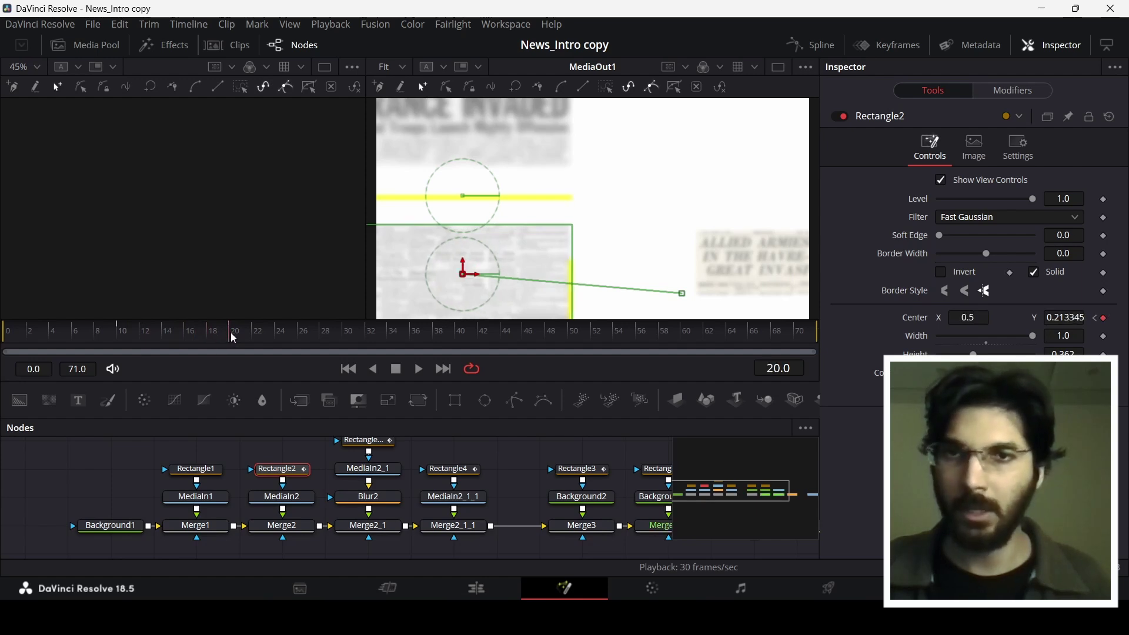
# View MediaIn2_1, select its Rectangle2_1 mask, and scrub through the headline reveal from frame 12, ending at frame 17.
pyautogui.click(394, 477)
pyautogui.press('1')
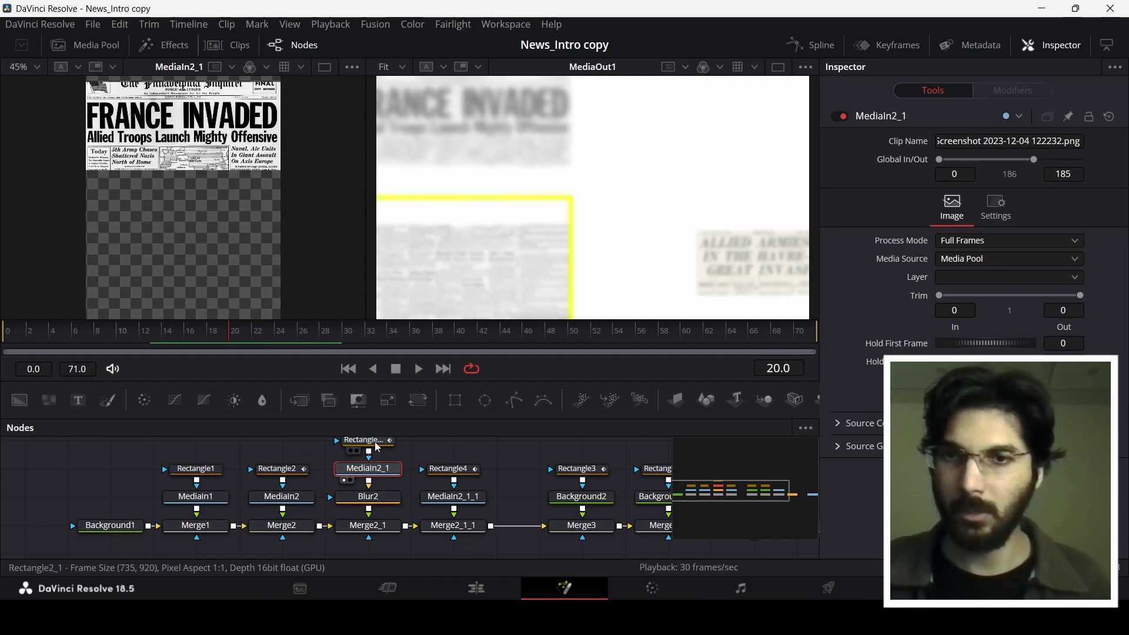
pyautogui.click(378, 448)
pyautogui.click(143, 336)
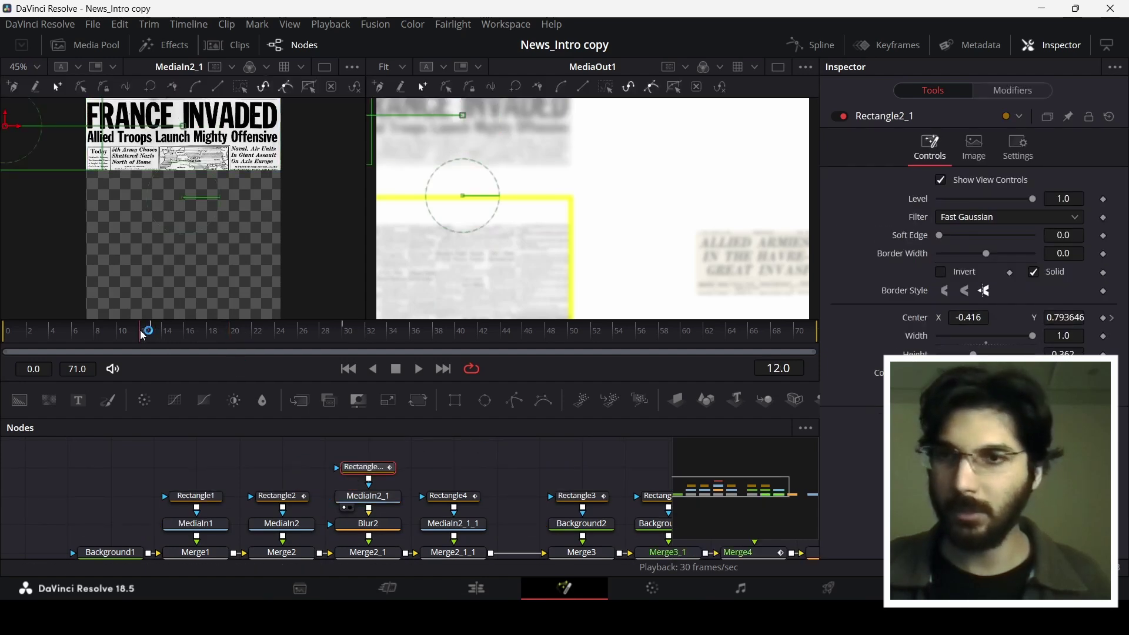
pyautogui.moveTo(143, 336); pyautogui.dragTo(221, 335)
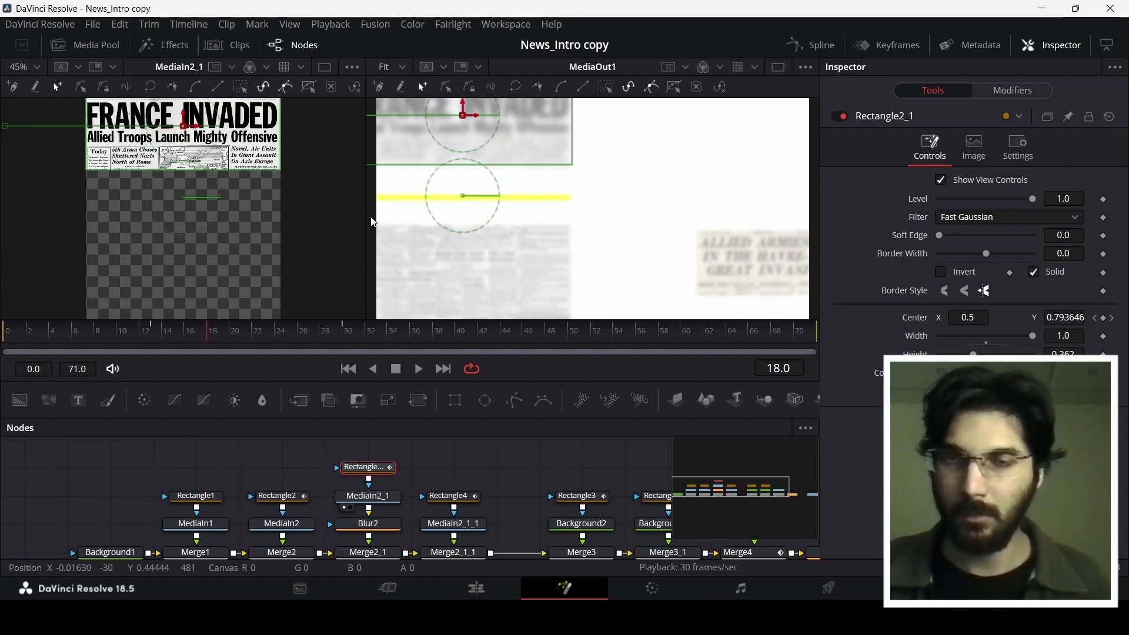
pyautogui.moveTo(213, 339)
pyautogui.mouseDown()
pyautogui.moveTo(249, 333)
pyautogui.moveTo(209, 335)
pyautogui.mouseUp()
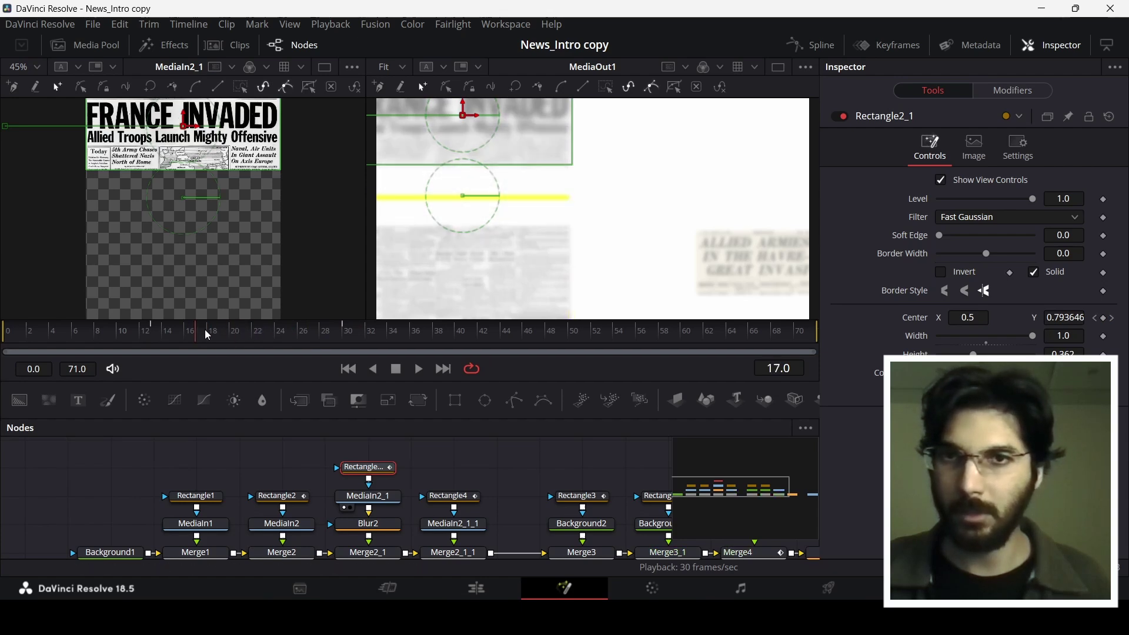
# View MediaIn2_1_1, select its Rectangle4 mask, and scrub through the Level keyframes at frames 20 and 22, ending at frame 24.
pyautogui.click(478, 531)
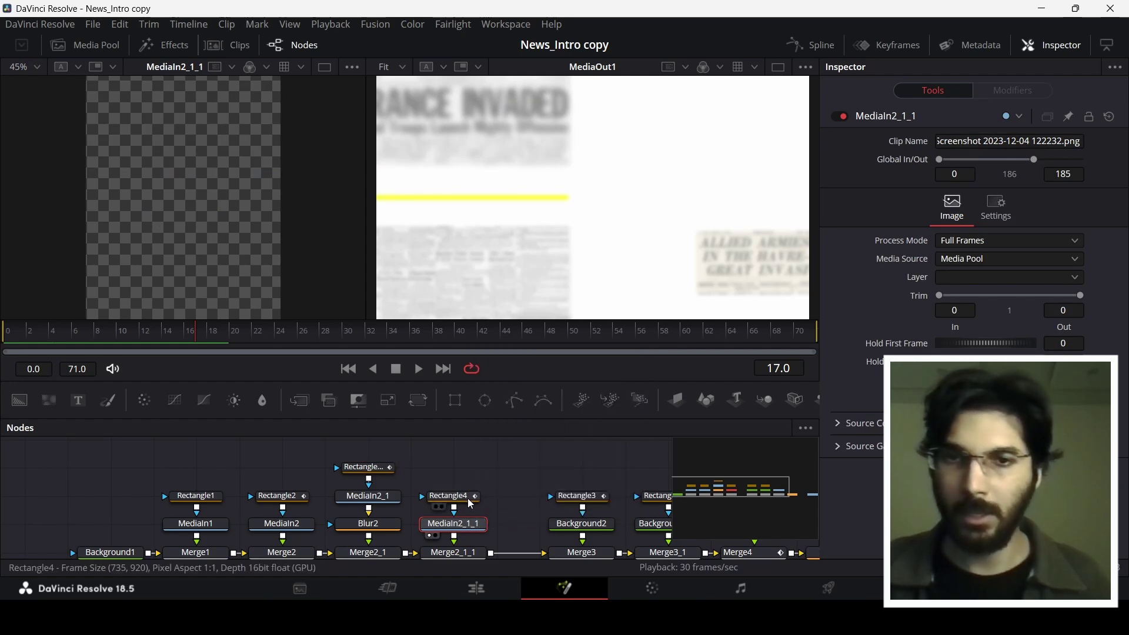
pyautogui.click(471, 504)
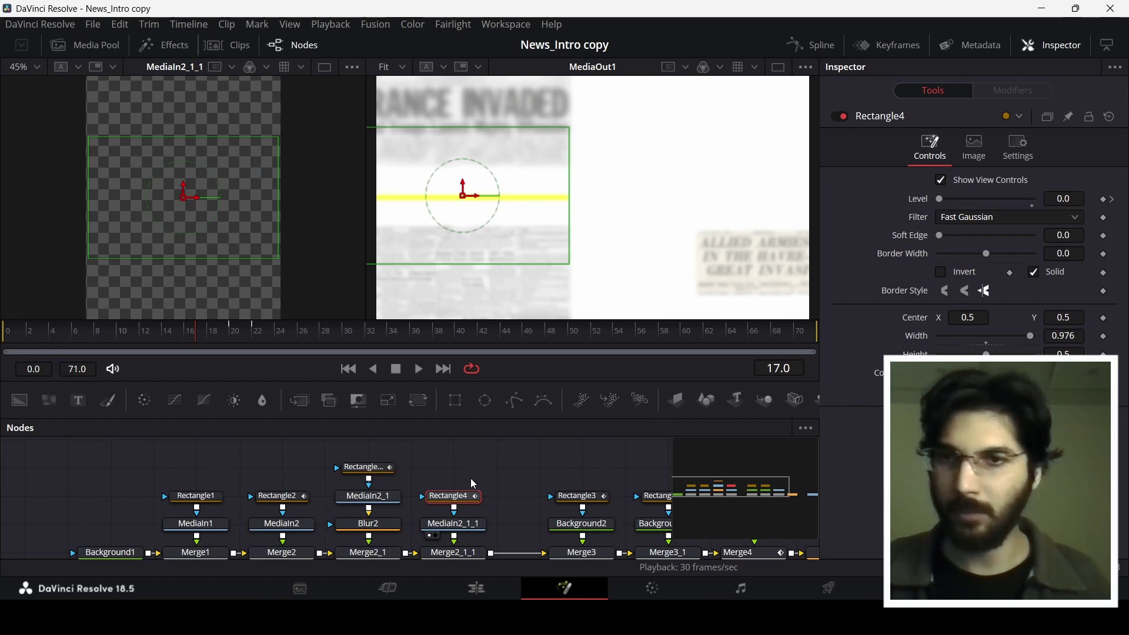
pyautogui.click(238, 336)
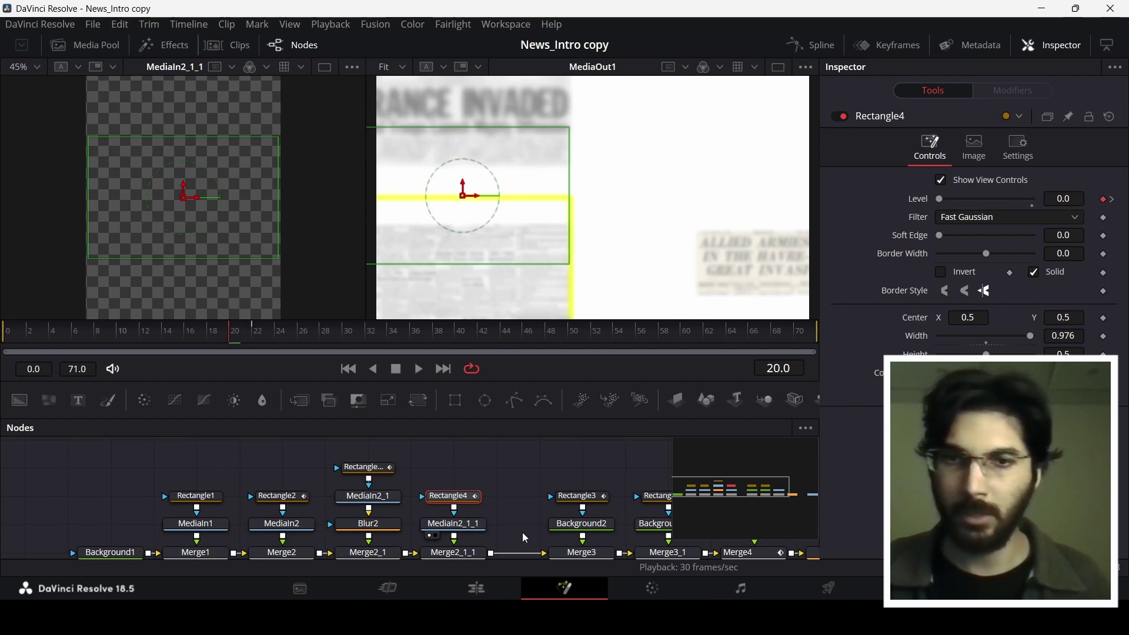
pyautogui.click(462, 553)
pyautogui.scroll(-2, 509, 537)
pyautogui.click(460, 469)
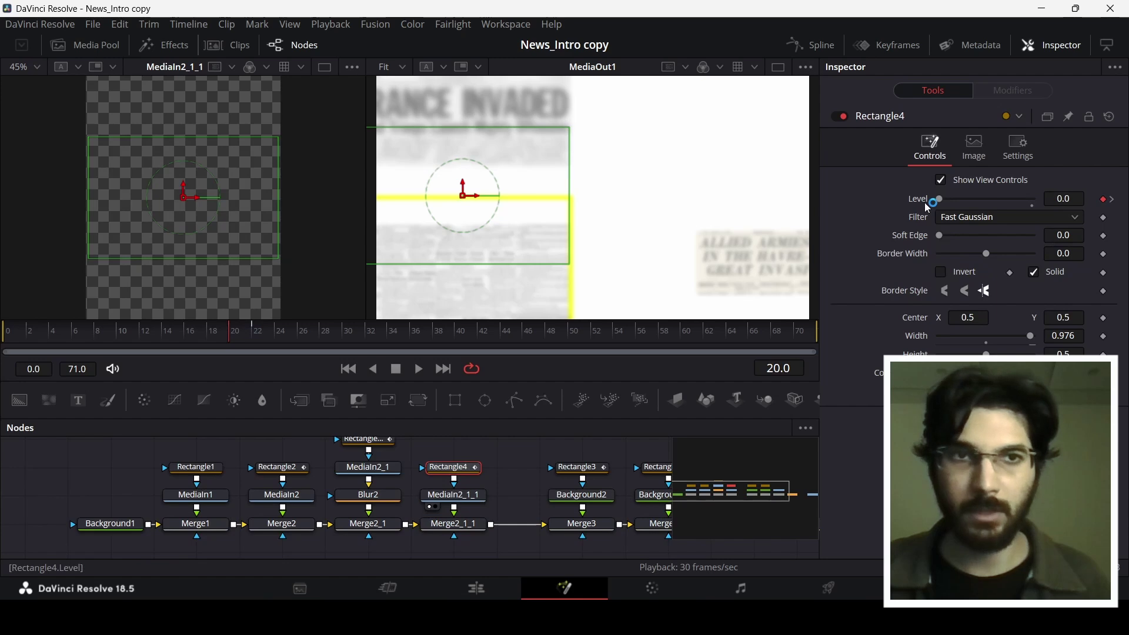
pyautogui.moveTo(233, 339); pyautogui.dragTo(261, 340)
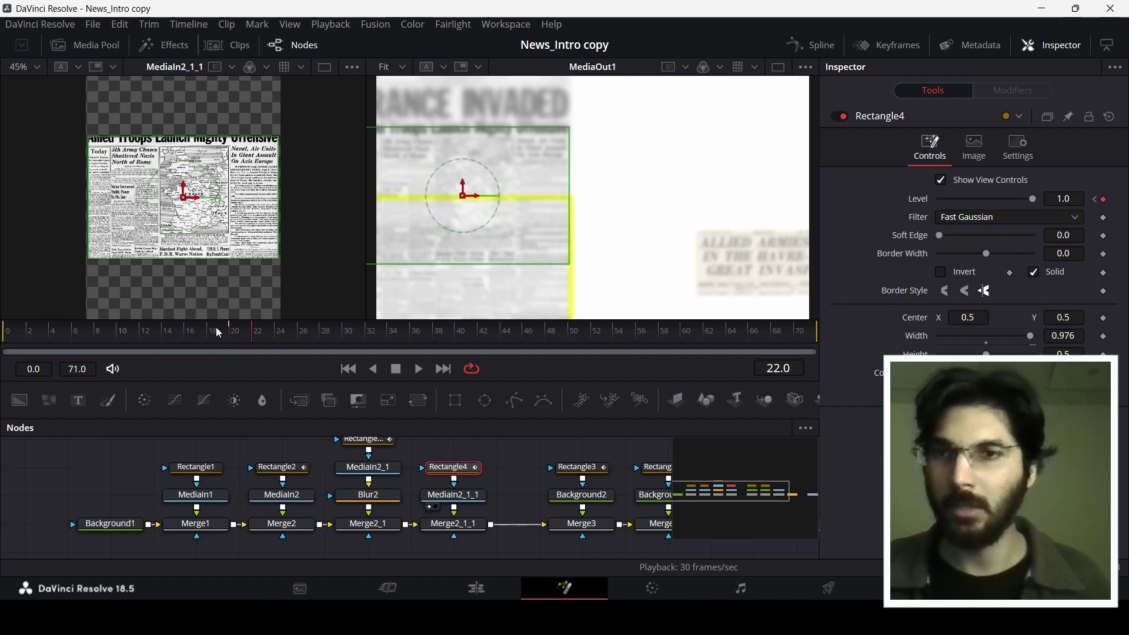
pyautogui.moveTo(219, 332); pyautogui.dragTo(275, 331)
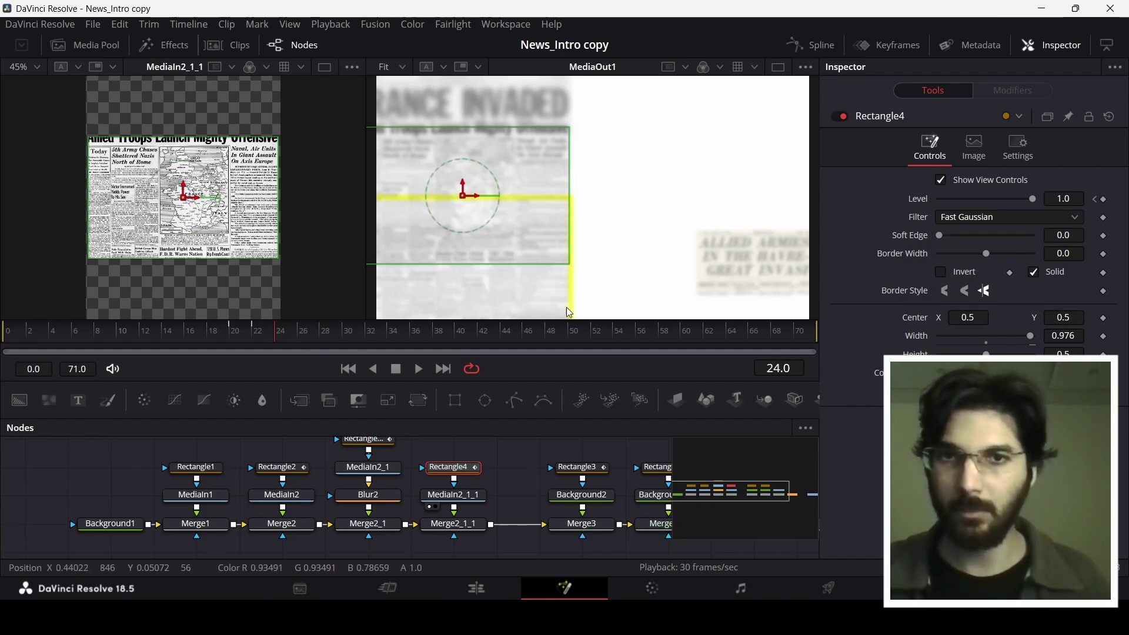
# Examine the Background2 and Background2_1 nodes and their rectangle masks that form the yellow lines, ending with Rectangle3 selected.
pyautogui.hscroll(5, 513, 489)
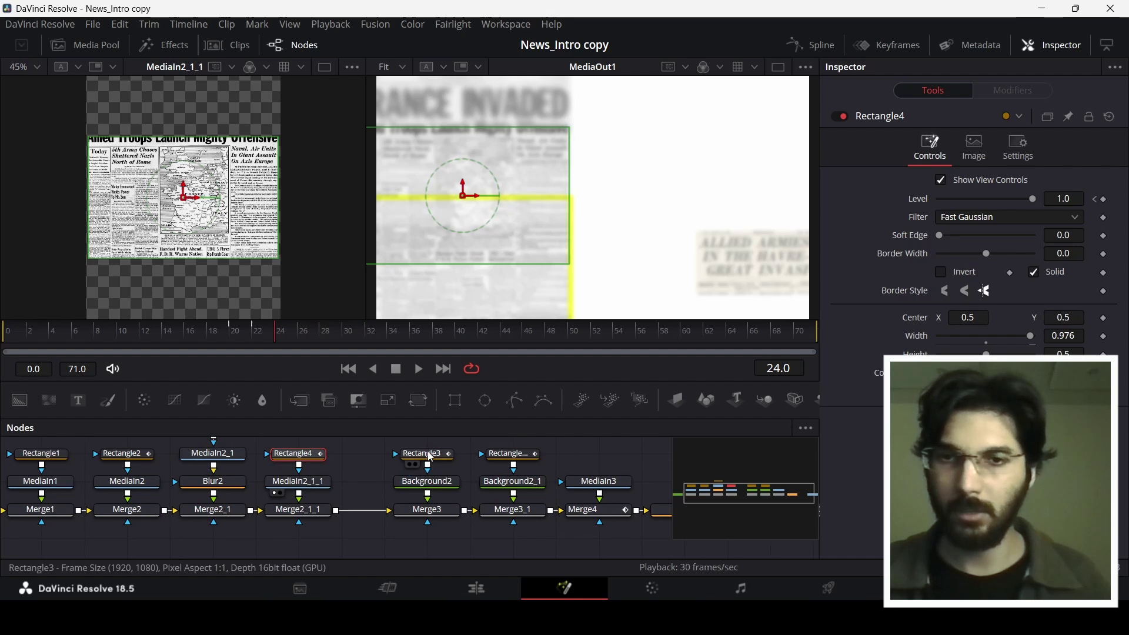
pyautogui.click(426, 467)
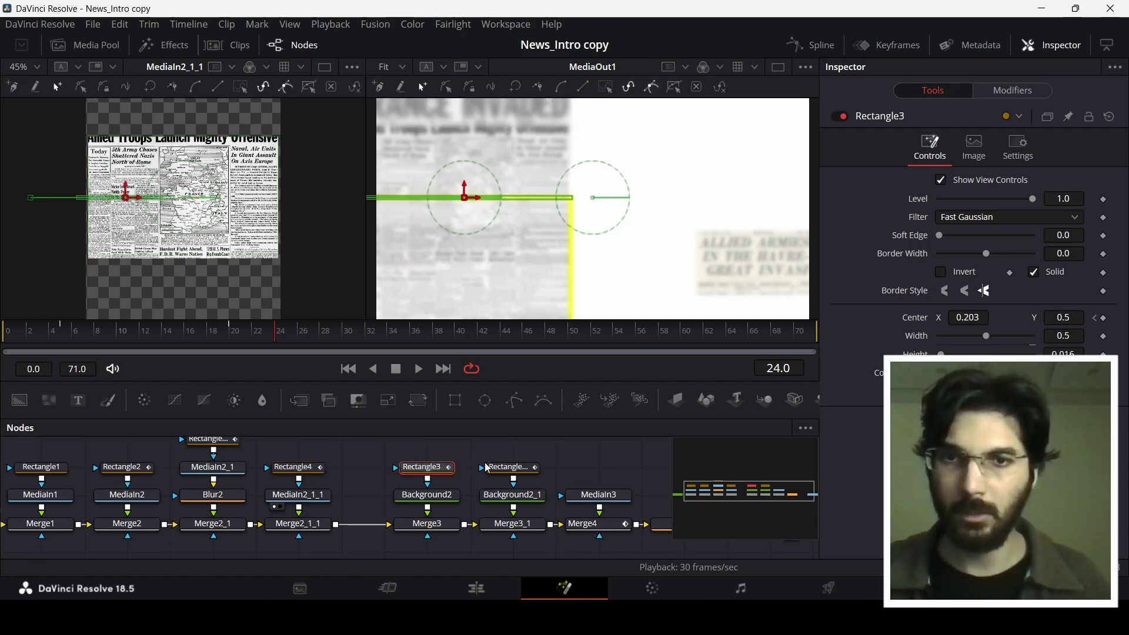
pyautogui.click(504, 471)
pyautogui.click(447, 468)
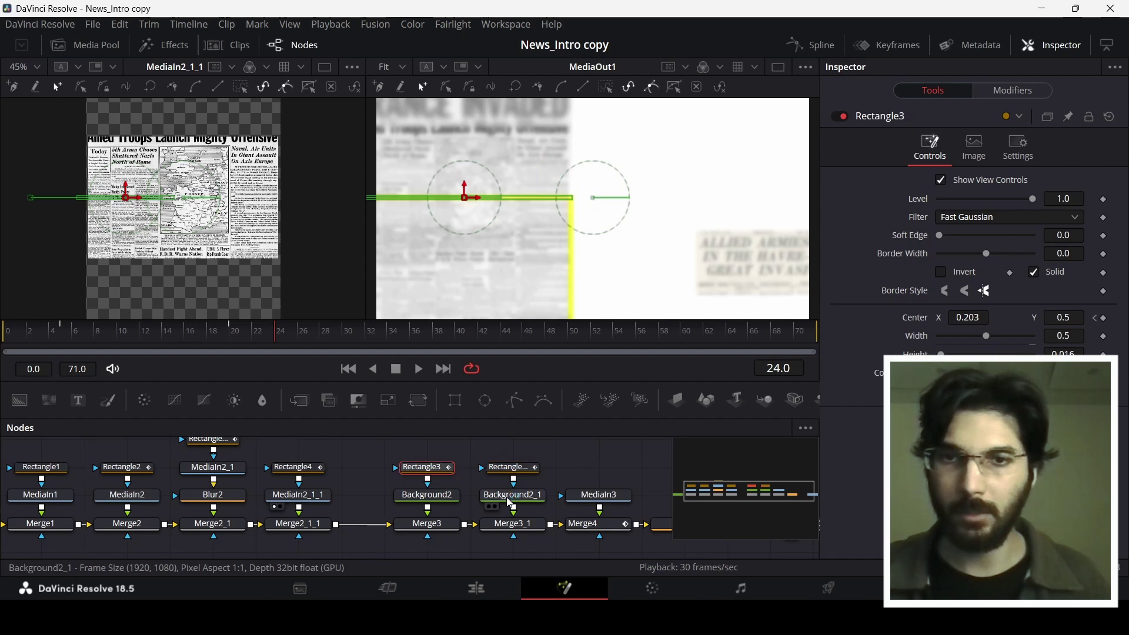
pyautogui.click(513, 495)
pyautogui.click(441, 504)
pyautogui.click(438, 468)
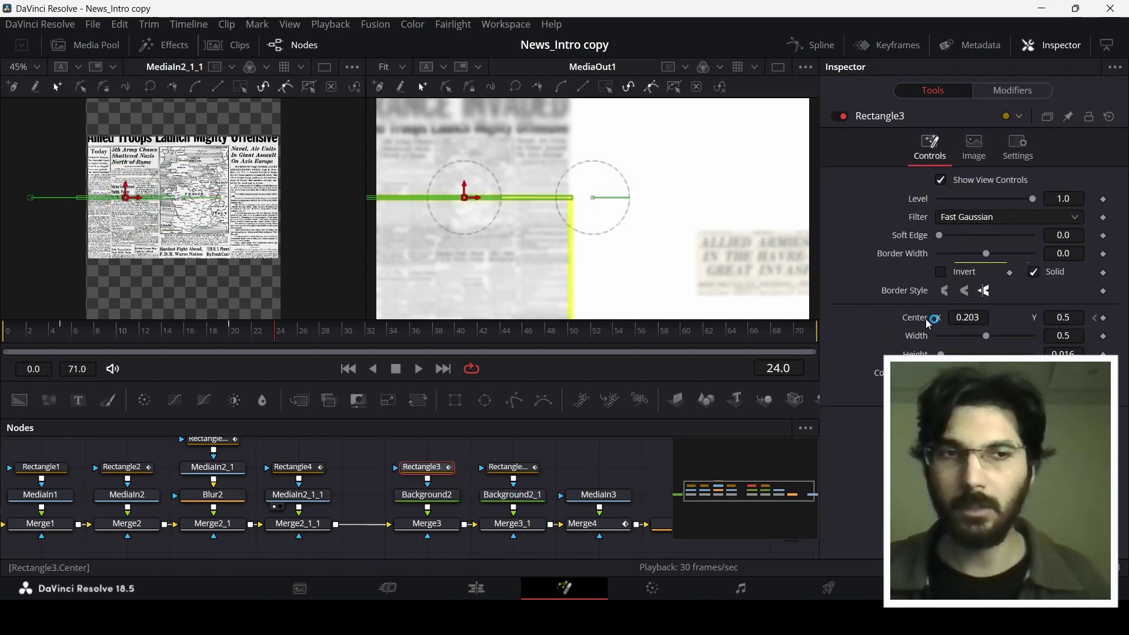
# Select the Rectangle3_1 mask and play through the vertical yellow line's animation.
pyautogui.click(511, 468)
pyautogui.moveTo(165, 330); pyautogui.dragTo(120, 333)
pyautogui.press('space')
pyautogui.press('space')
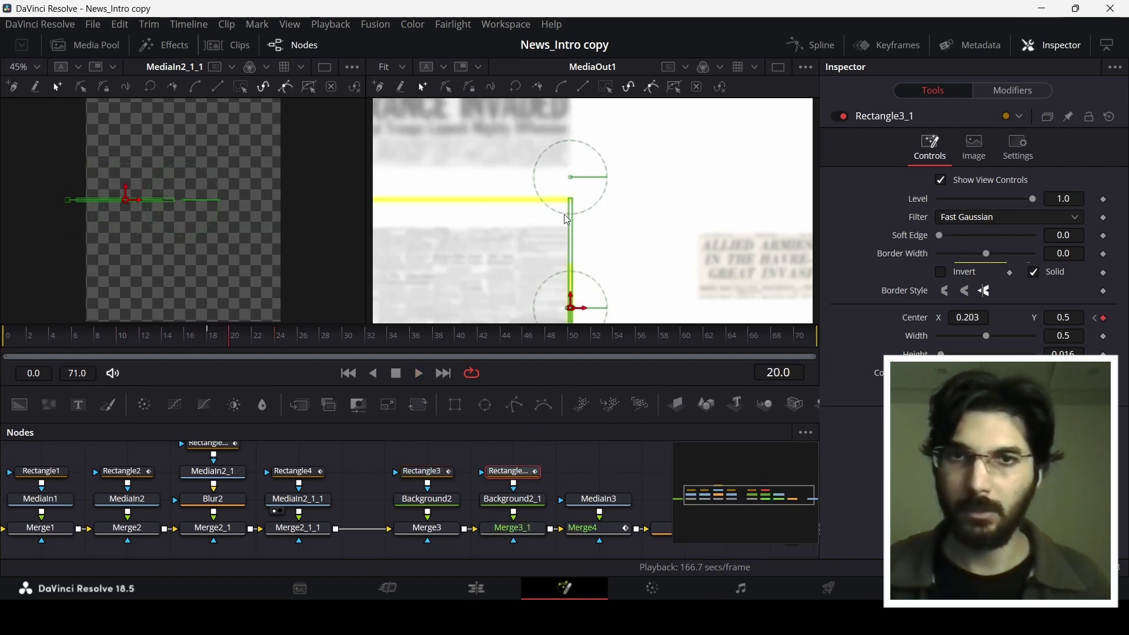
pyautogui.click(580, 467)
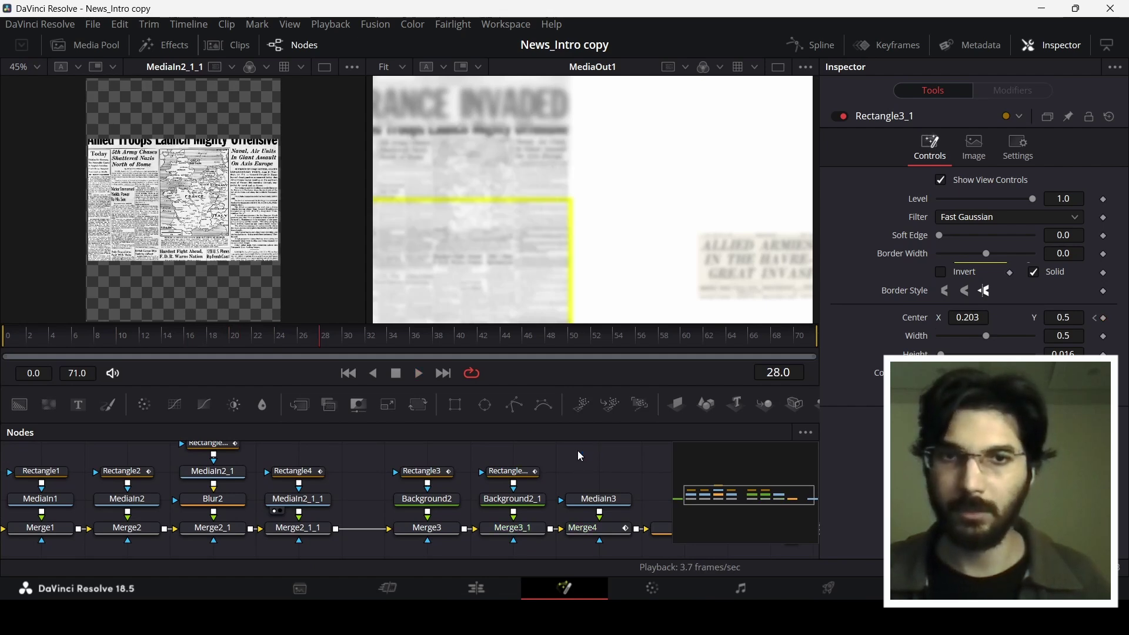
# Select Merge4 and scrub from frame 28 to its center keyframe at frame 55, and view the Blur1 node's settings.
pyautogui.moveTo(575, 469); pyautogui.dragTo(418, 456)
pyautogui.click(432, 521)
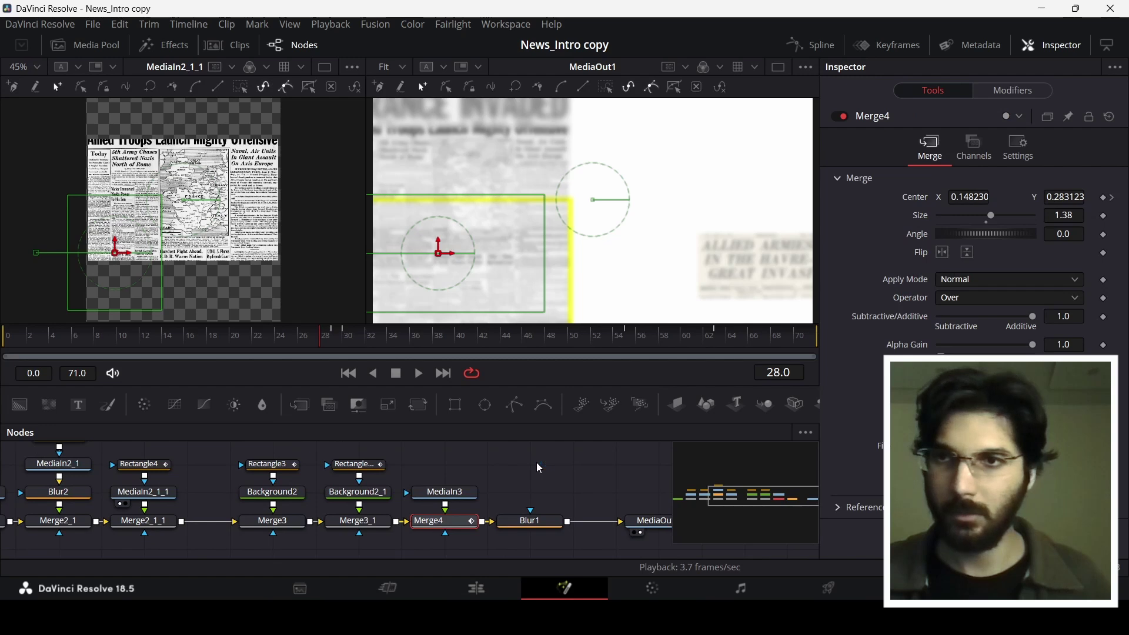
pyautogui.click(346, 340)
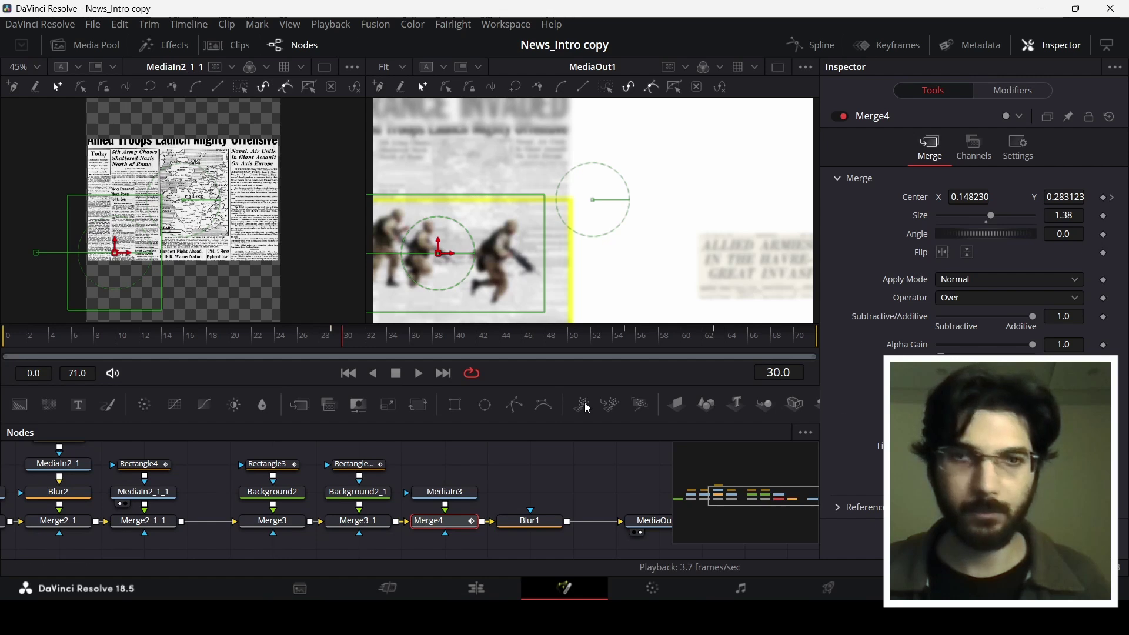
pyautogui.click(337, 341)
pyautogui.click(359, 342)
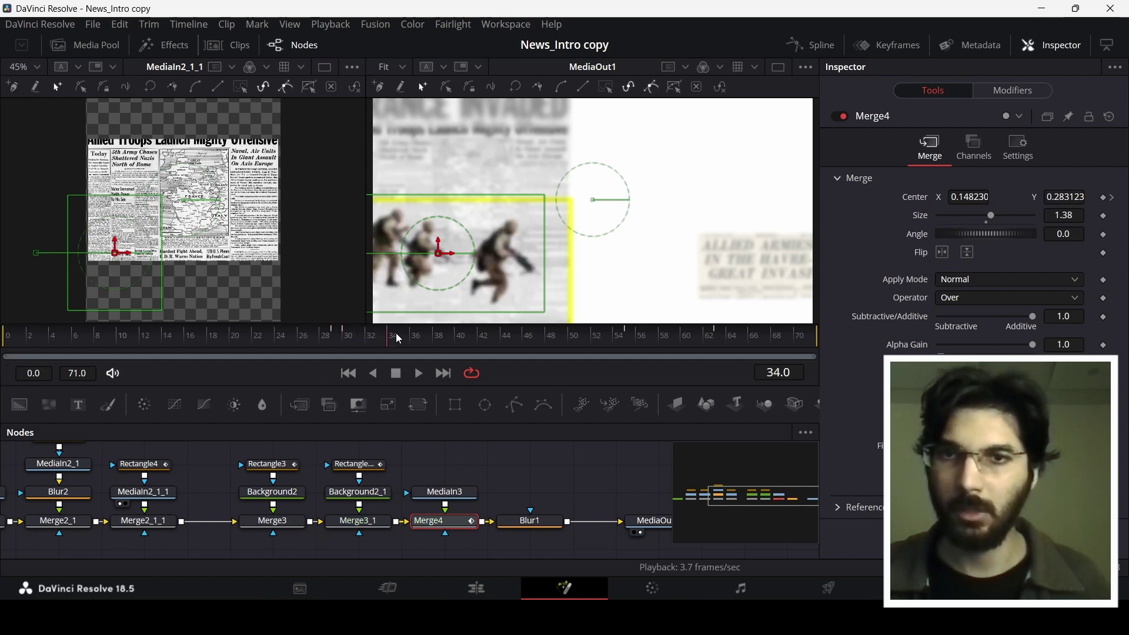
pyautogui.moveTo(396, 338); pyautogui.dragTo(513, 339)
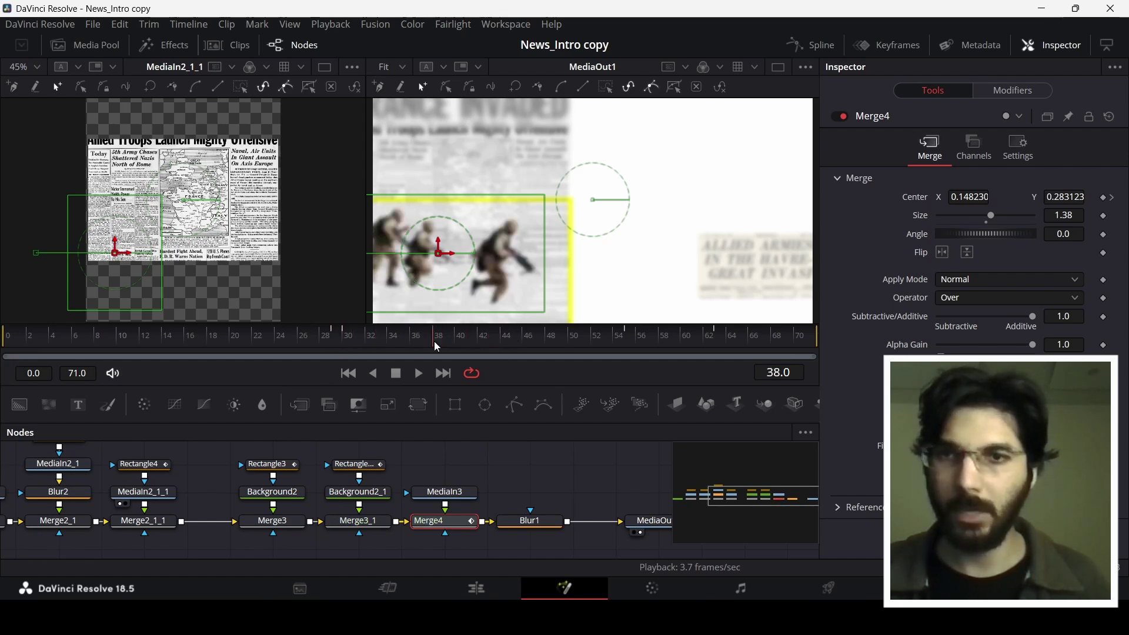
pyautogui.click(470, 343)
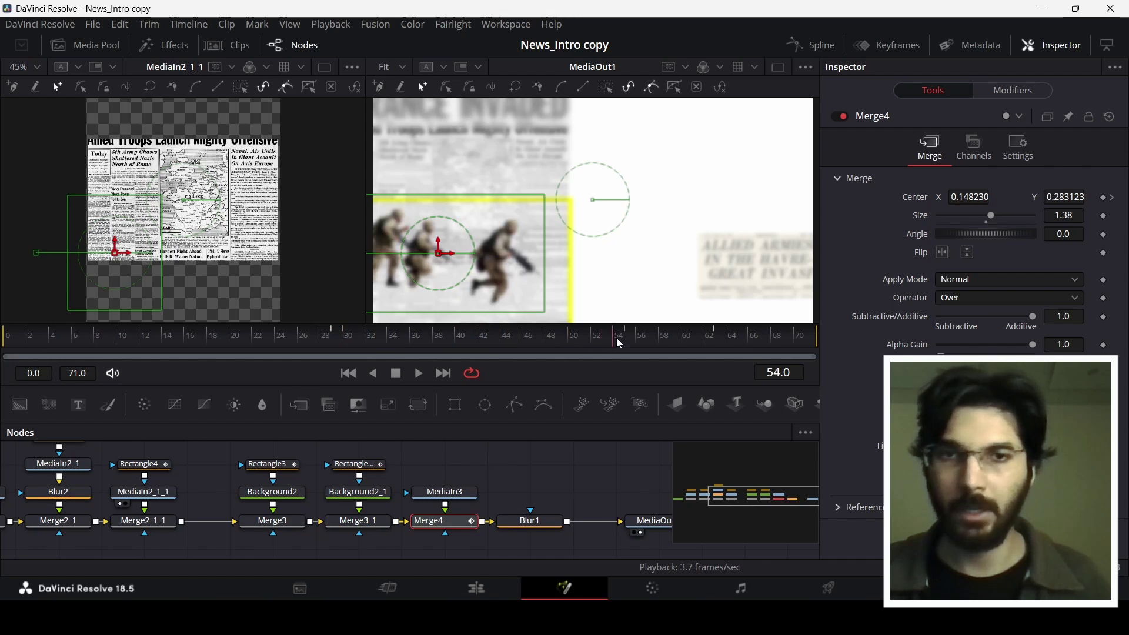
pyautogui.moveTo(621, 341); pyautogui.dragTo(559, 343)
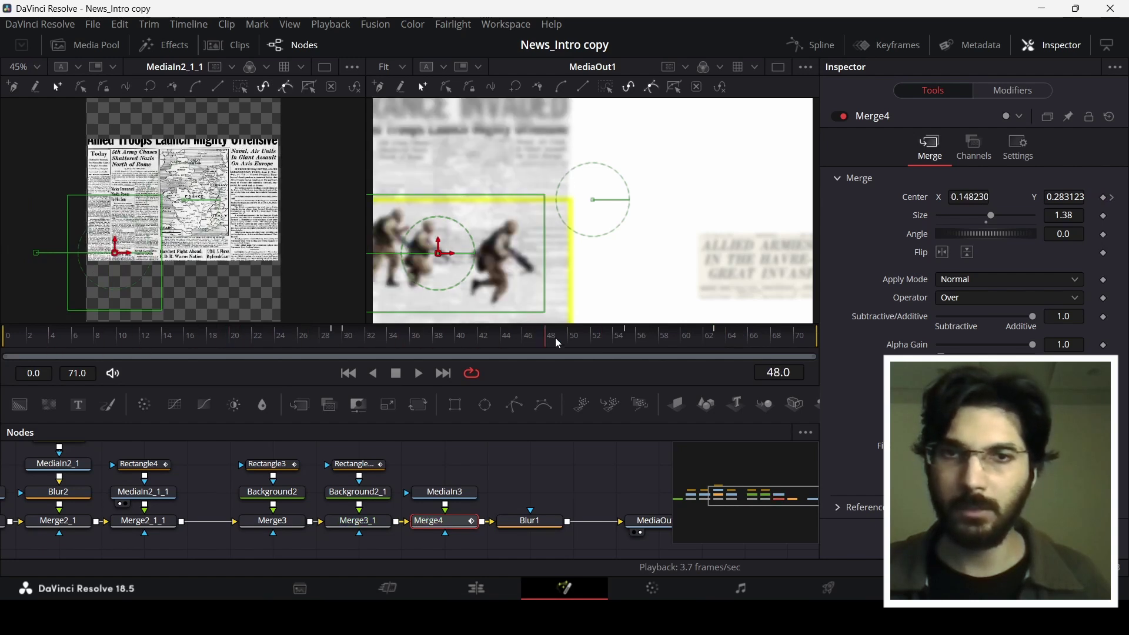
pyautogui.moveTo(639, 339)
pyautogui.mouseDown()
pyautogui.moveTo(764, 336)
pyautogui.moveTo(41, 342)
pyautogui.moveTo(631, 340)
pyautogui.mouseUp()
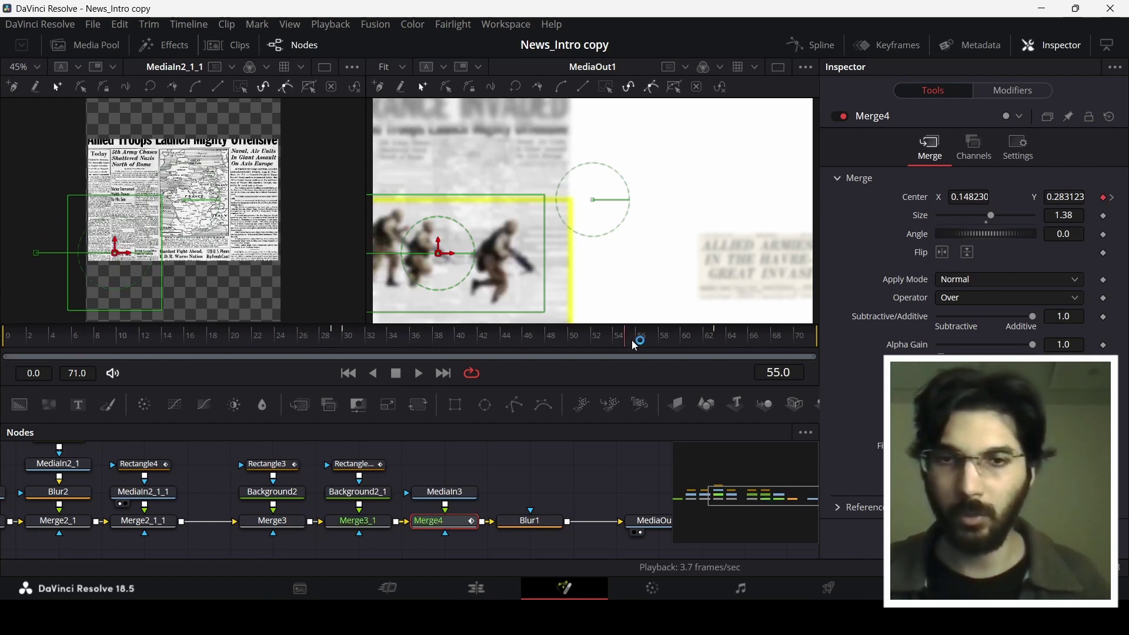
pyautogui.click(538, 521)
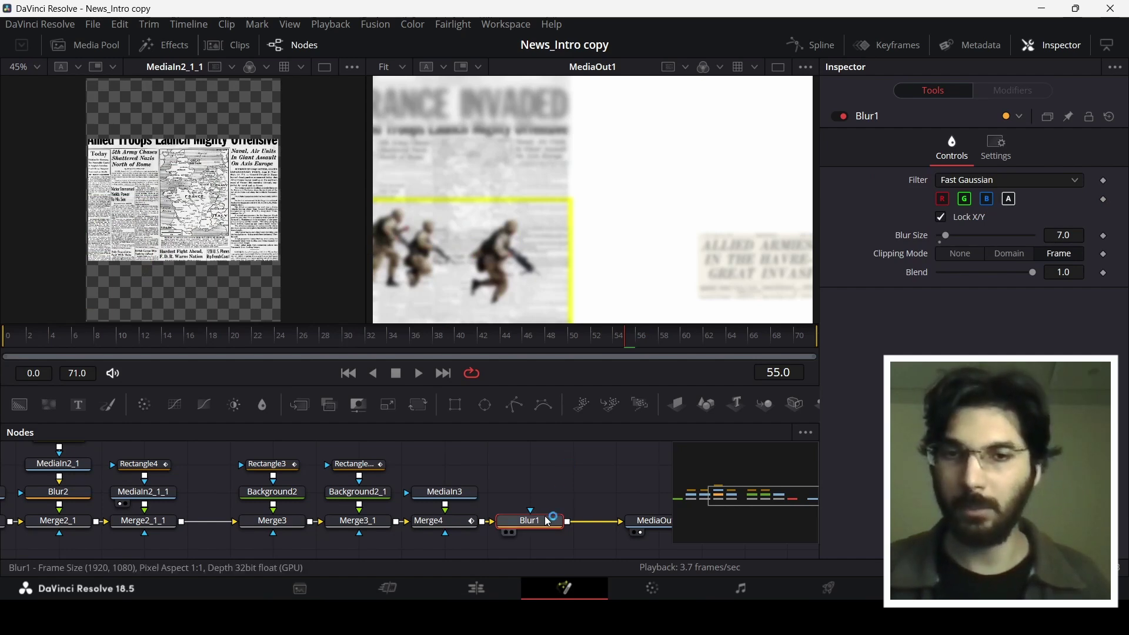
pyautogui.moveTo(548, 522)
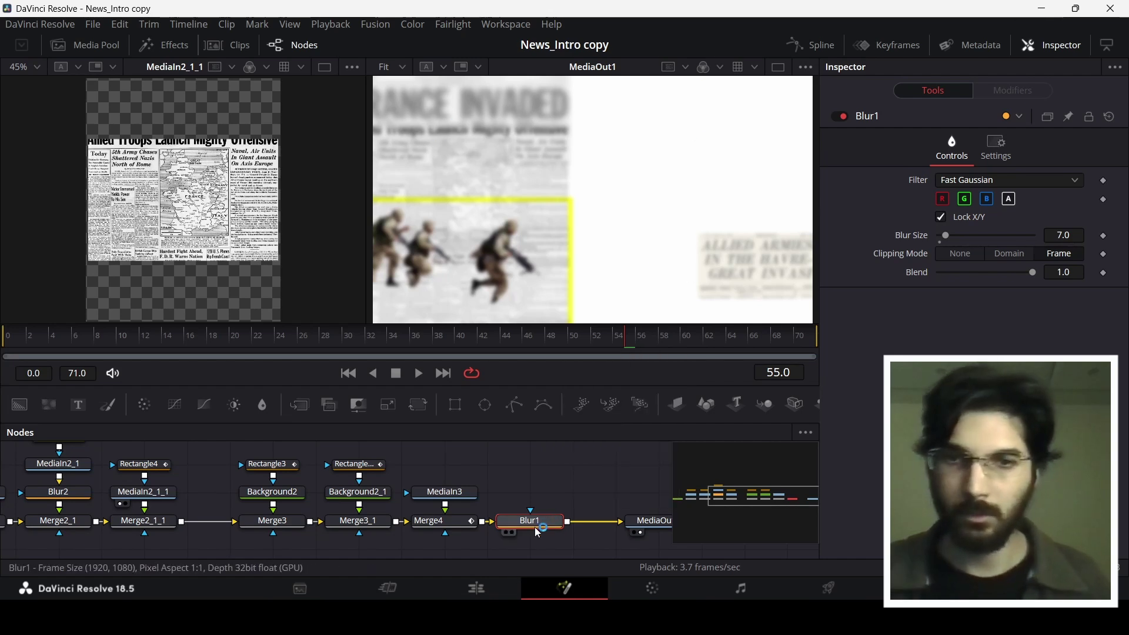
# Return to the Edit page and scrub the timeline through the news_articles clip, ending at 00:00:03:00.
pyautogui.click(496, 585)
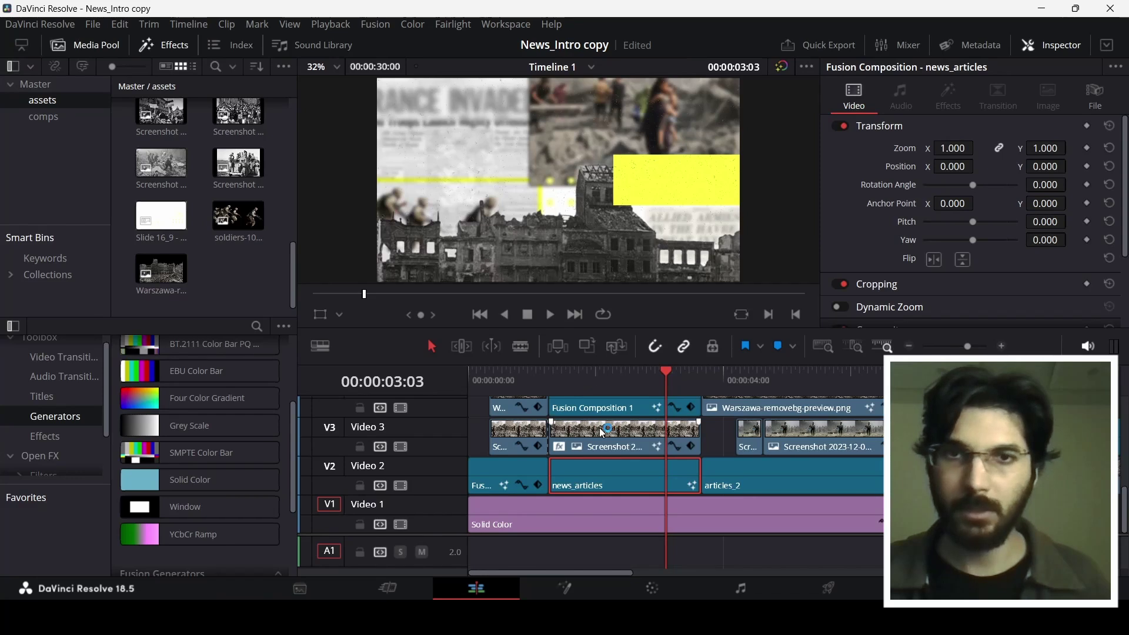
pyautogui.click(591, 469)
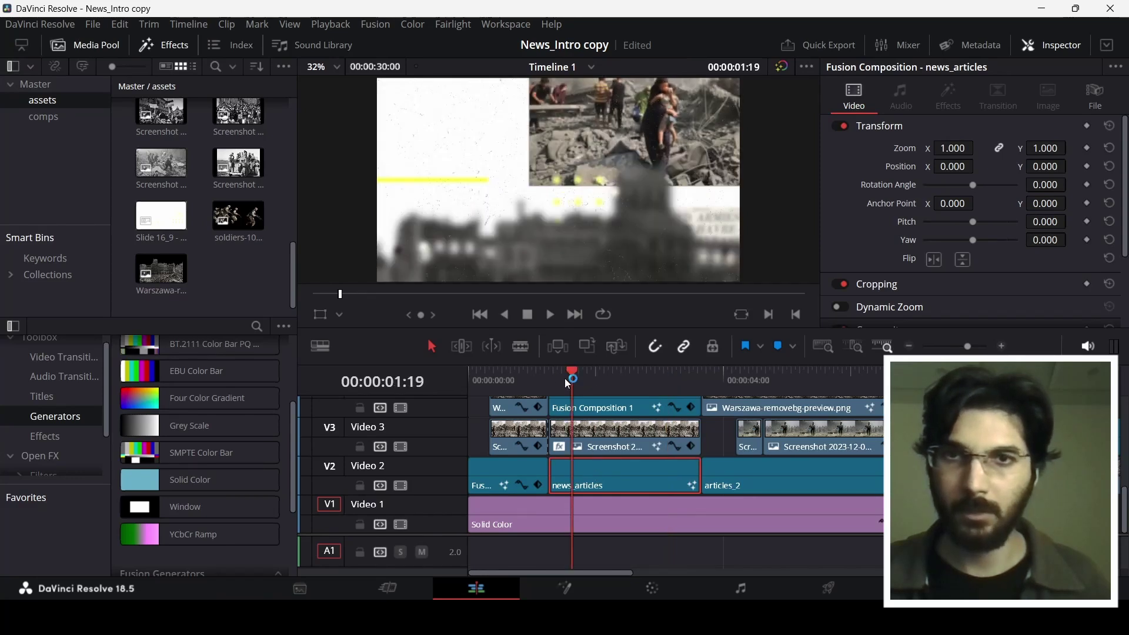
pyautogui.moveTo(568, 383); pyautogui.dragTo(634, 368)
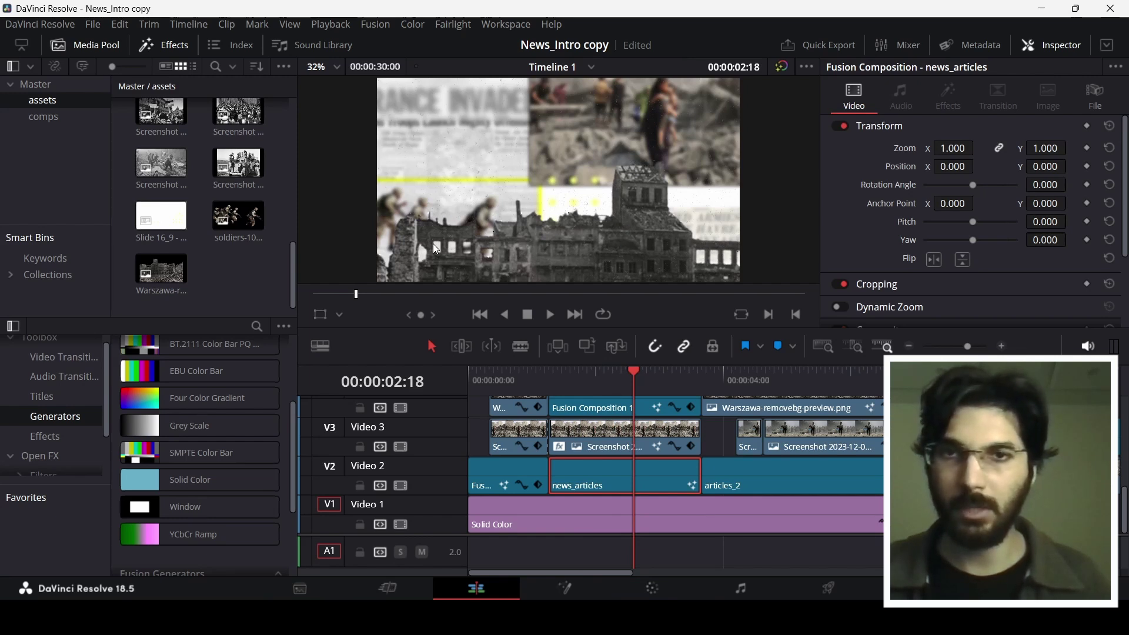
pyautogui.moveTo(645, 384)
pyautogui.mouseDown()
pyautogui.moveTo(647, 372)
pyautogui.moveTo(663, 374)
pyautogui.mouseUp()
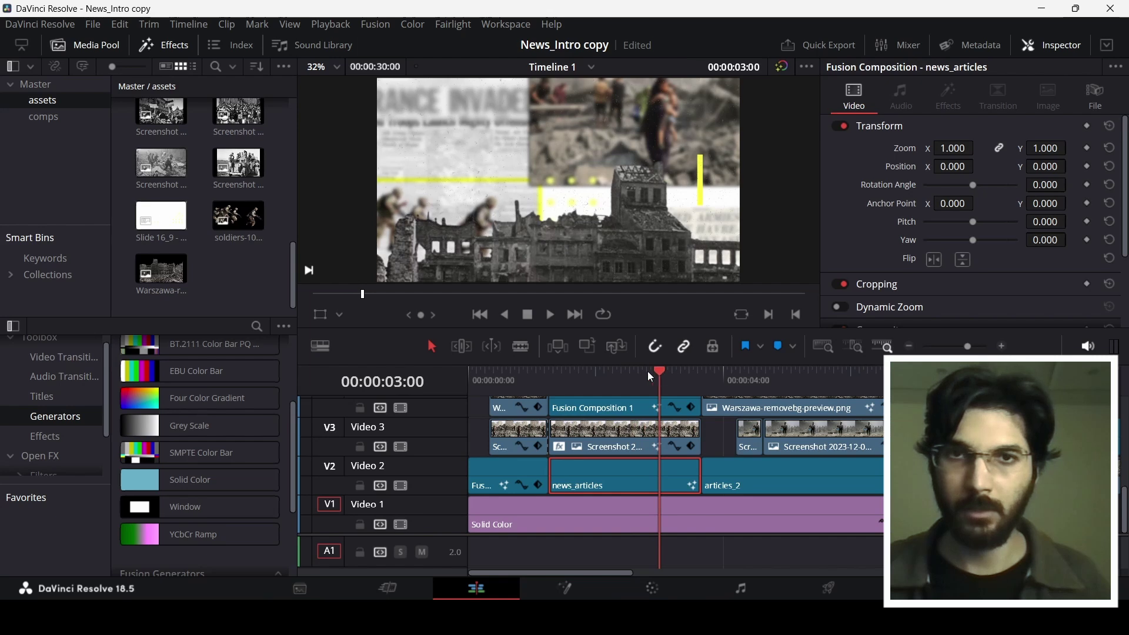
# Inspect the Gaussian Blur keyframes on the Warszawa clip on Video 5 and the screenshot clip on Video 3.
pyautogui.scroll(4, 645, 433)
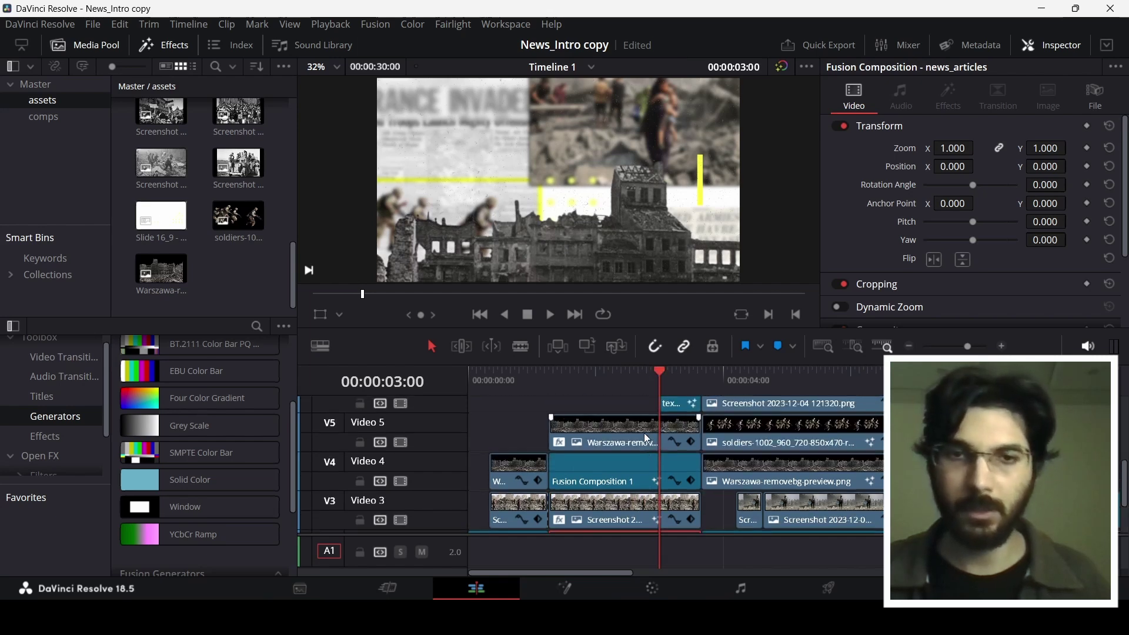
pyautogui.click(644, 433)
pyautogui.click(946, 107)
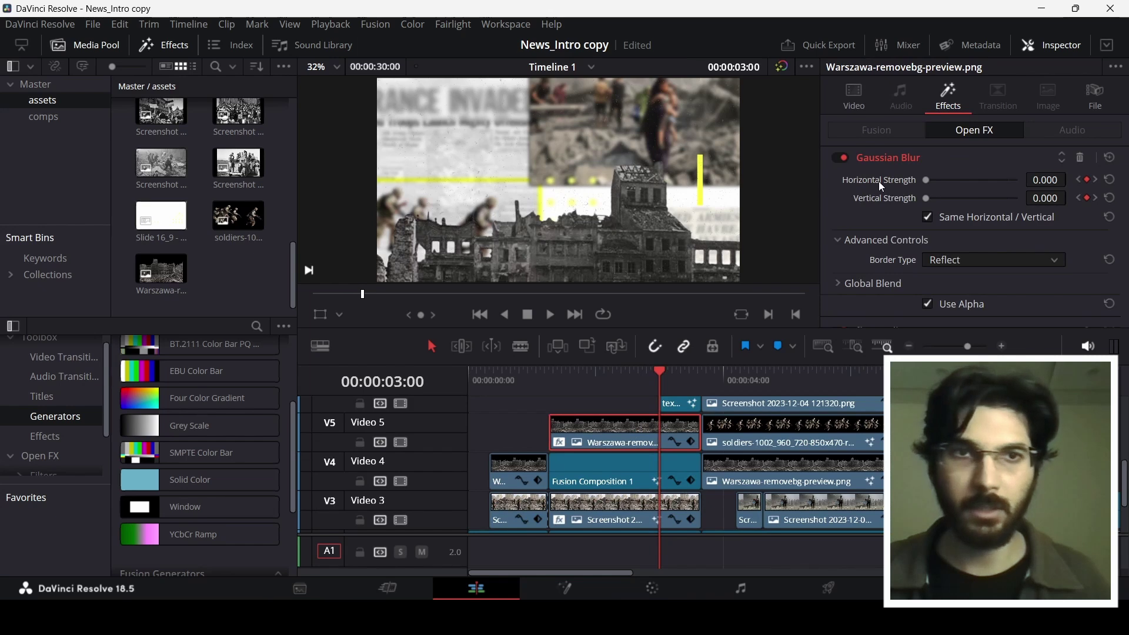
pyautogui.scroll(2, 678, 424)
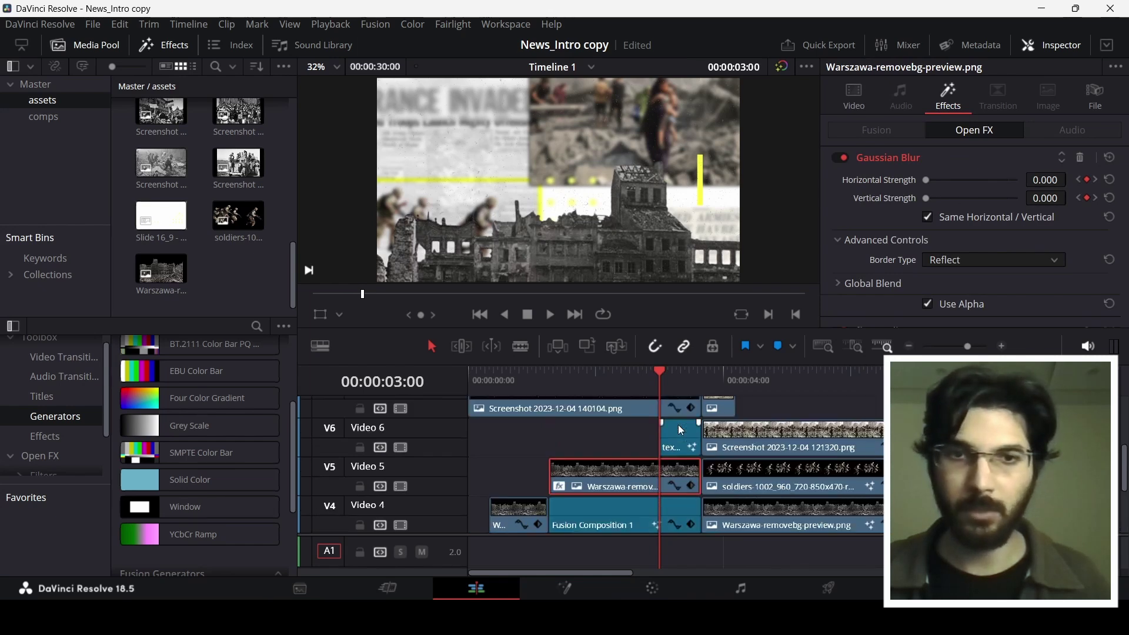
pyautogui.scroll(-2, 673, 430)
pyautogui.click(651, 493)
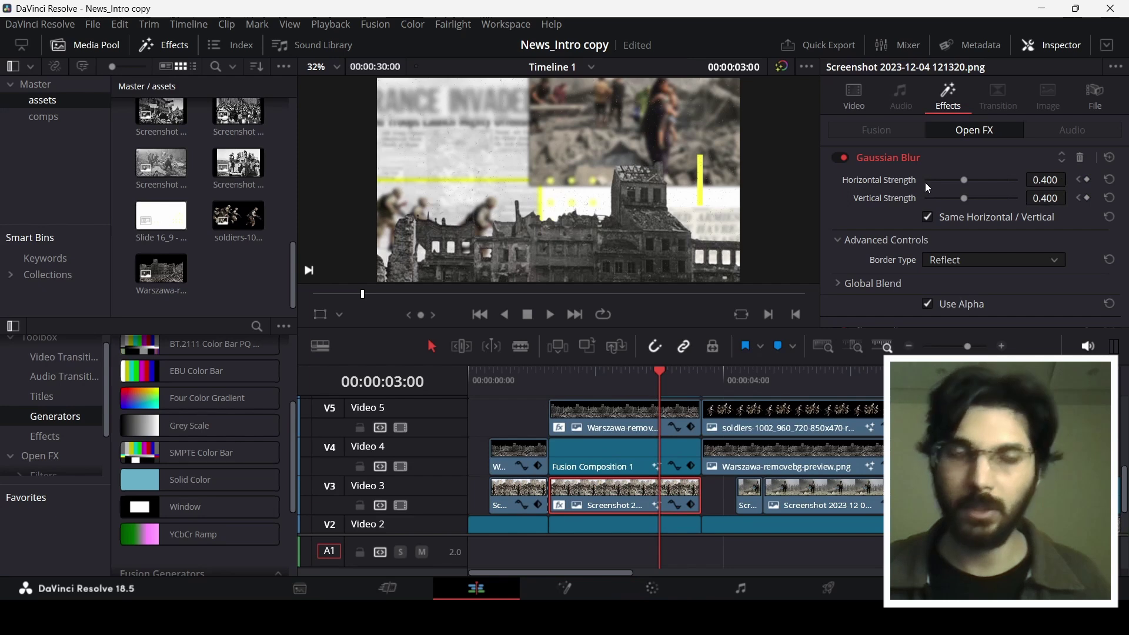
# Search the Open FX effects for "gau" to locate Gaussian Blur, and clear the search.
pyautogui.click(60, 436)
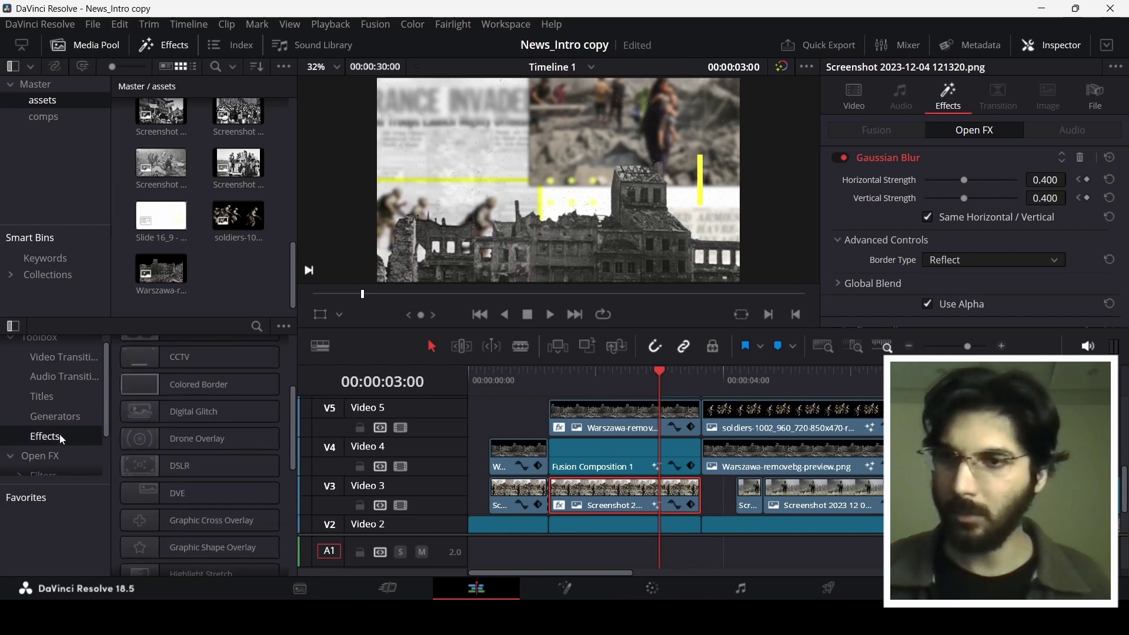
pyautogui.scroll(1, 57, 424)
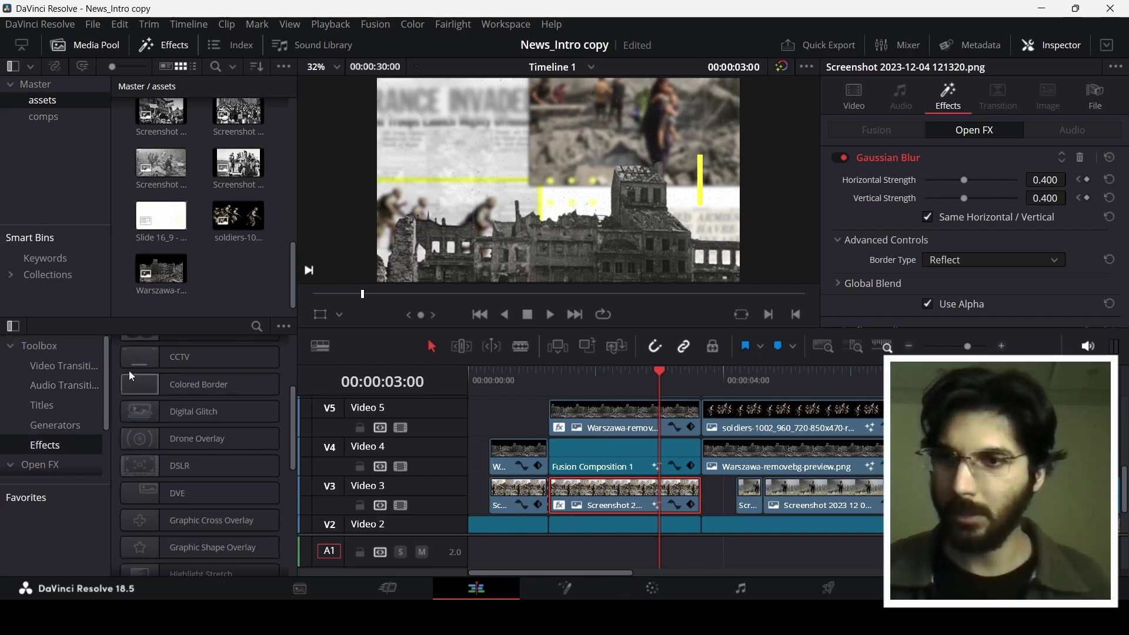
pyautogui.click(262, 333)
pyautogui.write('gaus')
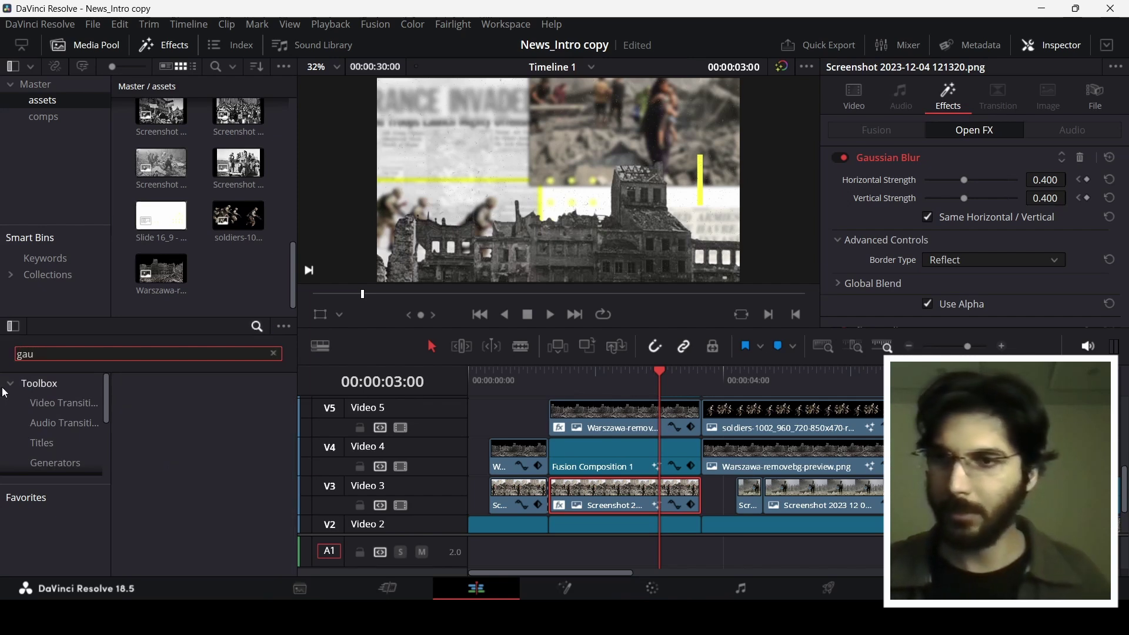
pyautogui.scroll(-3, 55, 390)
pyautogui.click(54, 451)
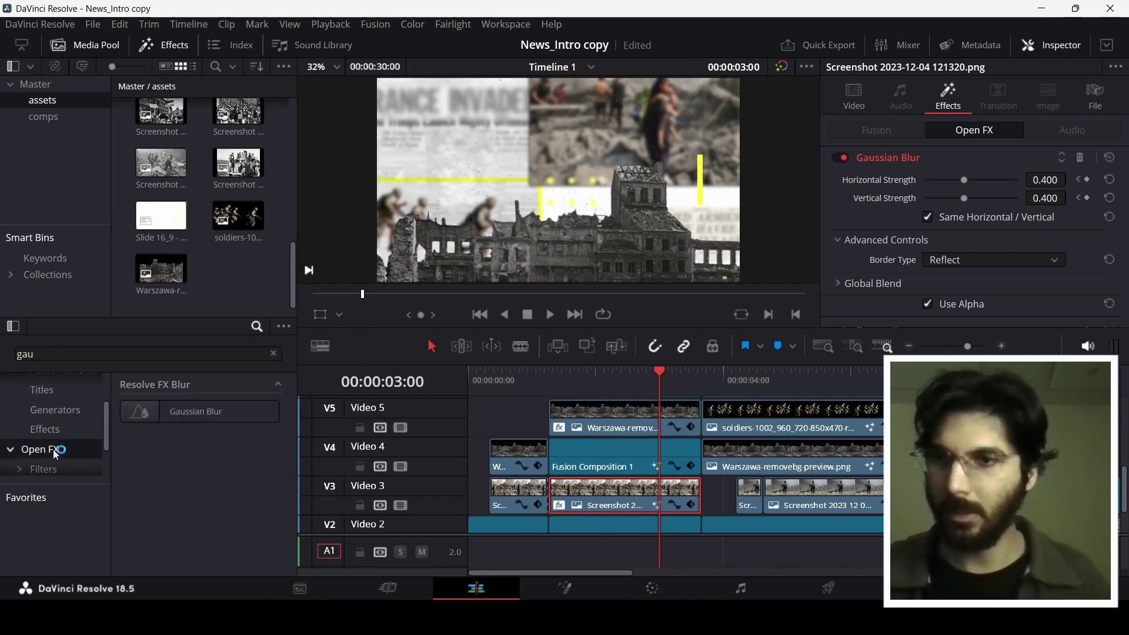
pyautogui.click(274, 354)
pyautogui.click(257, 327)
# Preview the yellow text banner's entrance on the timeline, ending on the last frame before the cut at 00:00:03:19.
pyautogui.moveTo(701, 384); pyautogui.dragTo(654, 388)
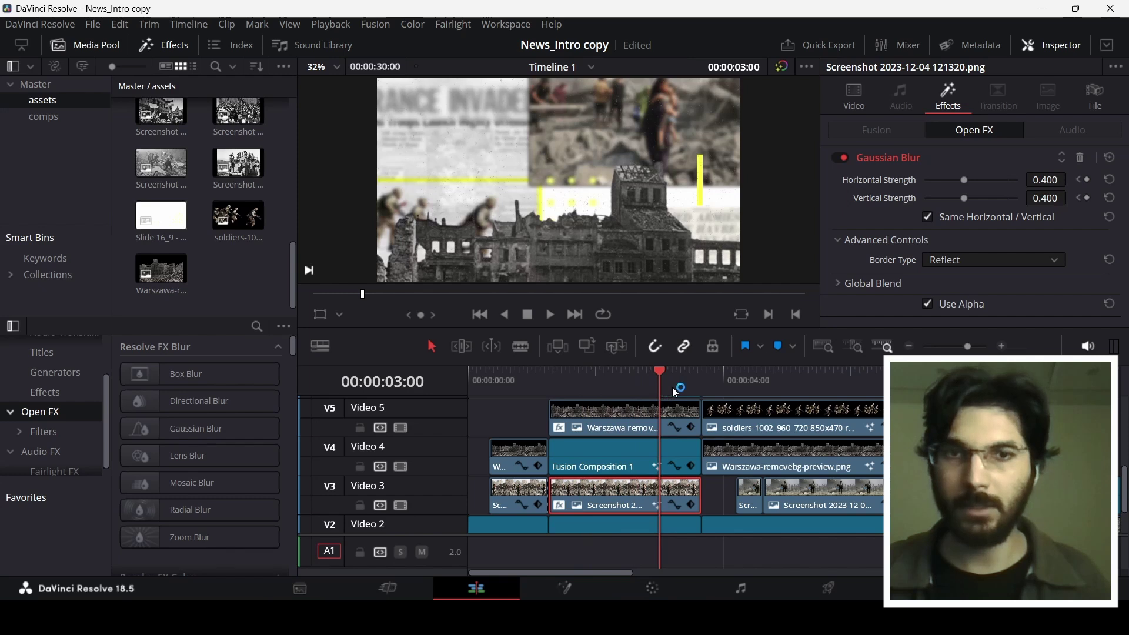
pyautogui.scroll(2, 682, 438)
pyautogui.press('space')
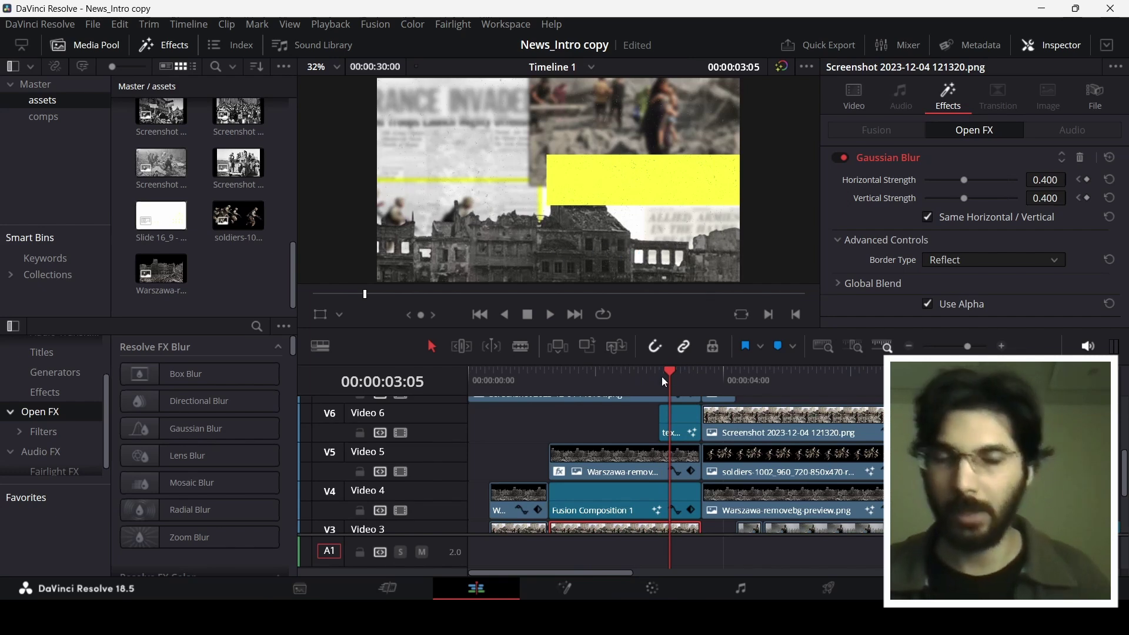
pyautogui.moveTo(665, 382); pyautogui.dragTo(688, 383)
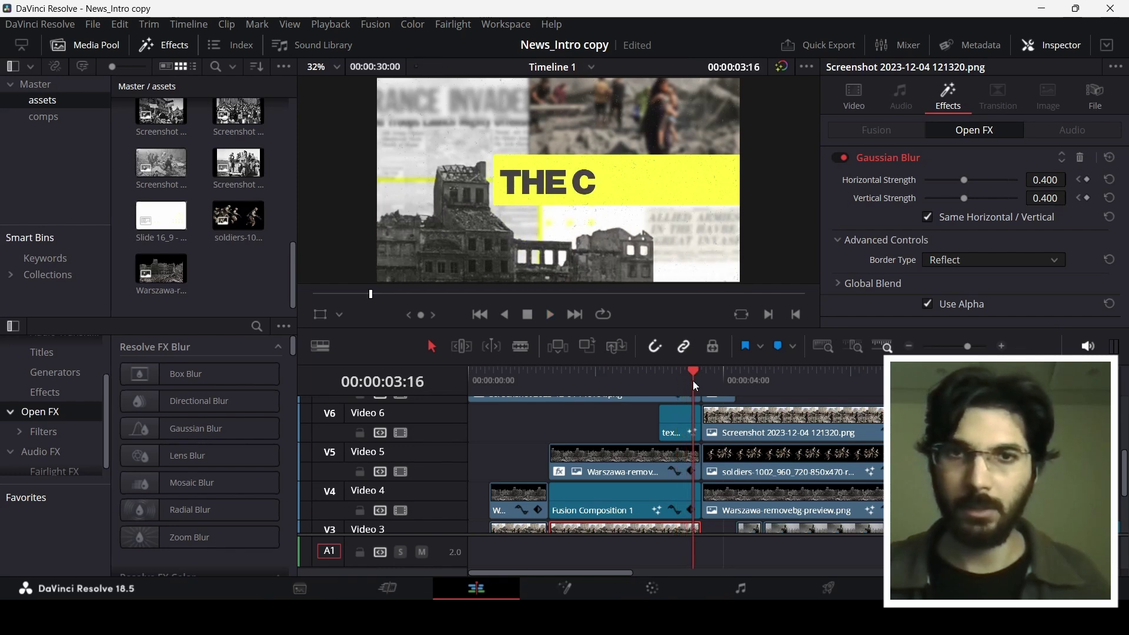
pyautogui.press('Down')
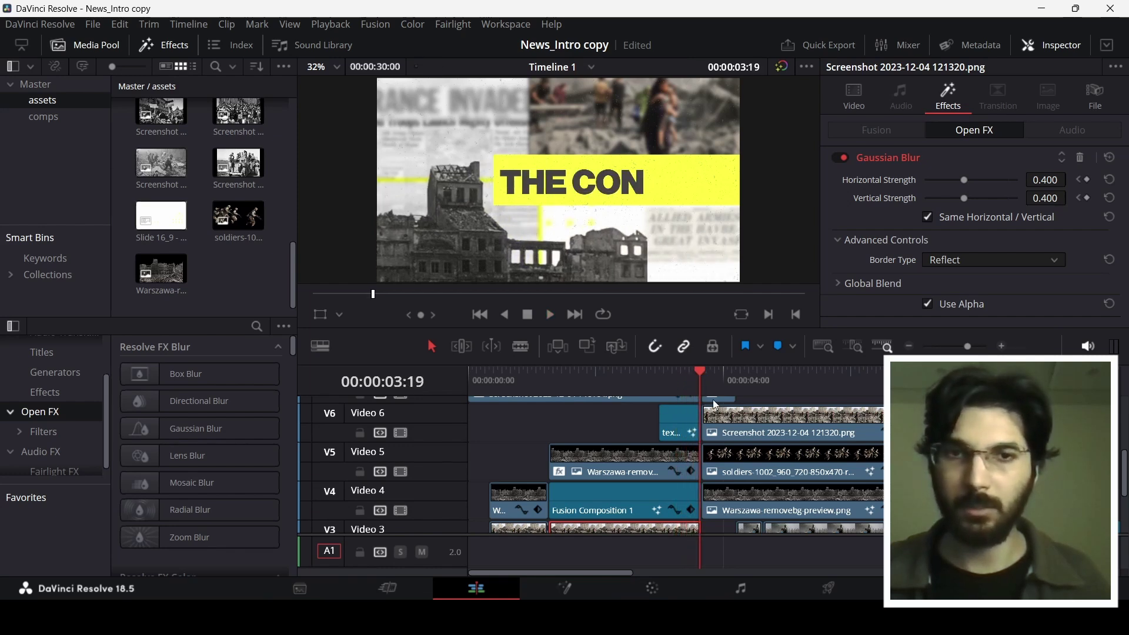
# Open the text_banner composition from Video 6 in the Fusion page.
pyautogui.click(689, 414)
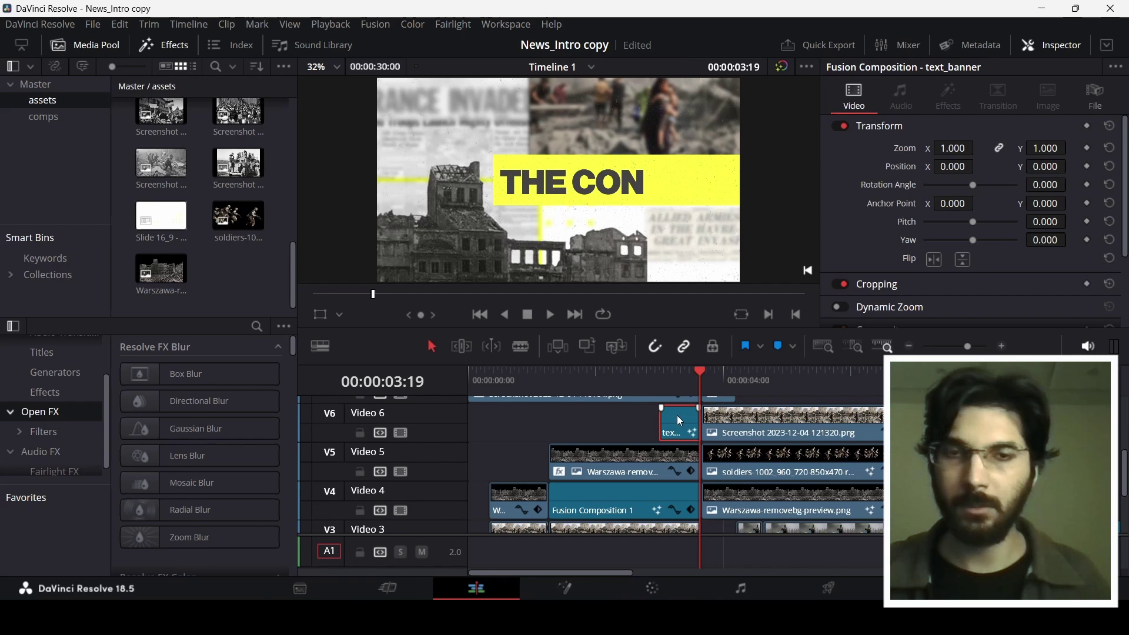
pyautogui.rightClick(679, 420)
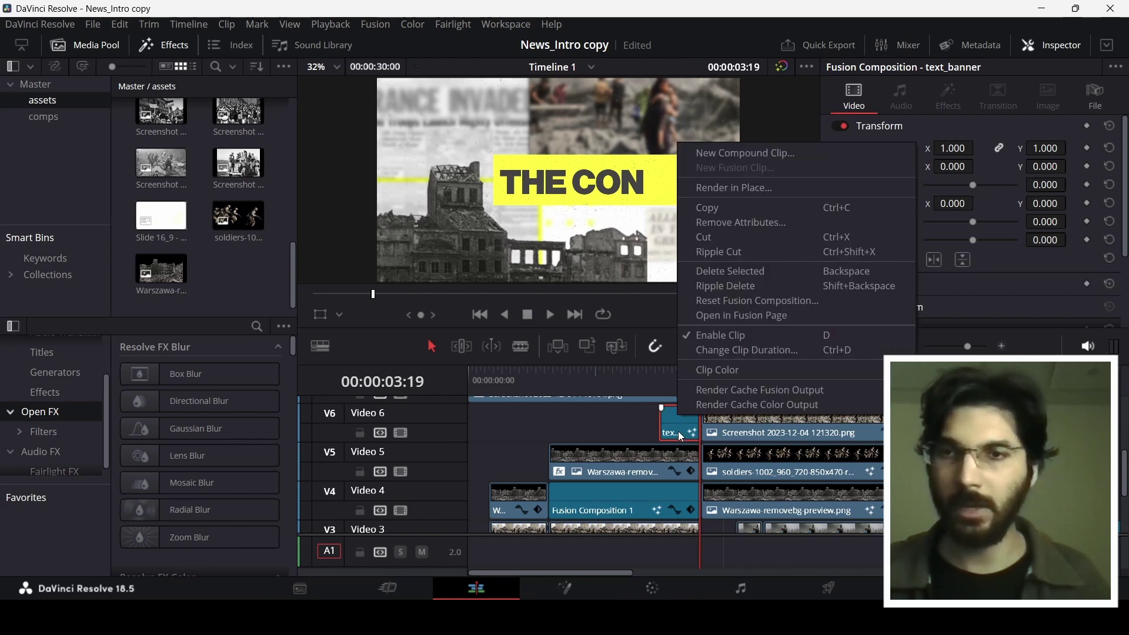
pyautogui.click(732, 317)
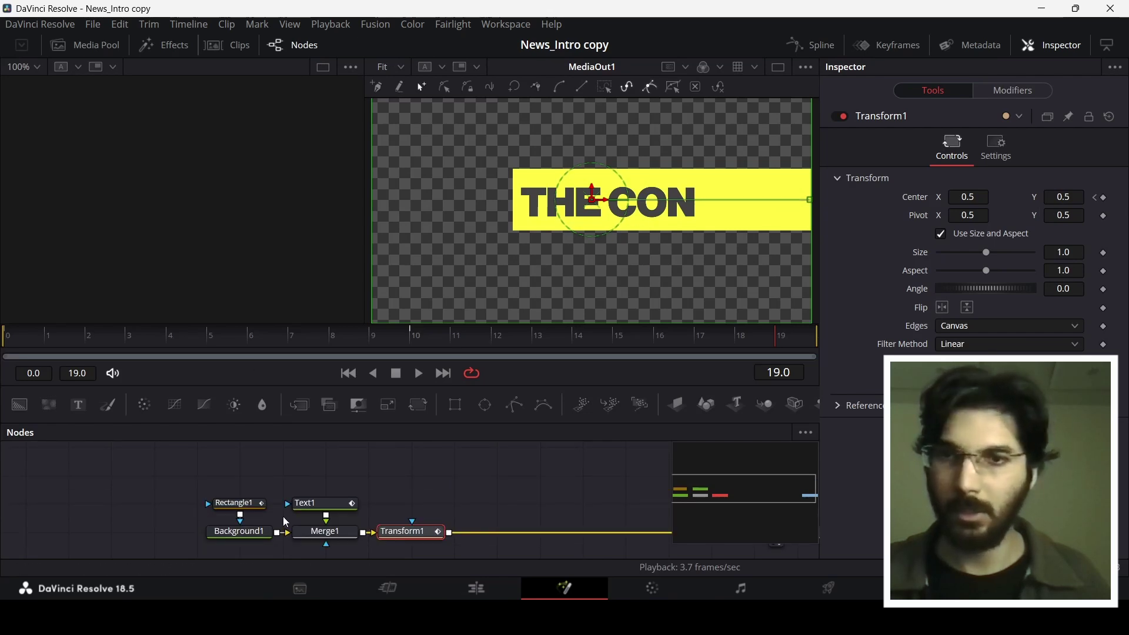
# Examine the banner's Rectangle1 mask at its frame 2 keyframe and the Text1 node's Write On settings.
pyautogui.click(234, 504)
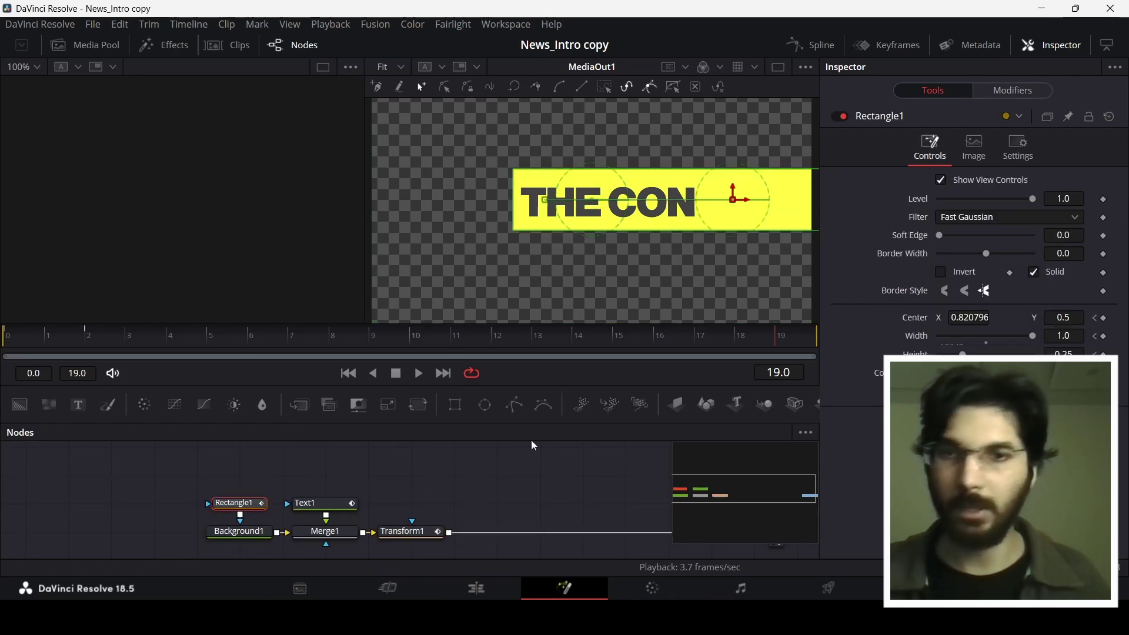
pyautogui.click(261, 527)
pyautogui.click(318, 496)
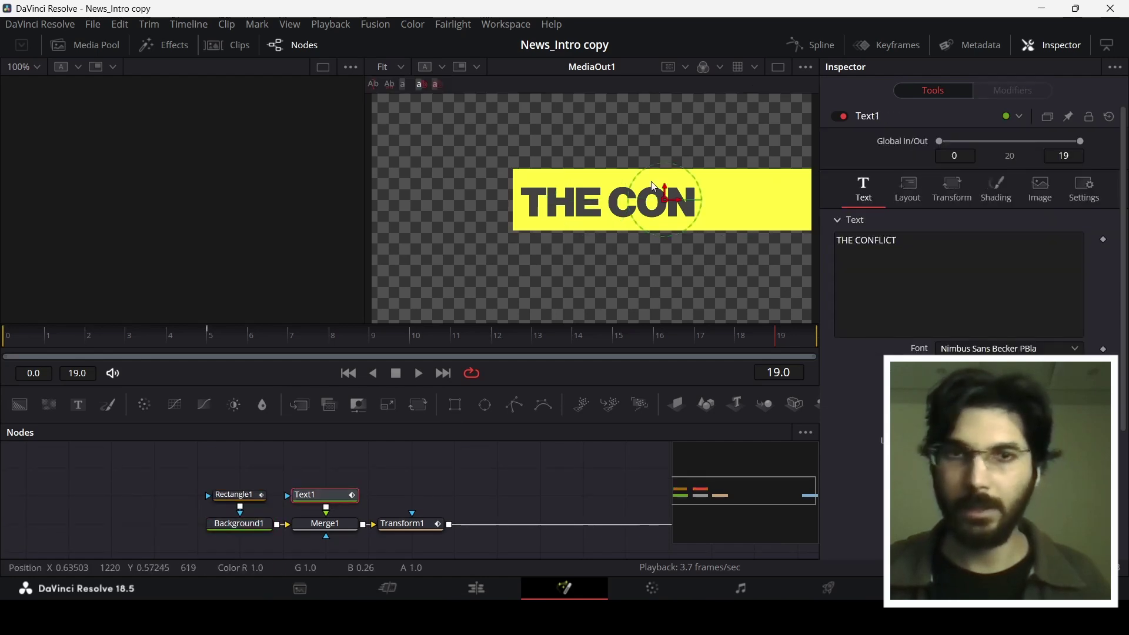
pyautogui.click(246, 502)
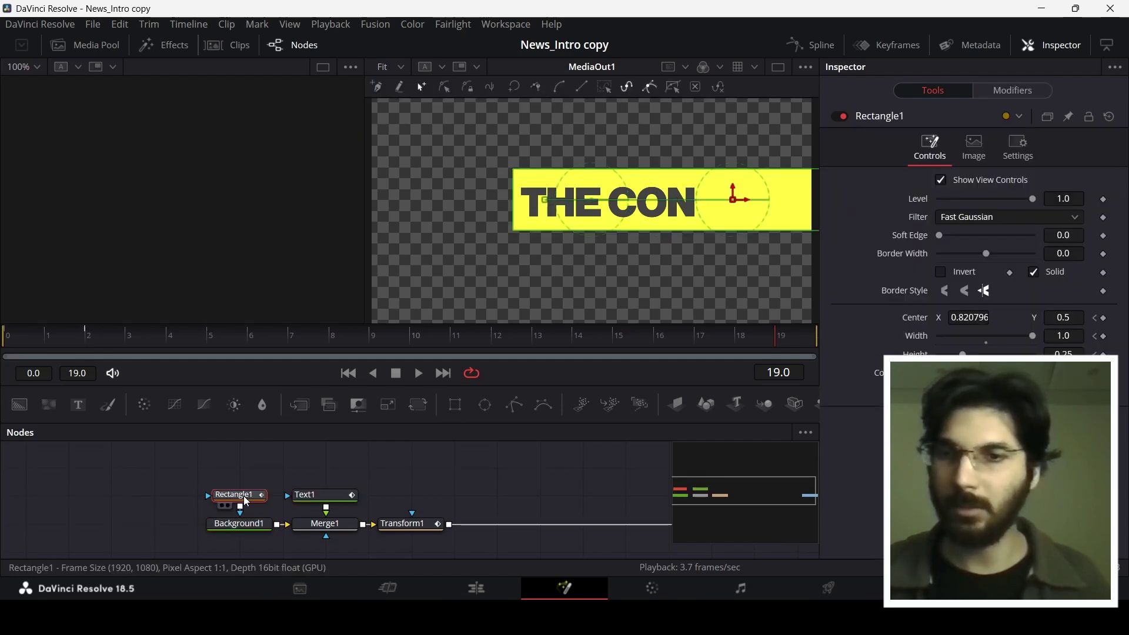
pyautogui.click(75, 336)
pyautogui.click(86, 343)
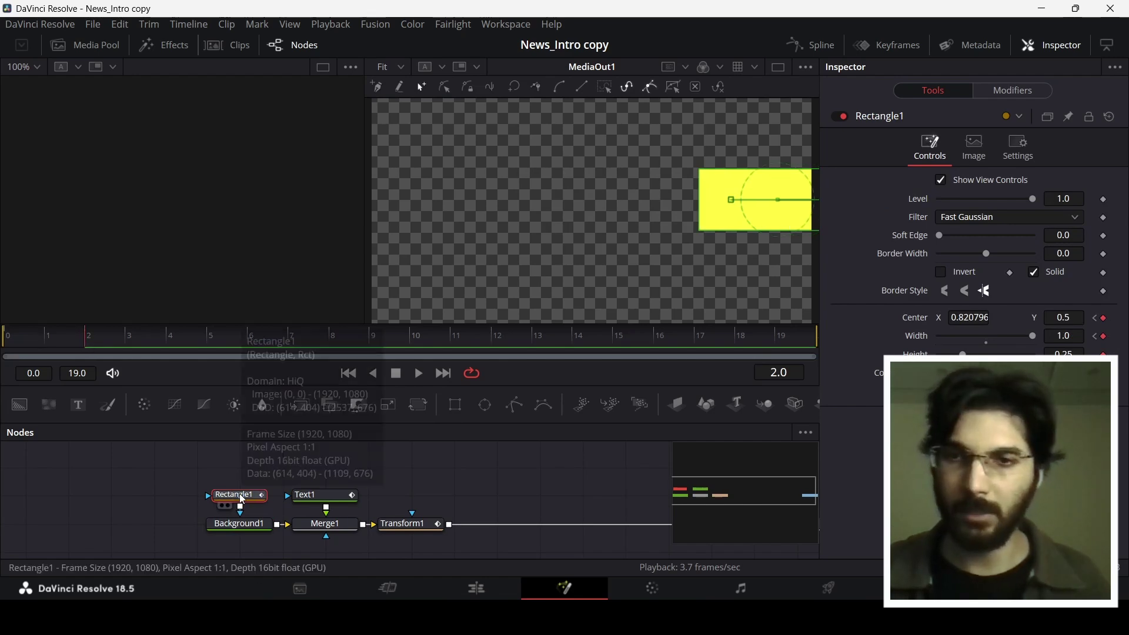
pyautogui.click(309, 496)
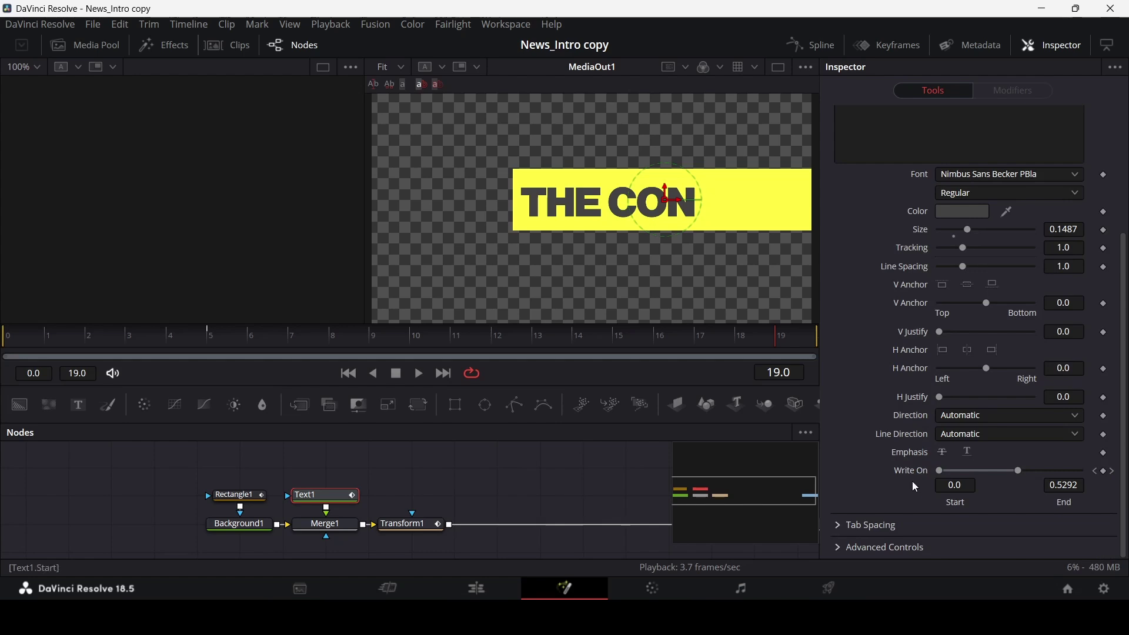
# Scrub the text_banner composition through to frame 19 to examine the text's Write On animation.
pyautogui.moveTo(84, 342); pyautogui.dragTo(435, 345)
pyautogui.moveTo(506, 343); pyautogui.dragTo(600, 342)
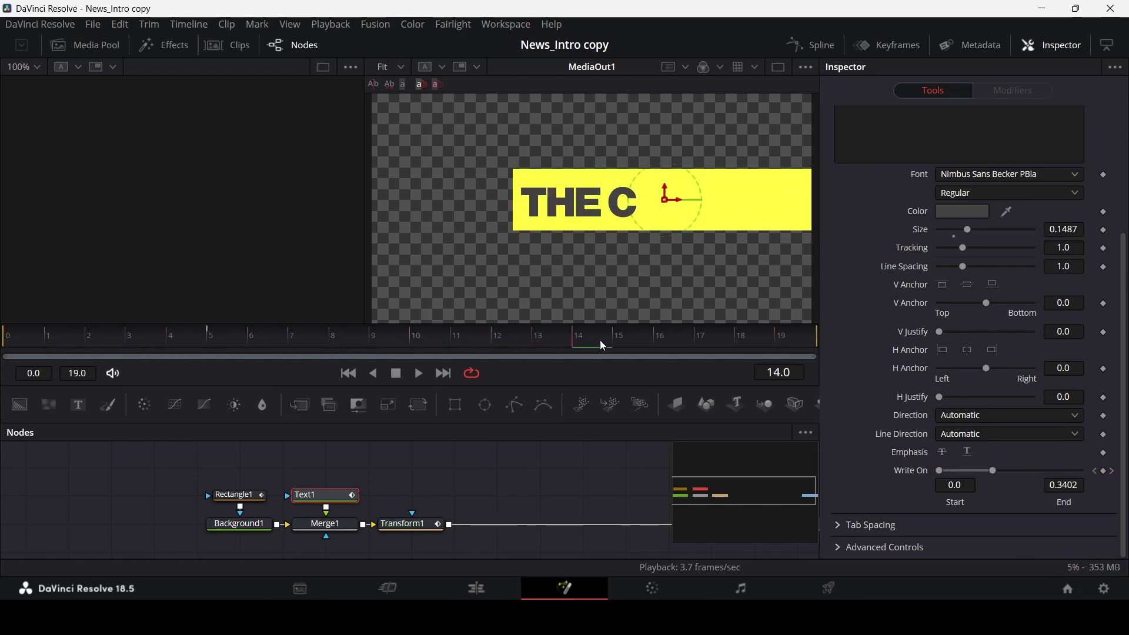
pyautogui.moveTo(685, 345)
pyautogui.mouseDown()
pyautogui.moveTo(748, 345)
pyautogui.moveTo(588, 335)
pyautogui.moveTo(696, 338)
pyautogui.mouseUp()
pyautogui.moveTo(768, 340); pyautogui.dragTo(793, 340)
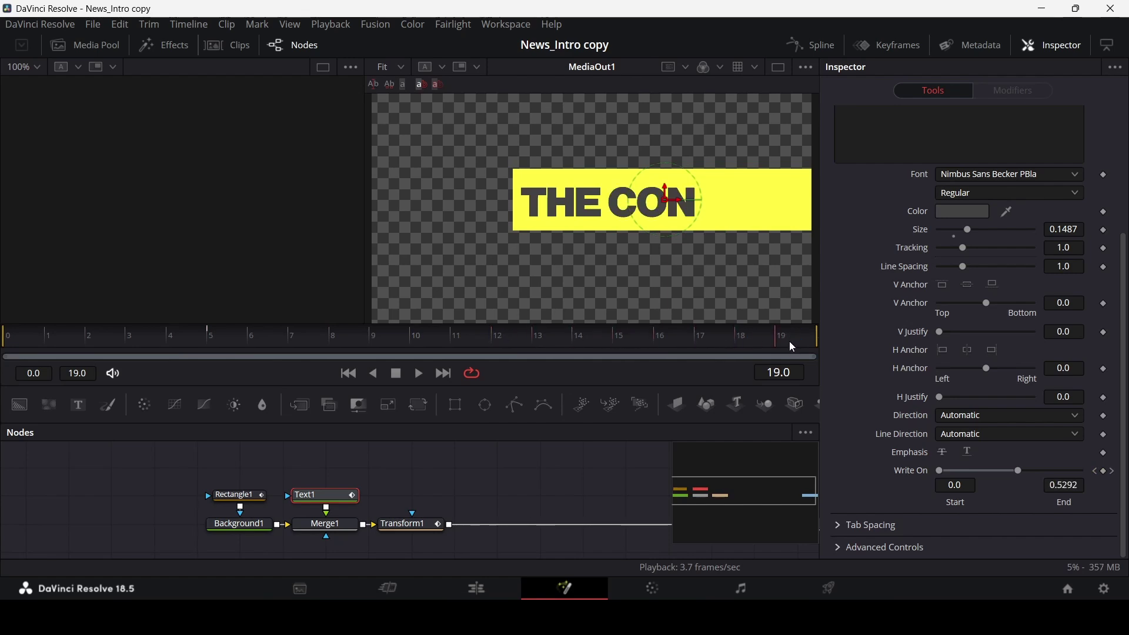
# Review the Text1 node's text content, font and Write On settings.
pyautogui.scroll(3, 877, 351)
pyautogui.click(922, 252)
pyautogui.moveTo(922, 251); pyautogui.dragTo(777, 237)
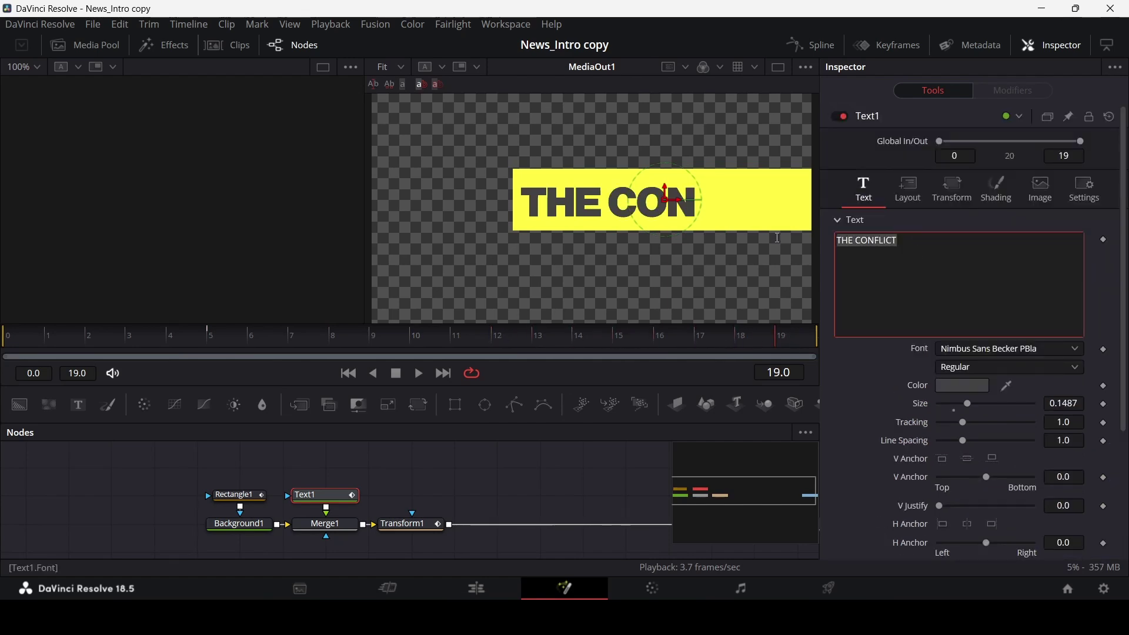
pyautogui.click(830, 285)
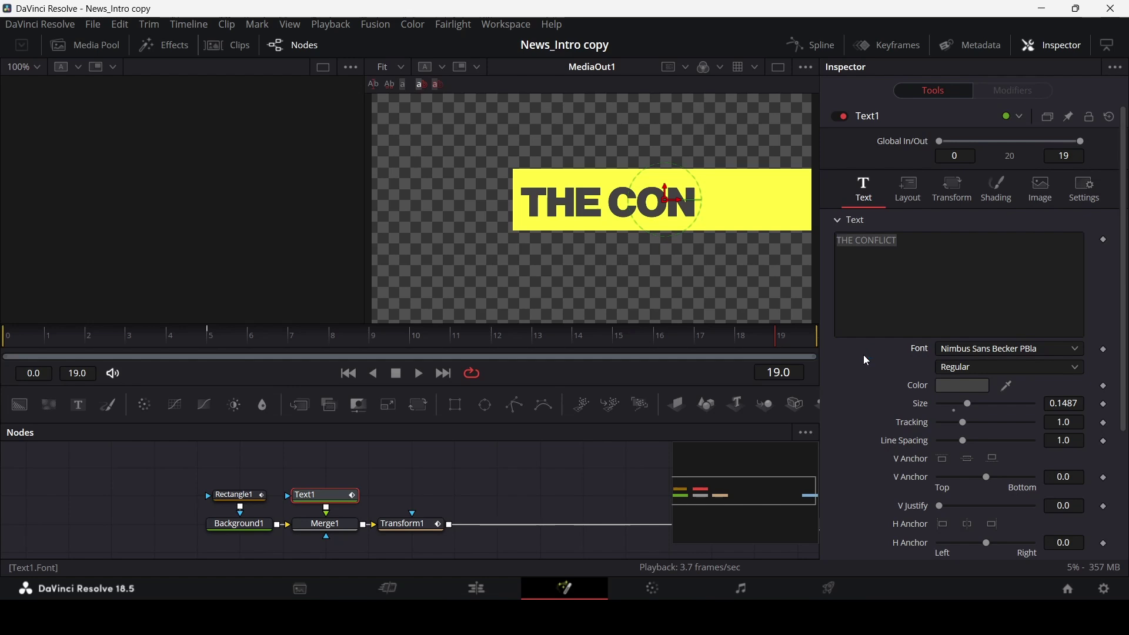
pyautogui.scroll(-3, 860, 364)
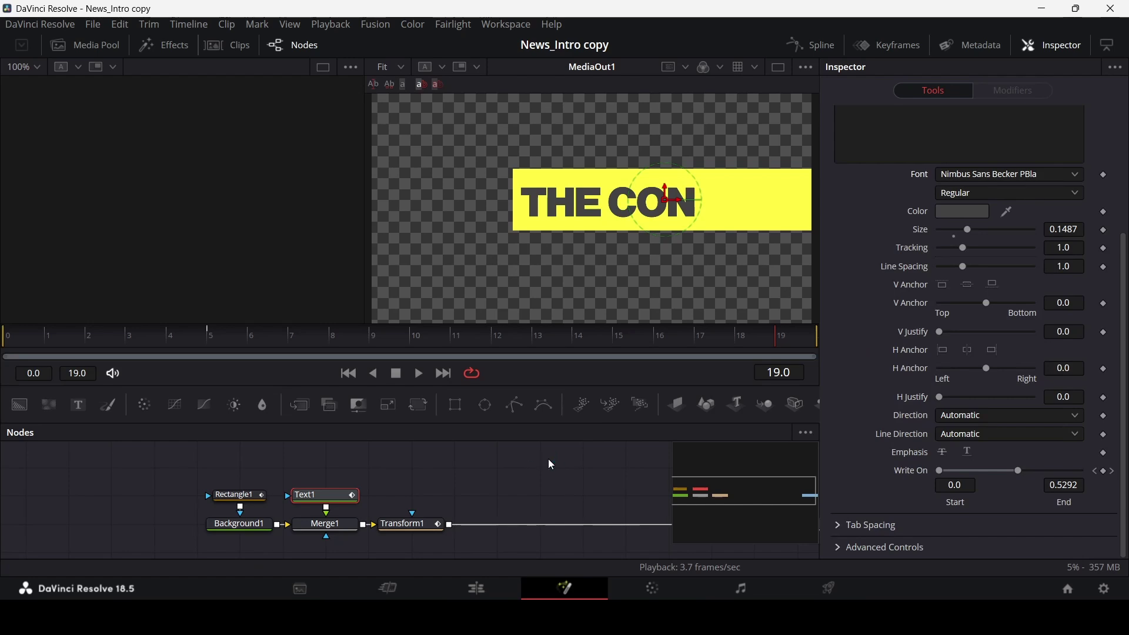
# Examine how Transform1's Center moves the banner between frames 1 and 10, and return to the Edit page.
pyautogui.click(417, 524)
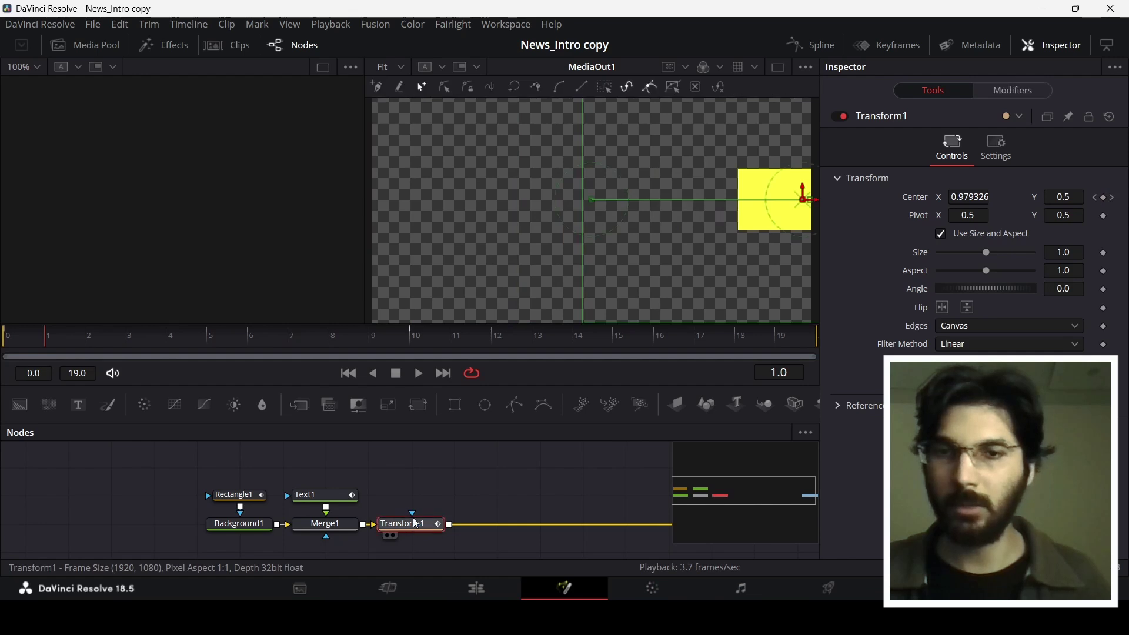
pyautogui.moveTo(54, 357); pyautogui.dragTo(420, 350)
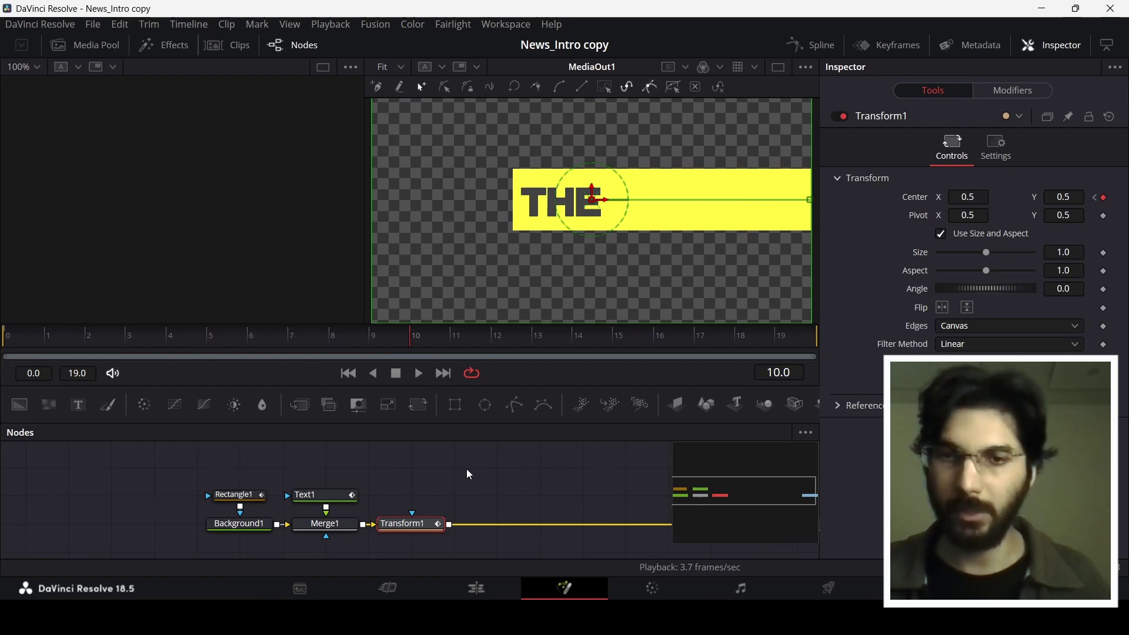
pyautogui.click(495, 590)
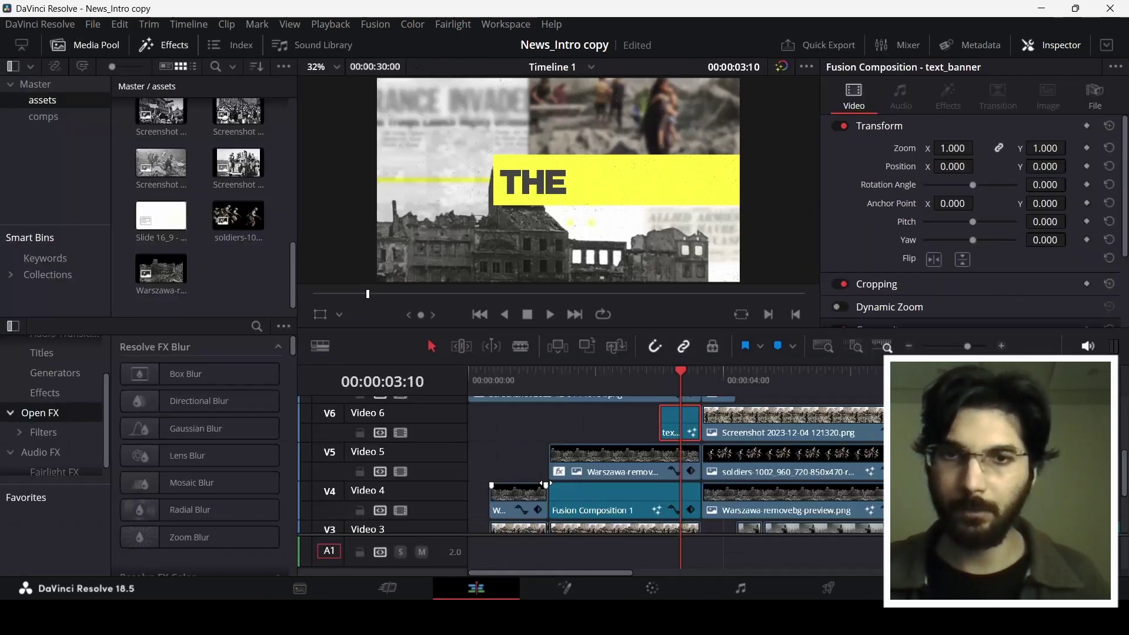
# Check the yellow banner's entrance on the timeline frame by frame from 00:00:03:03.
pyautogui.click(667, 380)
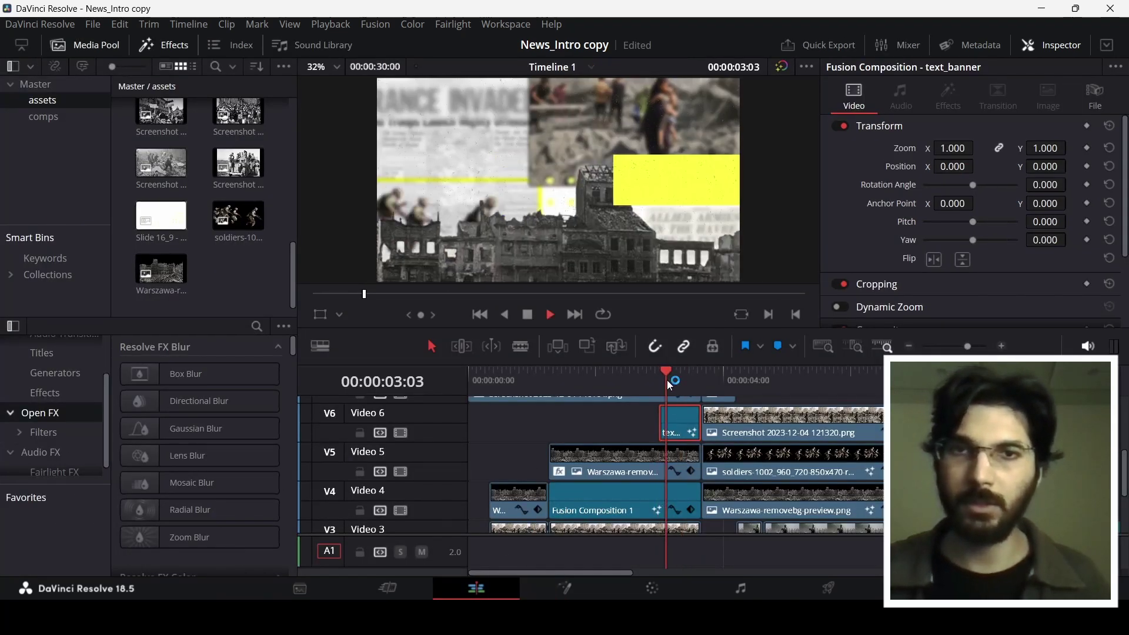
pyautogui.press('Right')
pyautogui.press('Right')
pyautogui.press('Right')
pyautogui.press('Right')
# Play the banner animation twice from 00:00:03:00 across the cut into the second scene.
pyautogui.click(660, 383)
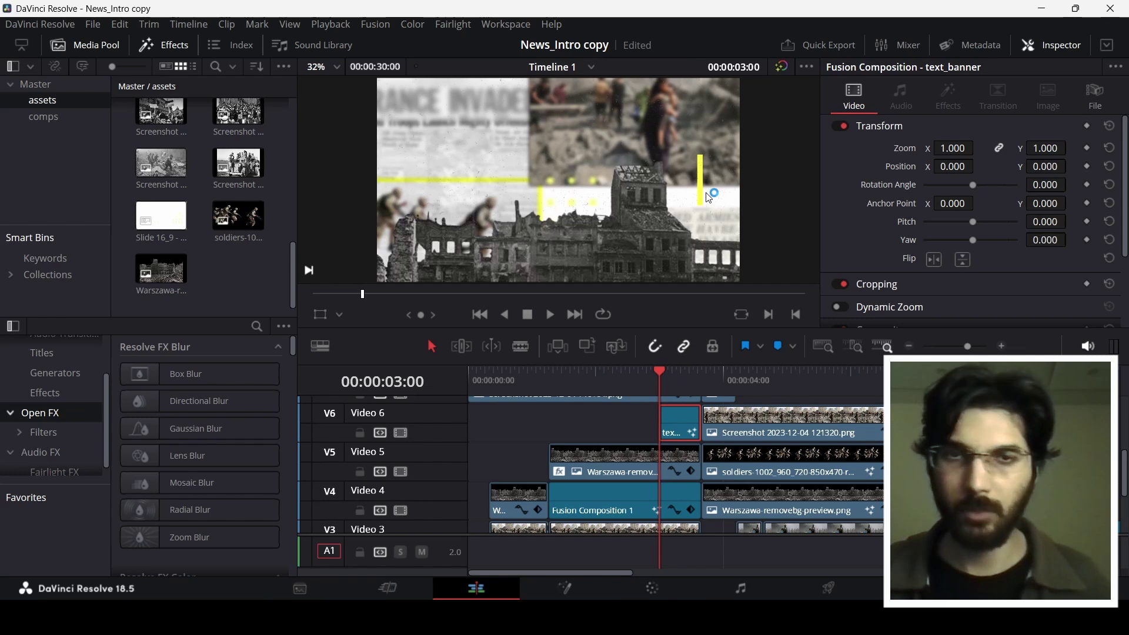
pyautogui.press('space')
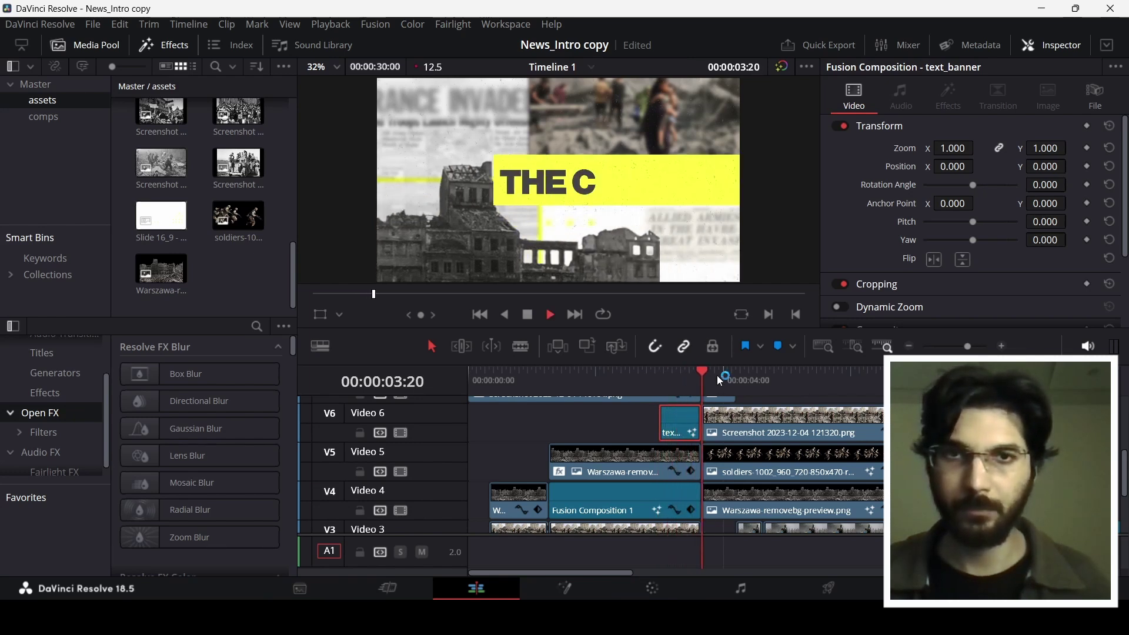
pyautogui.press('space')
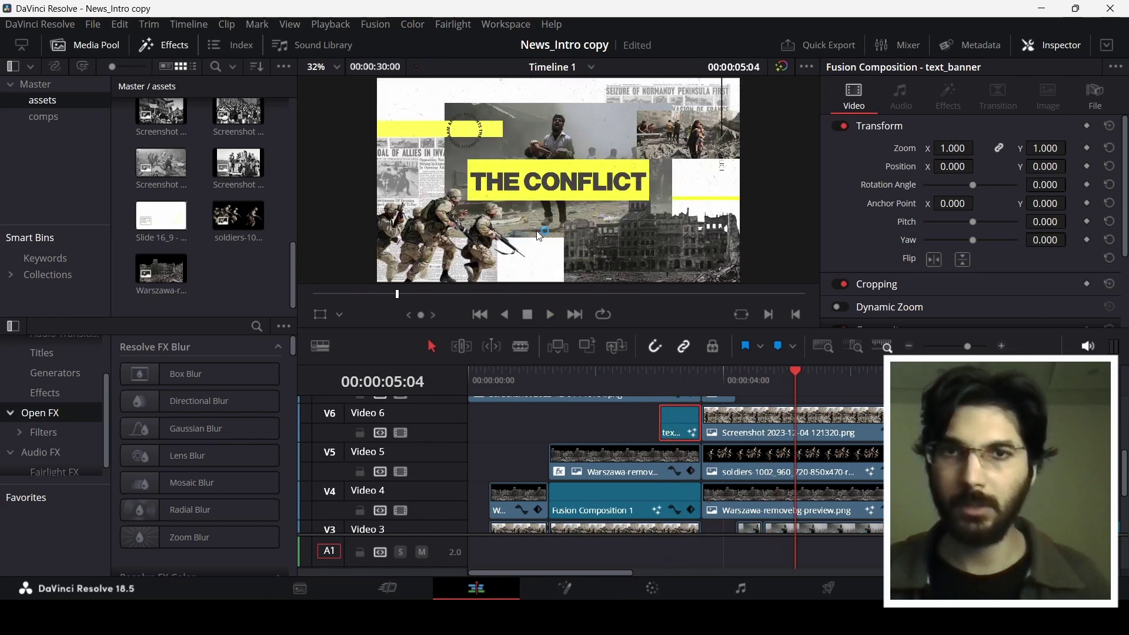
pyautogui.click(667, 374)
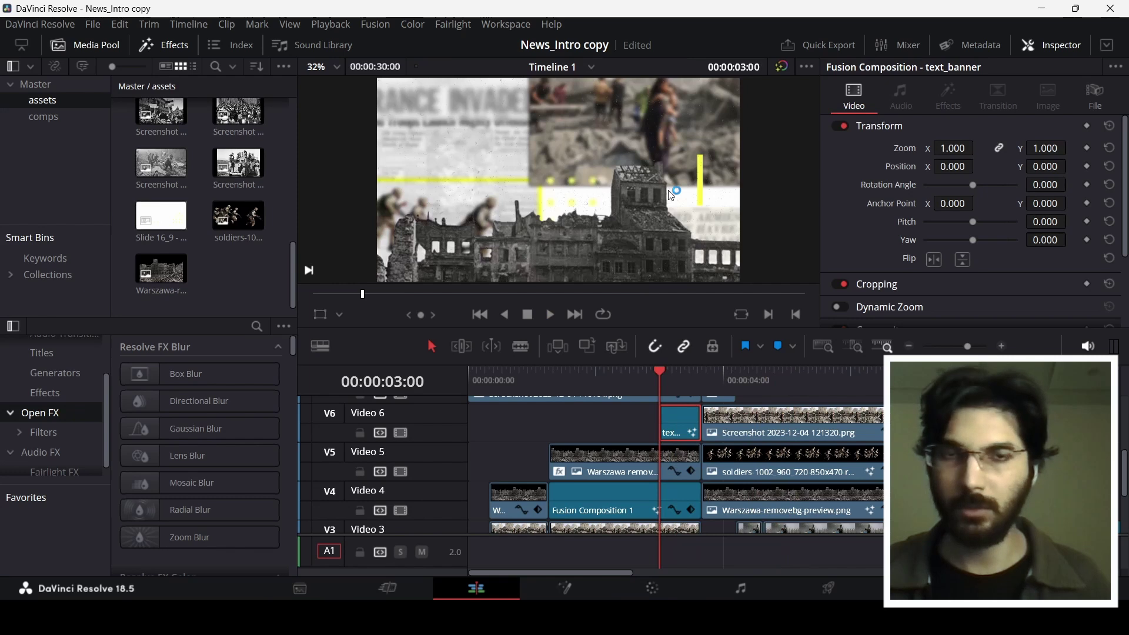
pyautogui.press('space')
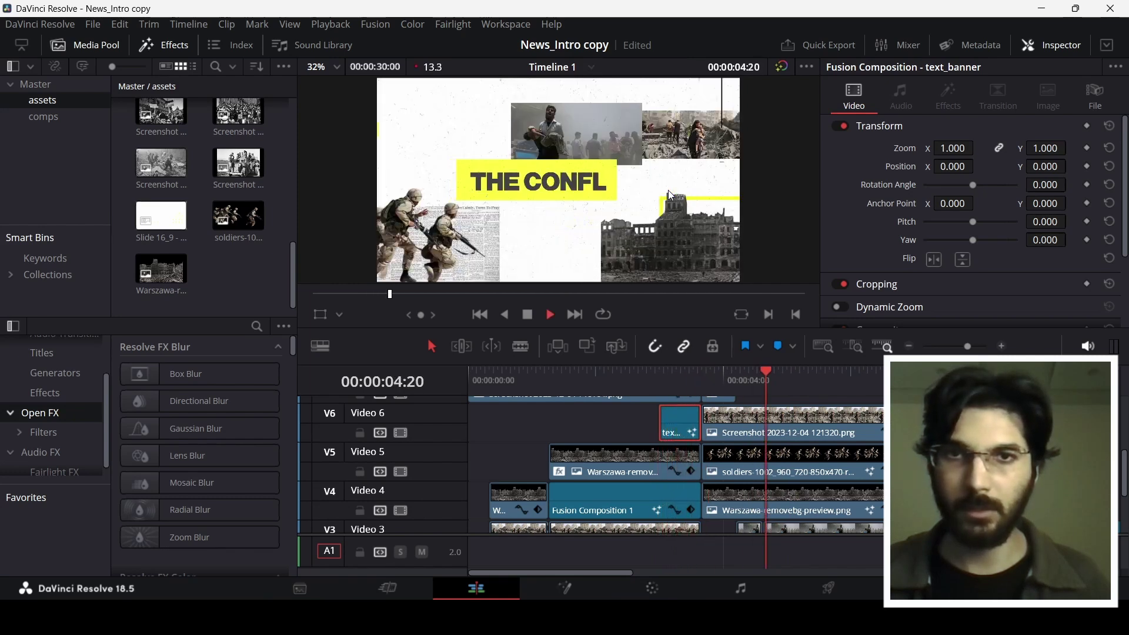
pyautogui.press('space')
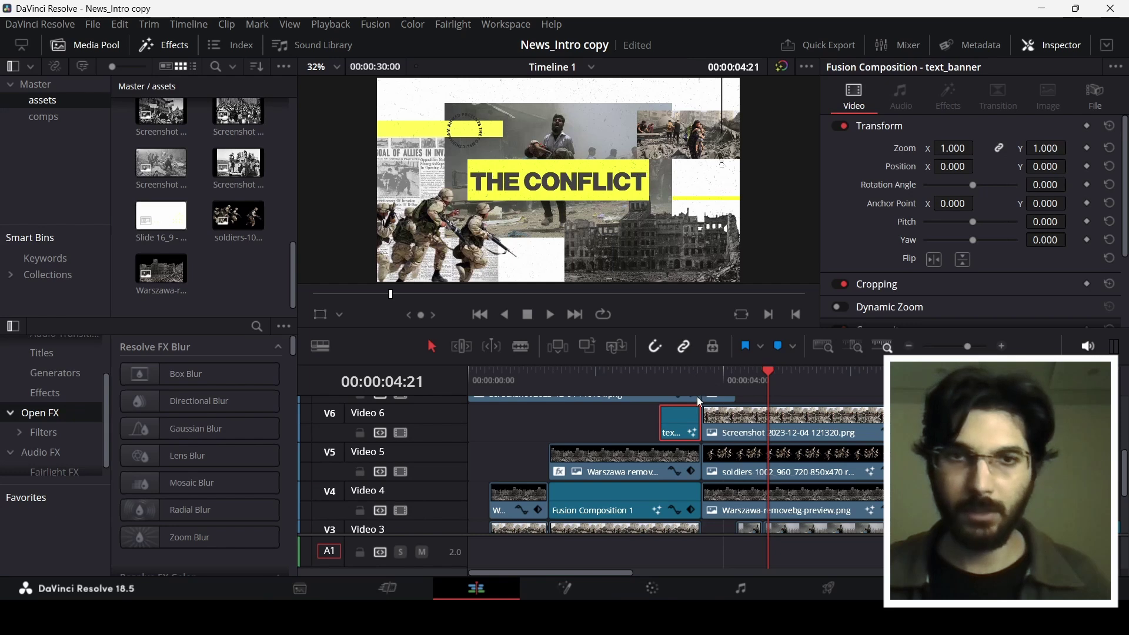
# Open the text_full composition from Video 9 in the Fusion page.
pyautogui.scroll(5, 722, 433)
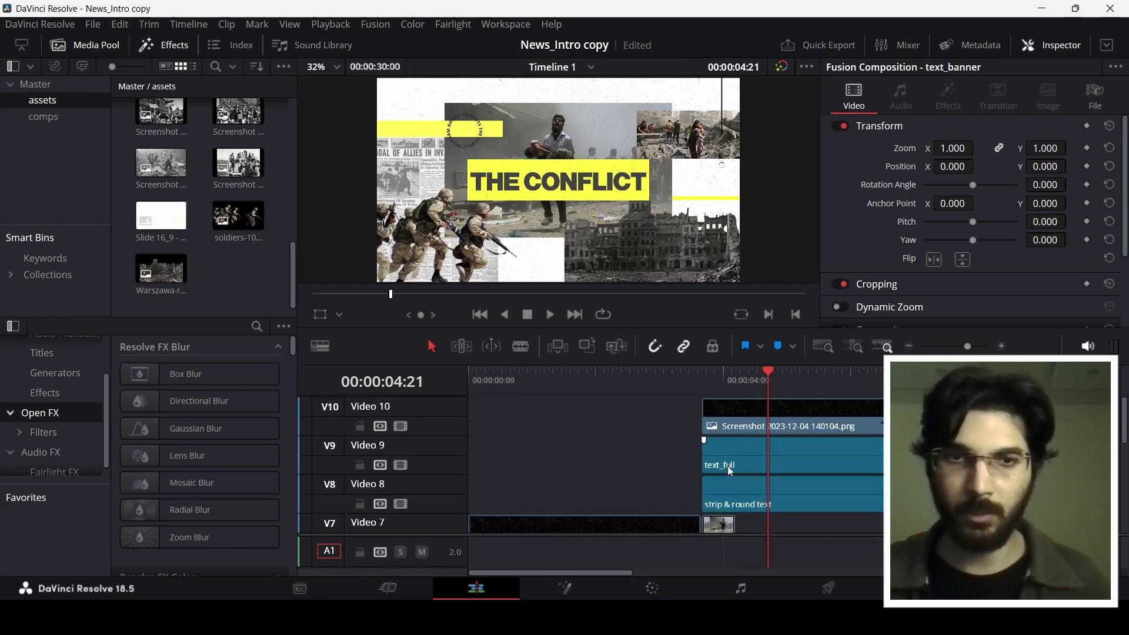
pyautogui.scroll(-2, 729, 467)
pyautogui.click(735, 431)
pyautogui.rightClick(735, 432)
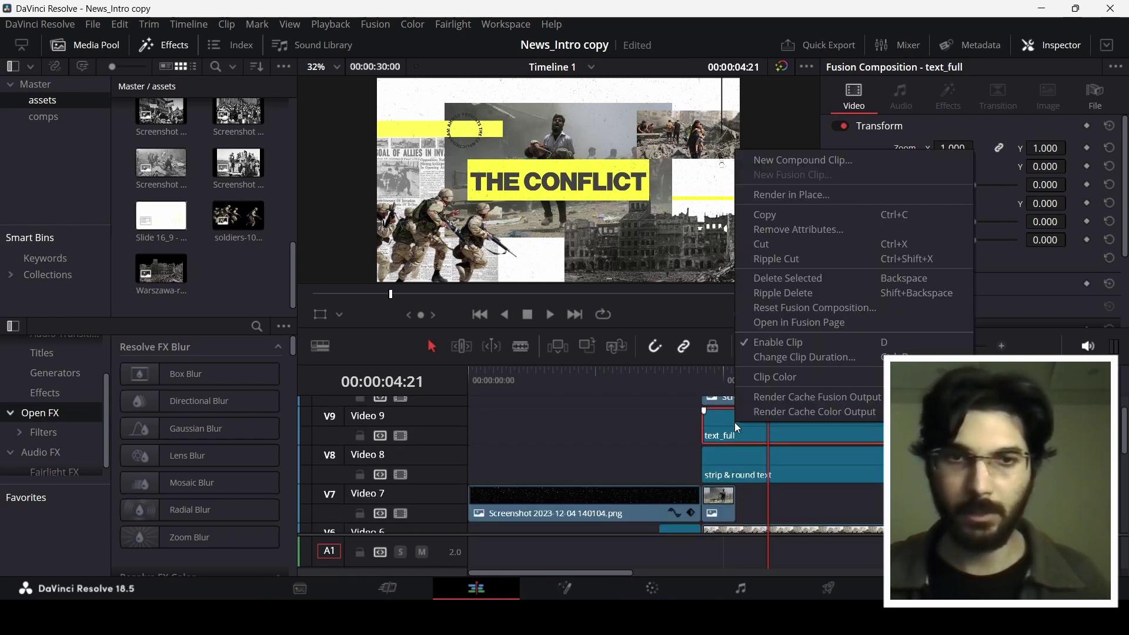
pyautogui.click(770, 326)
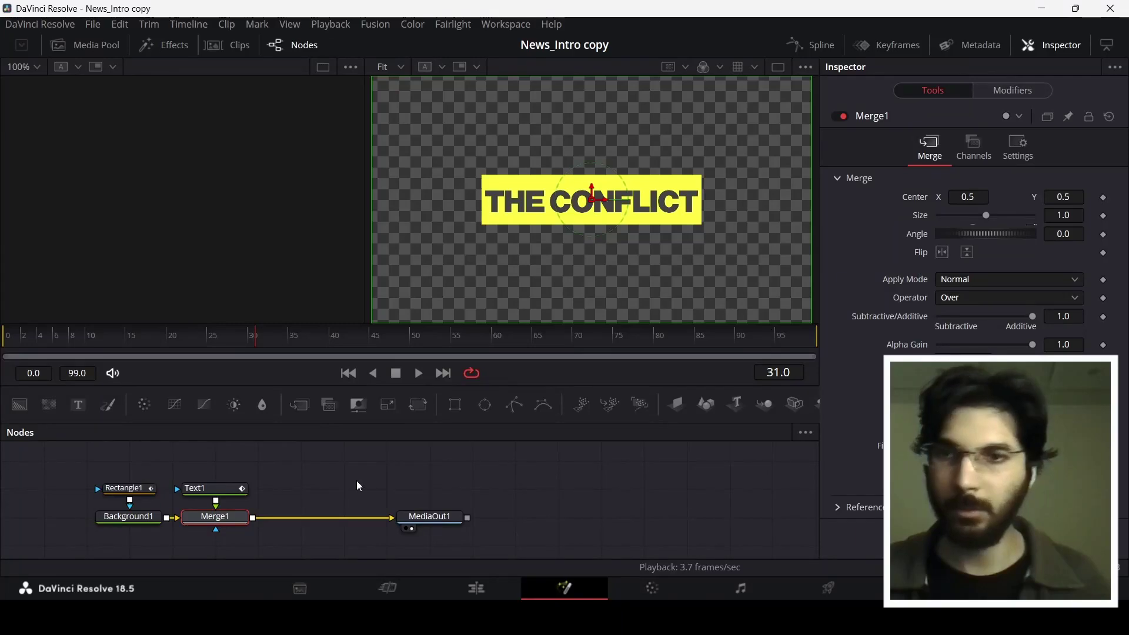
# Examine the text_full animation between frames 0 and 10, inspecting its Text1 and Rectangle1 nodes.
pyautogui.moveTo(111, 345); pyautogui.dragTo(20, 353)
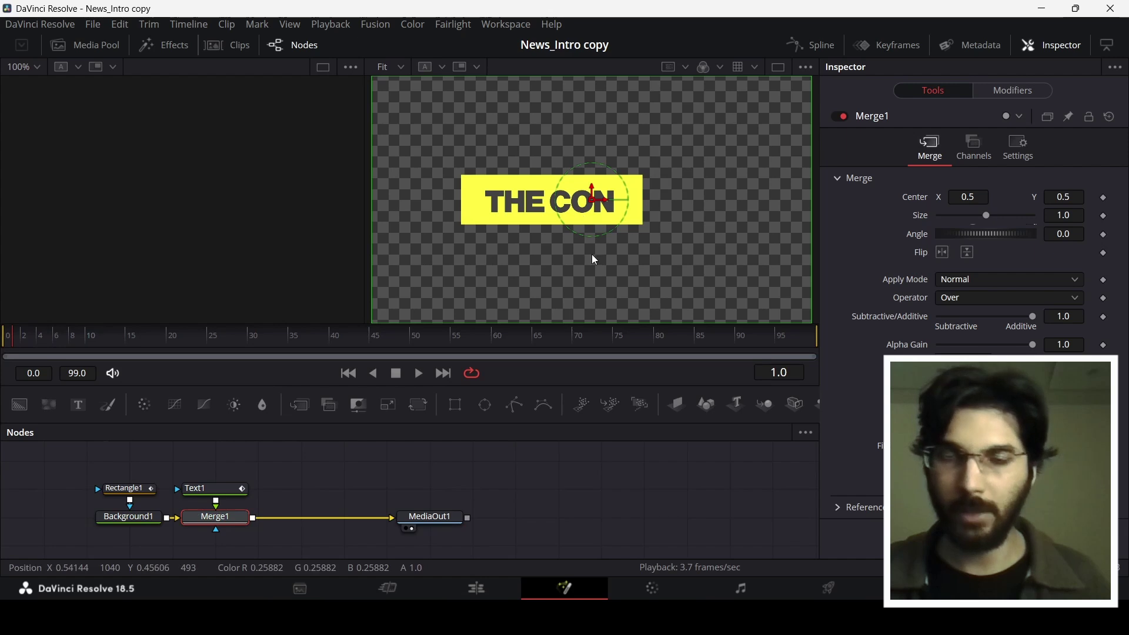
pyautogui.click(239, 495)
pyautogui.moveTo(97, 356)
pyautogui.mouseDown()
pyautogui.moveTo(66, 351)
pyautogui.moveTo(83, 347)
pyautogui.mouseUp()
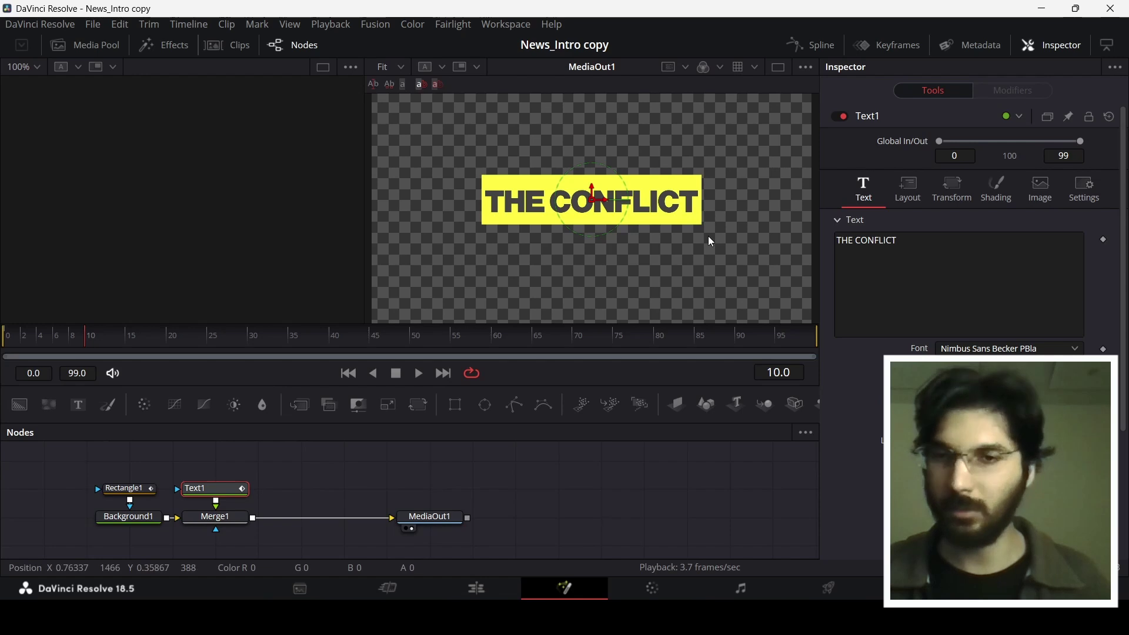
pyautogui.click(125, 488)
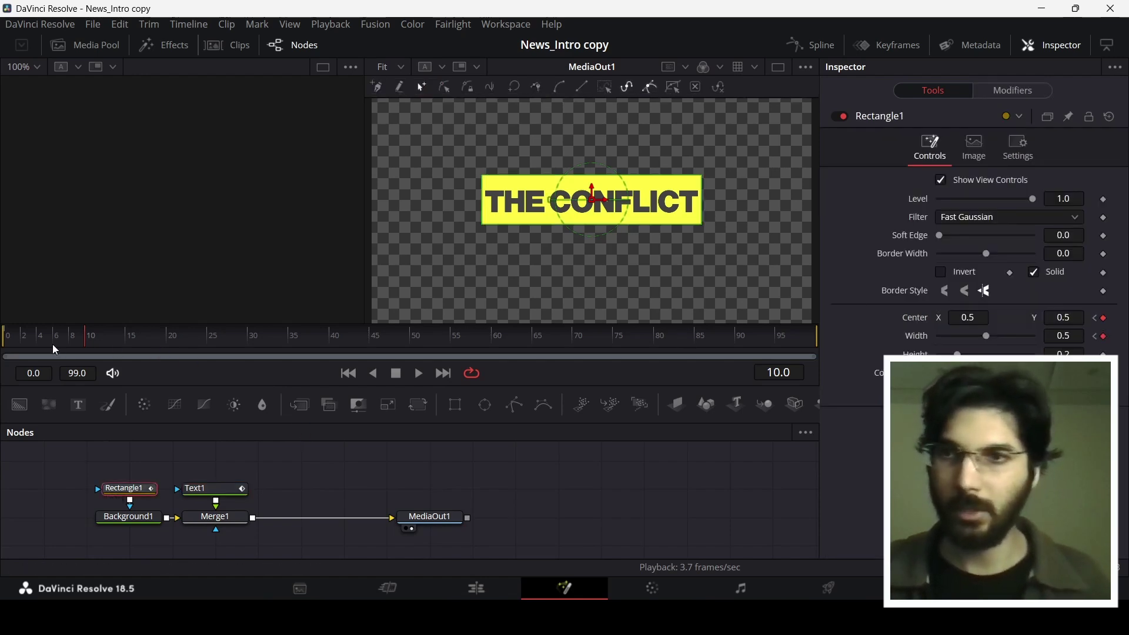
pyautogui.click(3, 350)
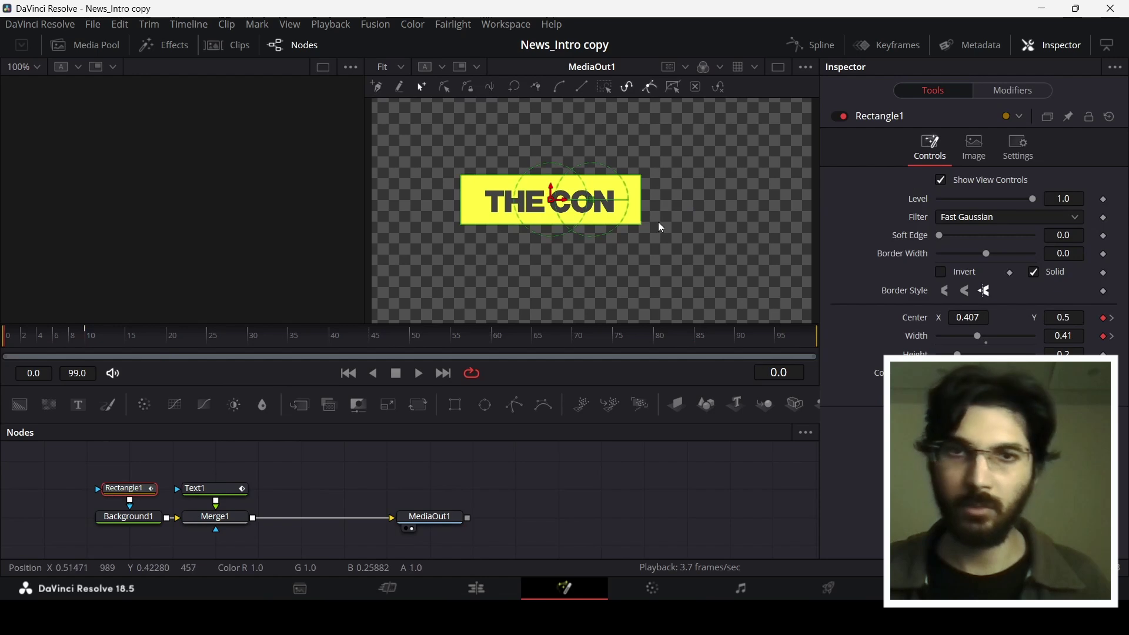
# Return to the Edit page and preview how the text banner continues across the cut at 00:00:03:20.
pyautogui.click(511, 592)
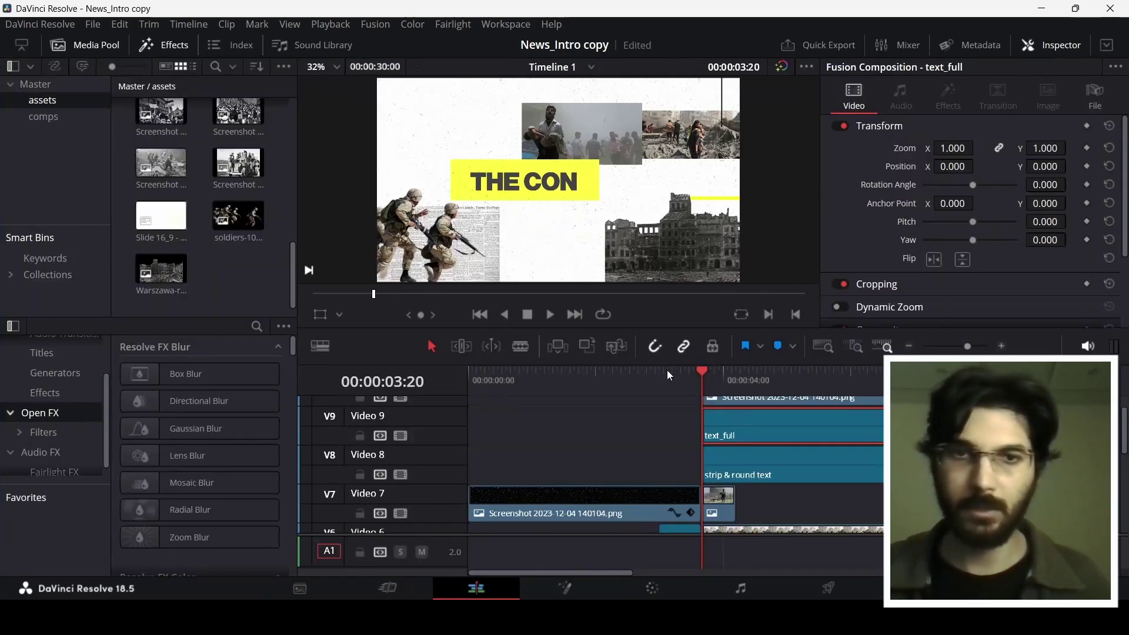
pyautogui.press('space')
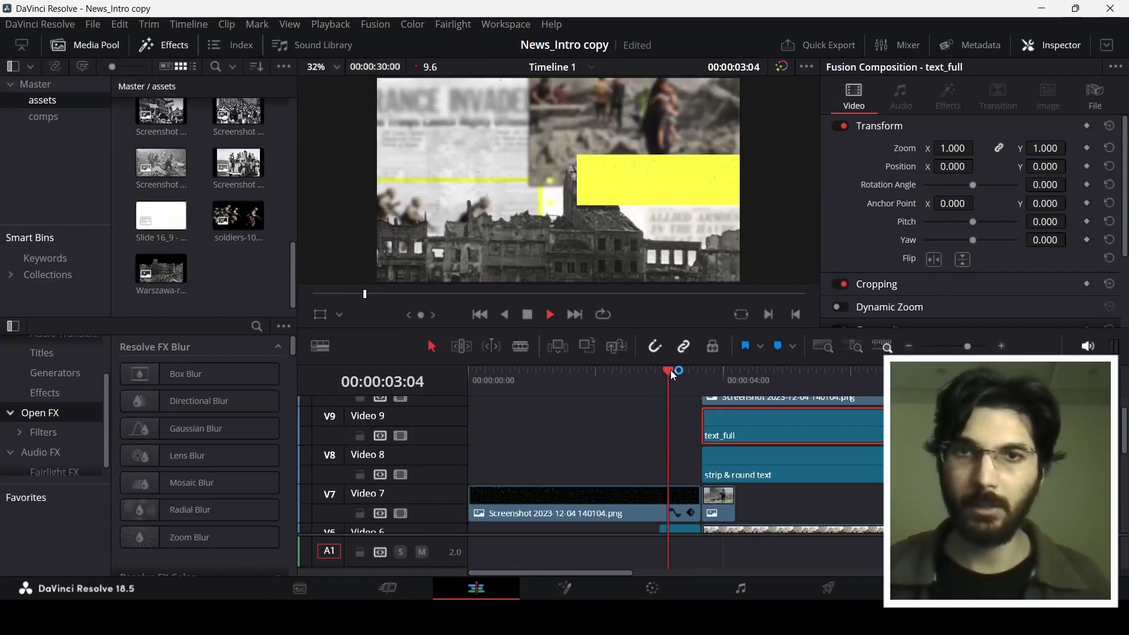
pyautogui.press('space')
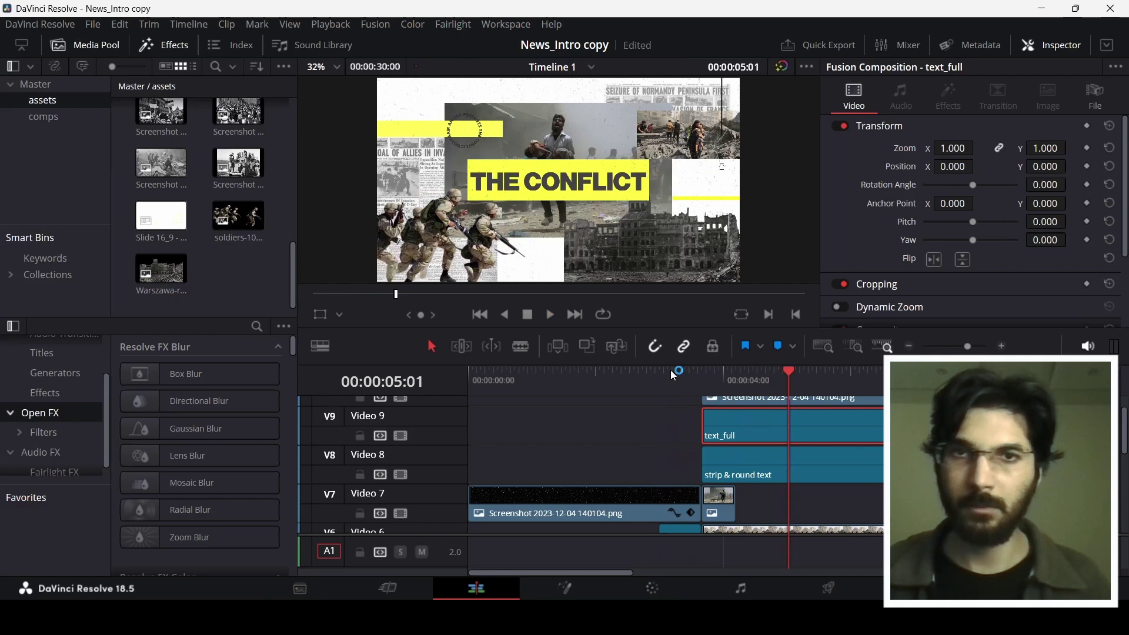
# Show the lower video tracks and preview the second scene from its start to 00:00:04:02.
pyautogui.scroll(-2, 774, 453)
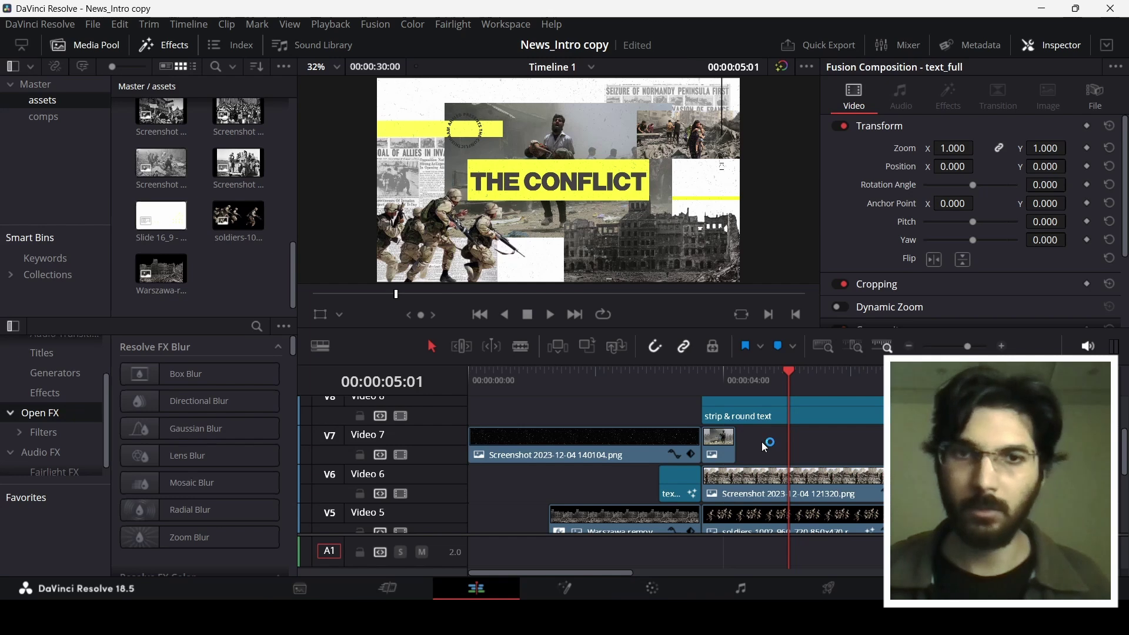
pyautogui.scroll(-3, 786, 481)
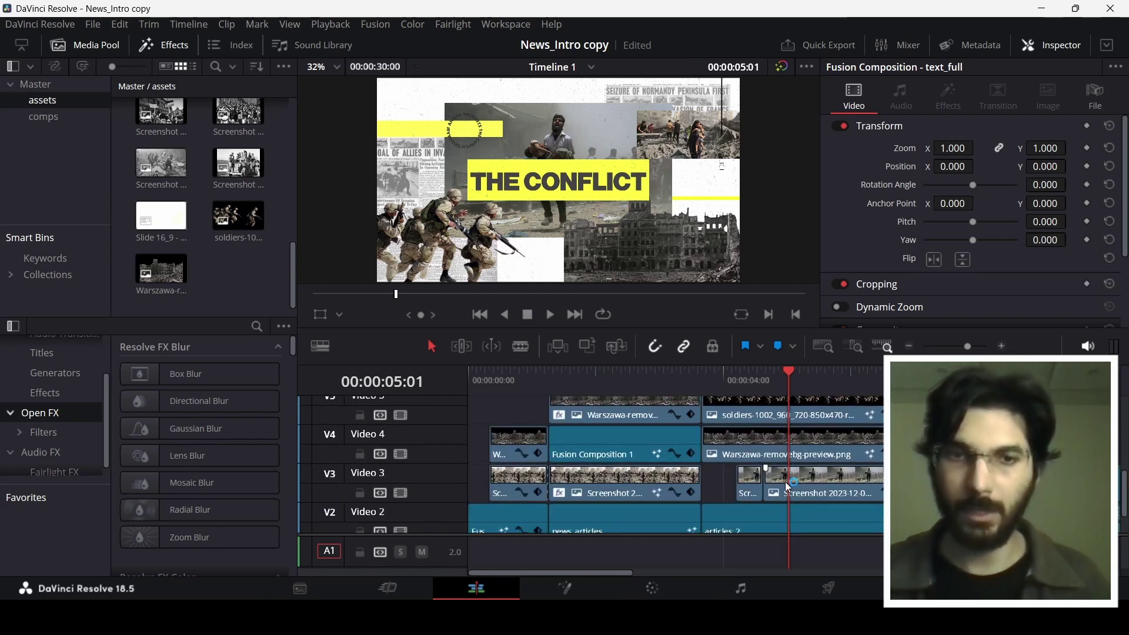
pyautogui.scroll(-1, 712, 400)
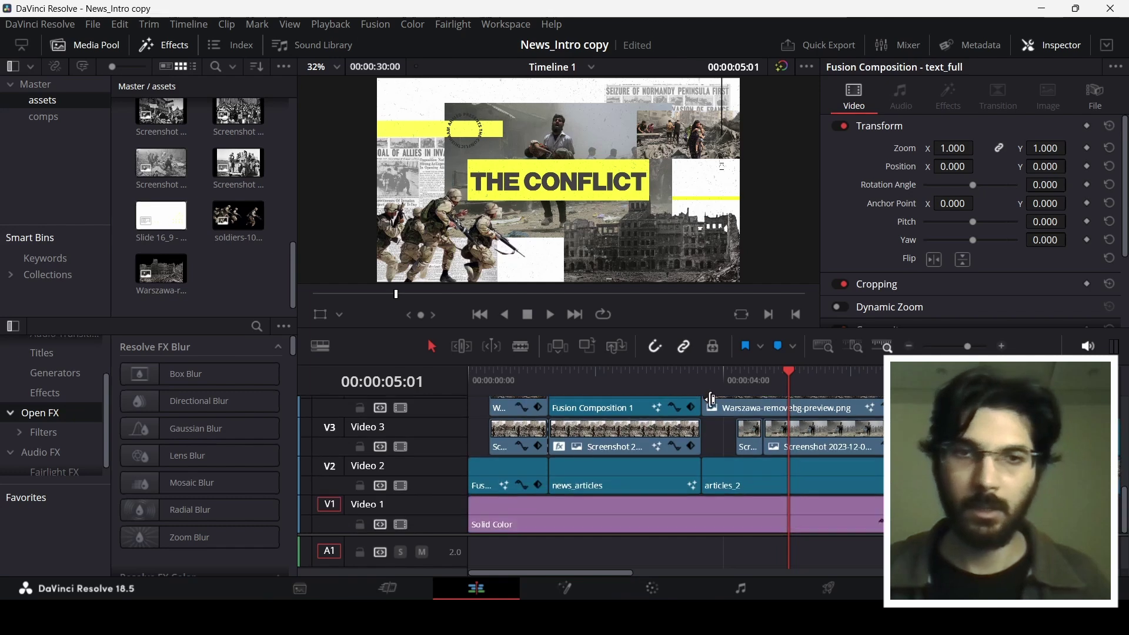
pyautogui.click(702, 375)
pyautogui.press('space')
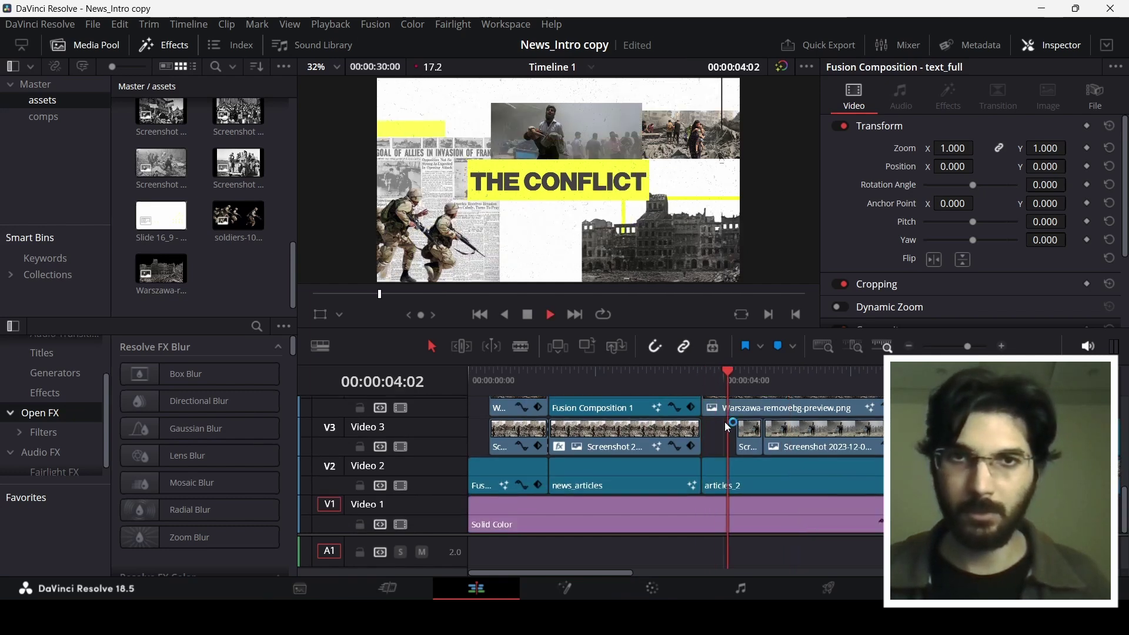
pyautogui.press('space')
# Open the articles_2 composition from Video 2 in the Fusion page.
pyautogui.click(758, 479)
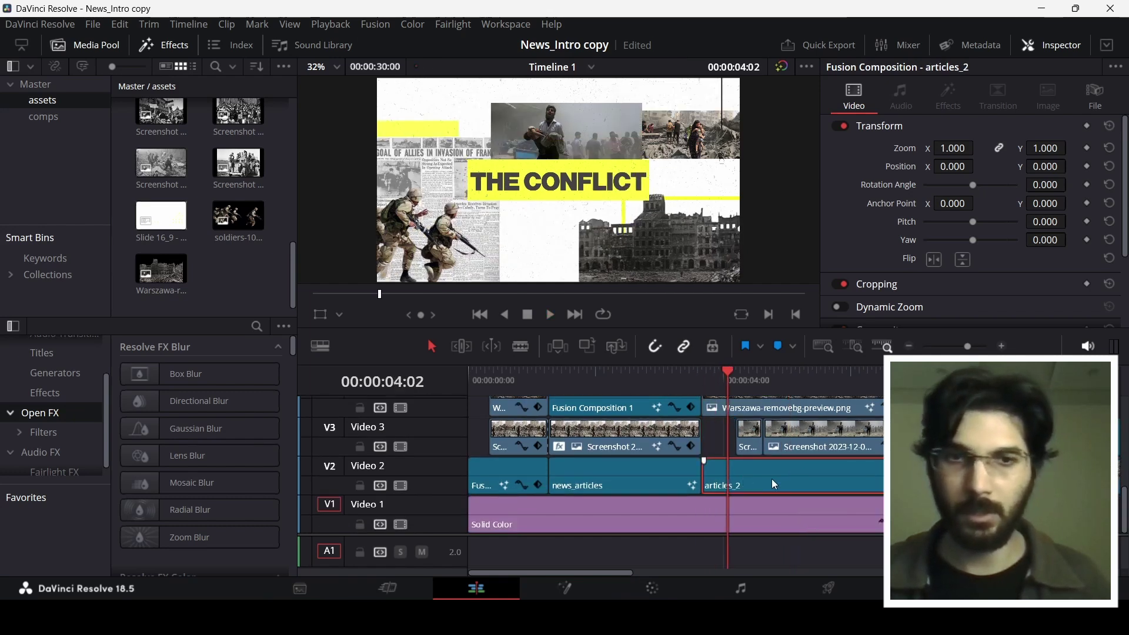
pyautogui.rightClick(739, 469)
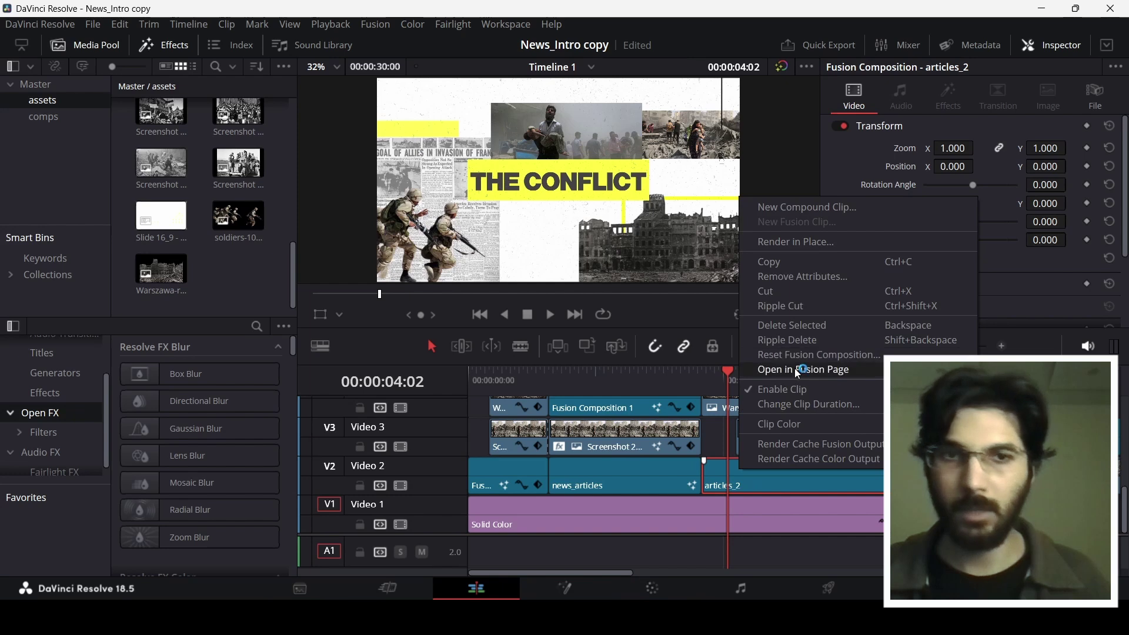
pyautogui.click(795, 368)
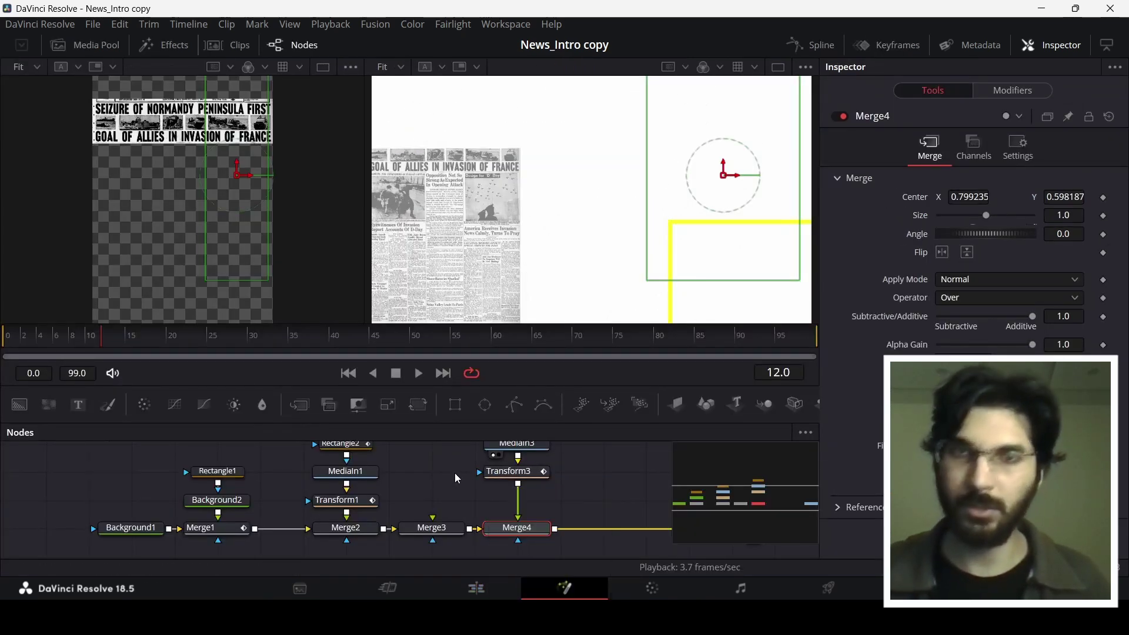
# Examine the articles_2 yellow frame through its Rectangle1, Background2 and Merge1 nodes, scrubbing Merge1's Center animation to frame 11.
pyautogui.moveTo(23, 336); pyautogui.dragTo(227, 332)
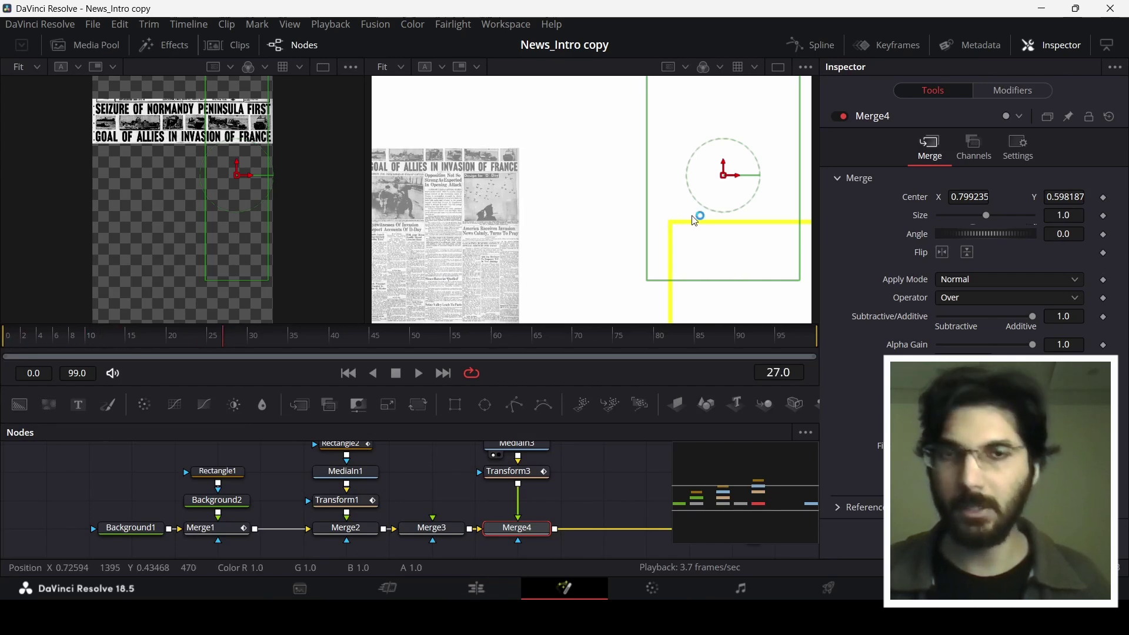
pyautogui.click(217, 477)
pyautogui.click(238, 506)
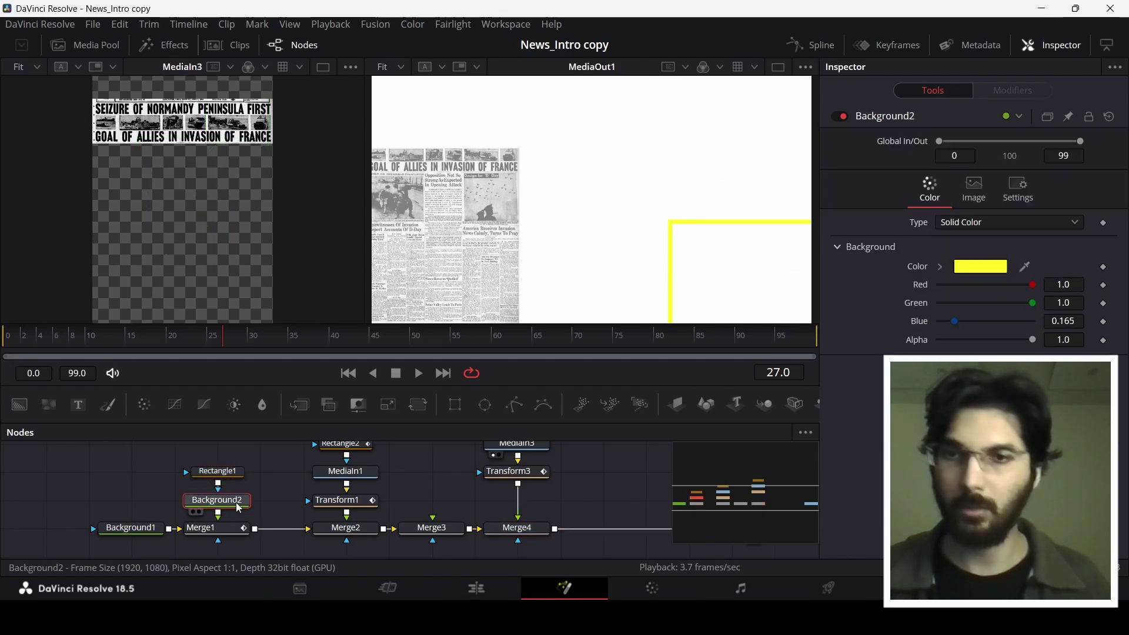
pyautogui.click(213, 528)
pyautogui.moveTo(32, 346); pyautogui.dragTo(94, 344)
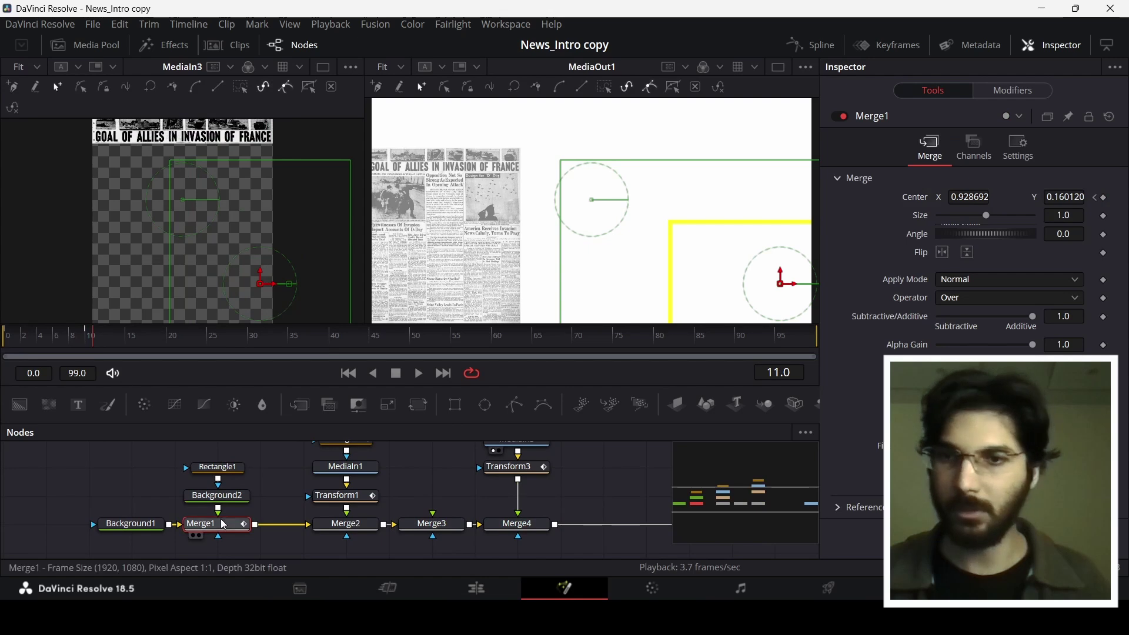
# View MediaIn1 in the first viewer and examine its Rectangle2 mask, scrubbing the Center animation to frame 6.
pyautogui.scroll(3, 294, 520)
pyautogui.click(358, 515)
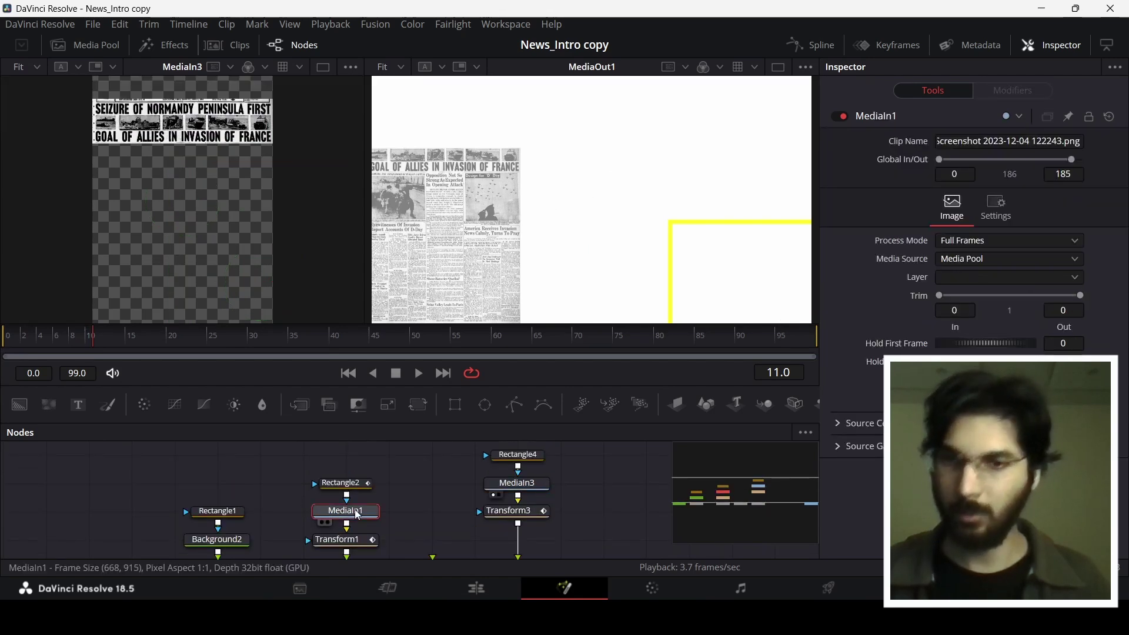
pyautogui.press('1')
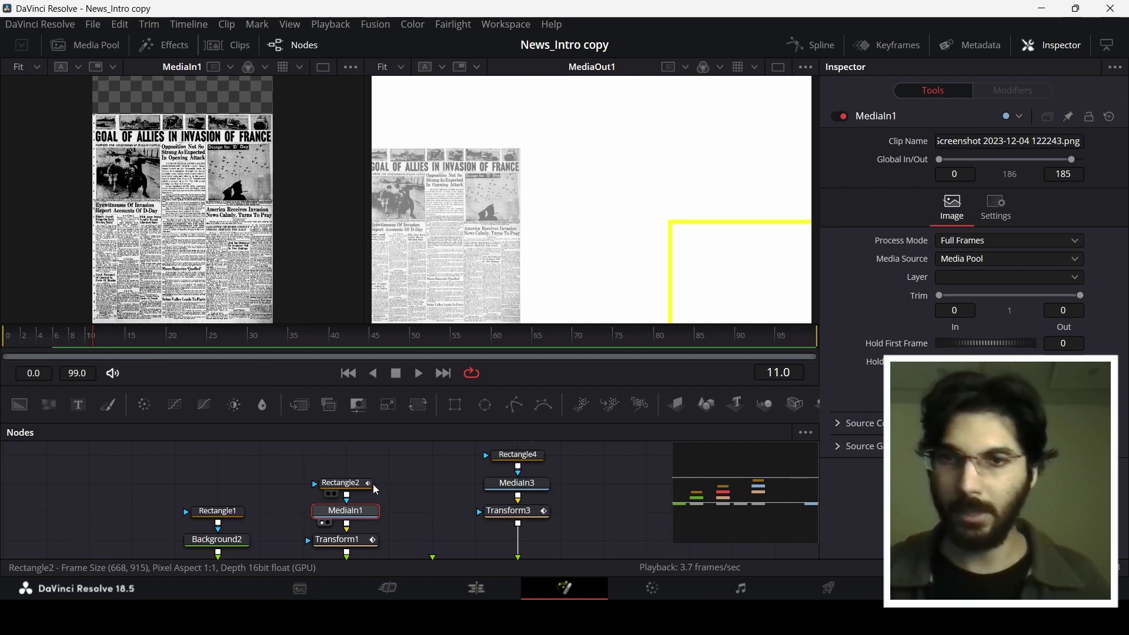
pyautogui.click(344, 483)
pyautogui.moveTo(39, 334)
pyautogui.mouseDown()
pyautogui.moveTo(58, 340)
pyautogui.moveTo(47, 340)
pyautogui.mouseUp()
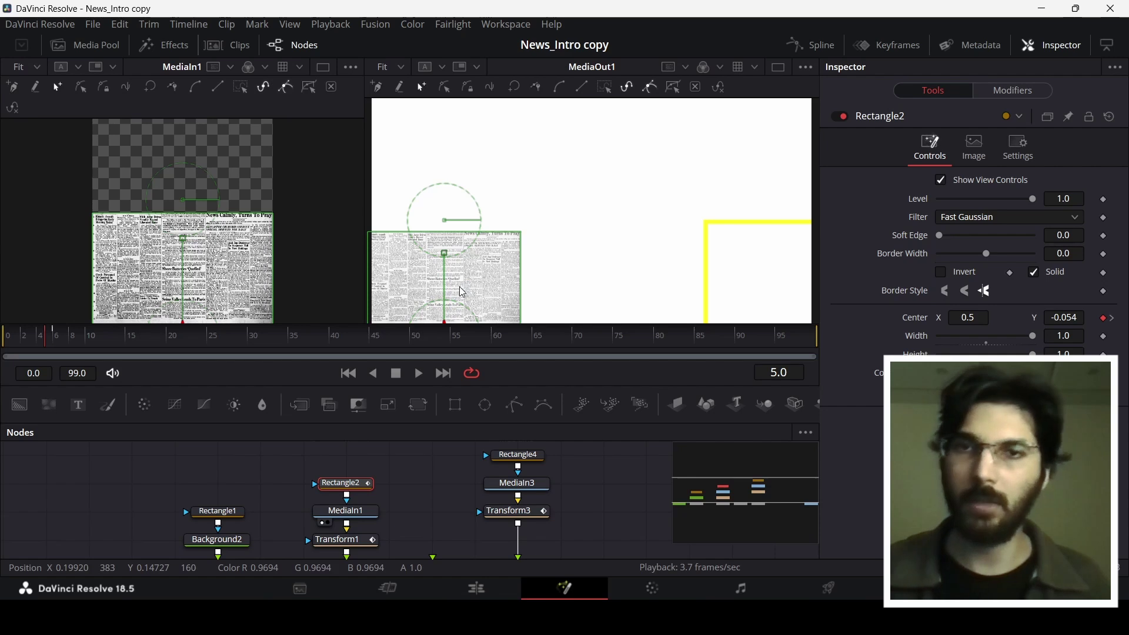
pyautogui.moveTo(57, 351); pyautogui.dragTo(60, 348)
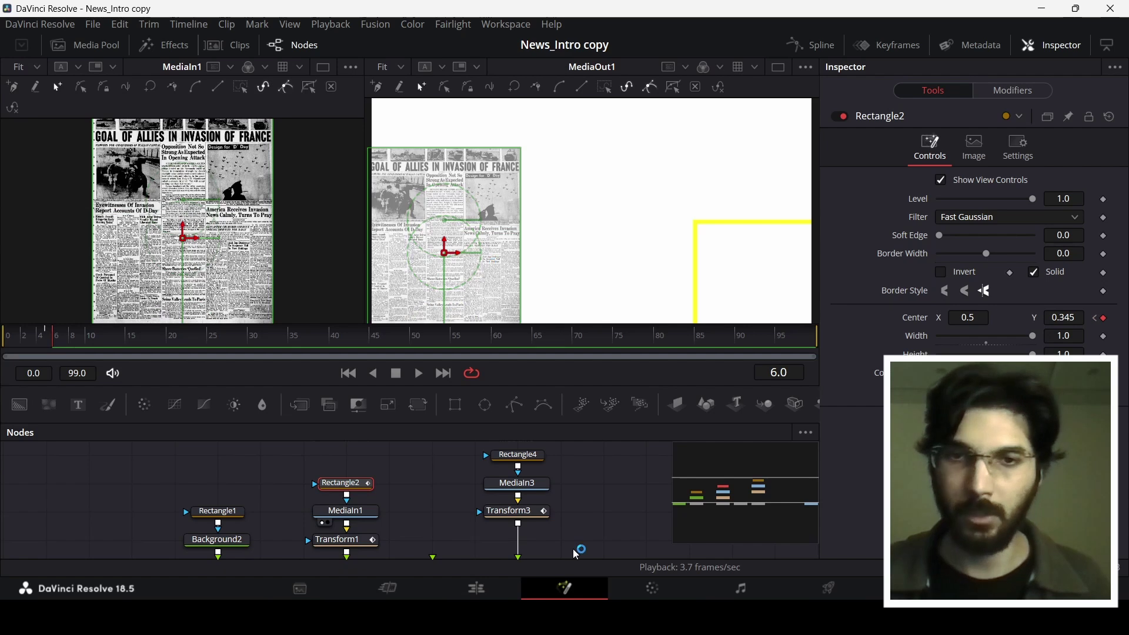
# Check Transform3's Center animation up to frame 32, and Transform1's slow horizontal movement up to frame 50.
pyautogui.click(512, 511)
pyautogui.click(15, 350)
pyautogui.moveTo(14, 351); pyautogui.dragTo(264, 347)
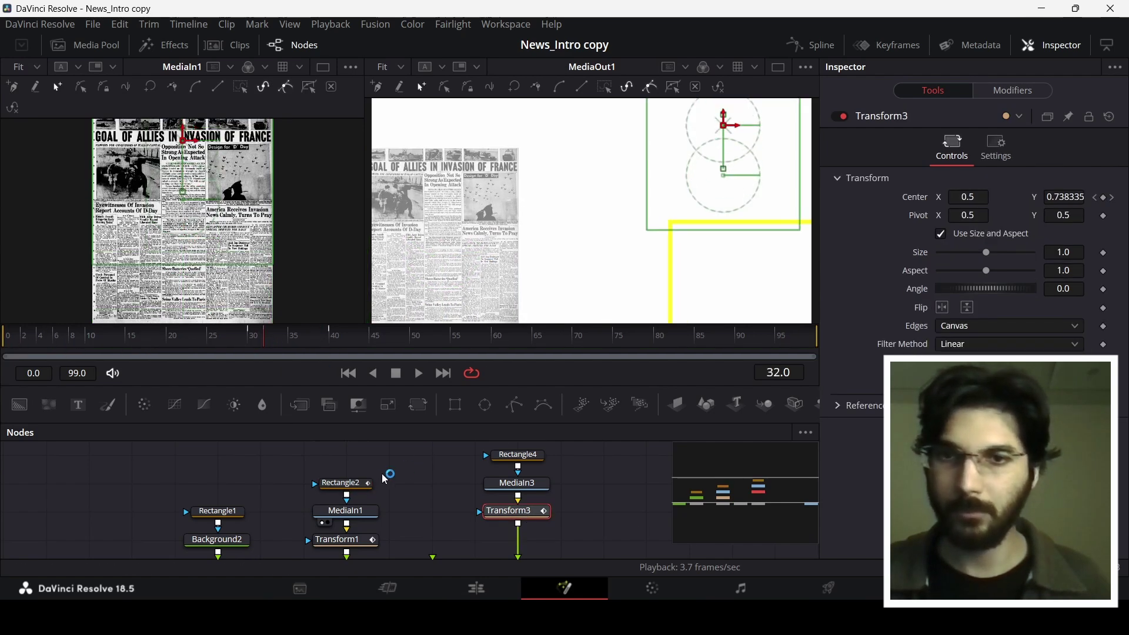
pyautogui.scroll(-1, 351, 529)
pyautogui.click(352, 524)
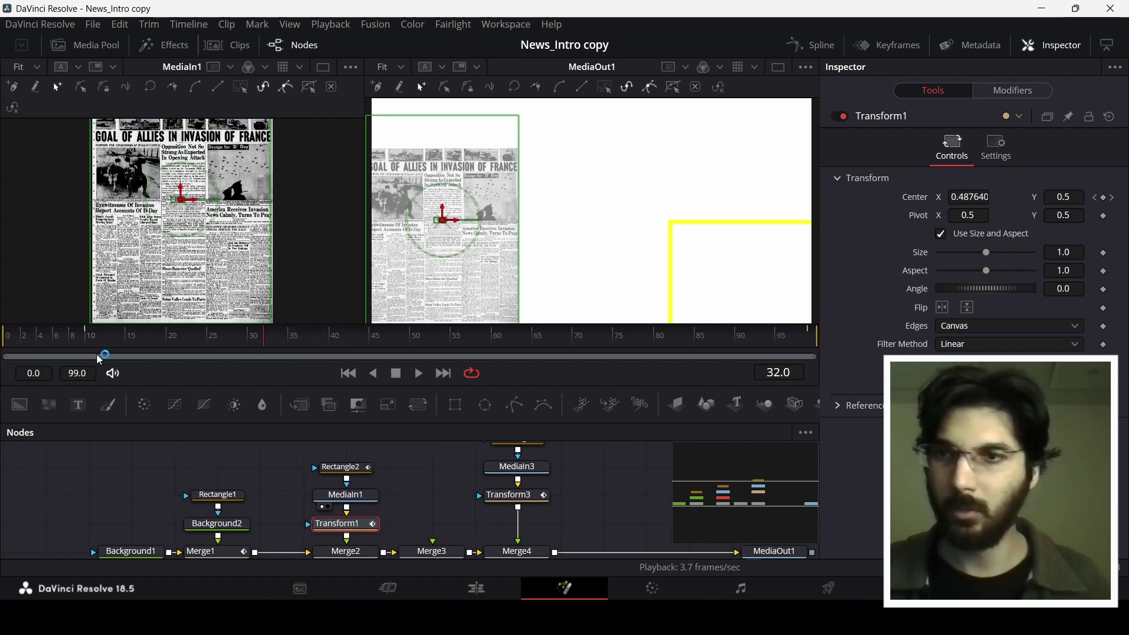
pyautogui.moveTo(83, 346); pyautogui.dragTo(411, 347)
# Examine the Rectangle4 mask and Transform3 animation on the MediaIn3 article, scrubbing to frame 78.
pyautogui.scroll(-1, 591, 512)
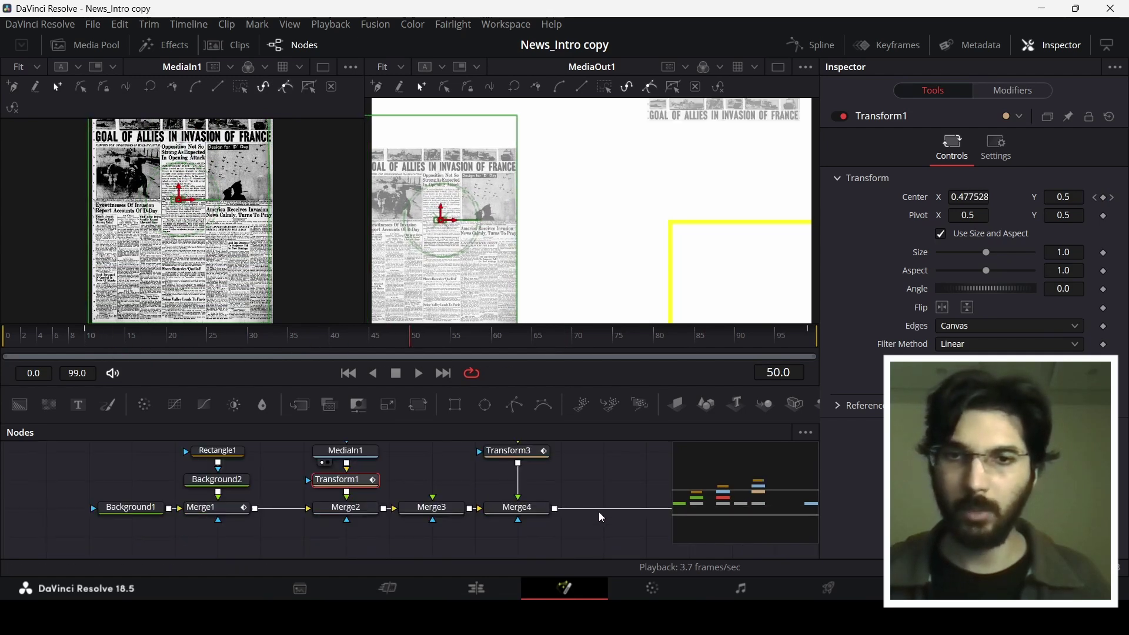
pyautogui.scroll(2, 596, 510)
pyautogui.click(529, 488)
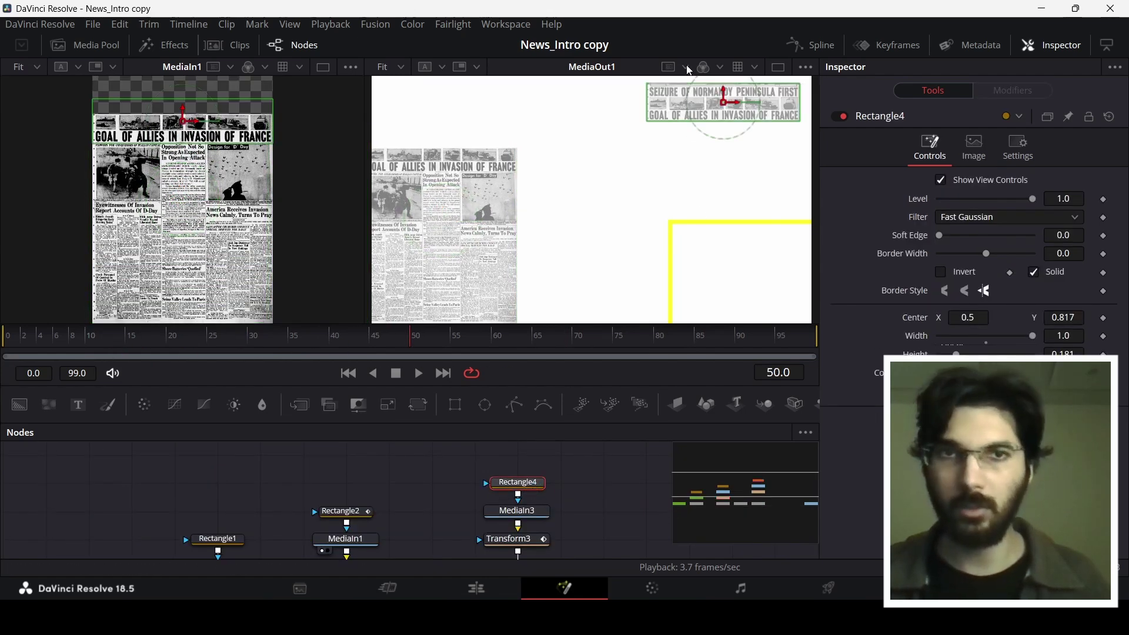
pyautogui.click(512, 539)
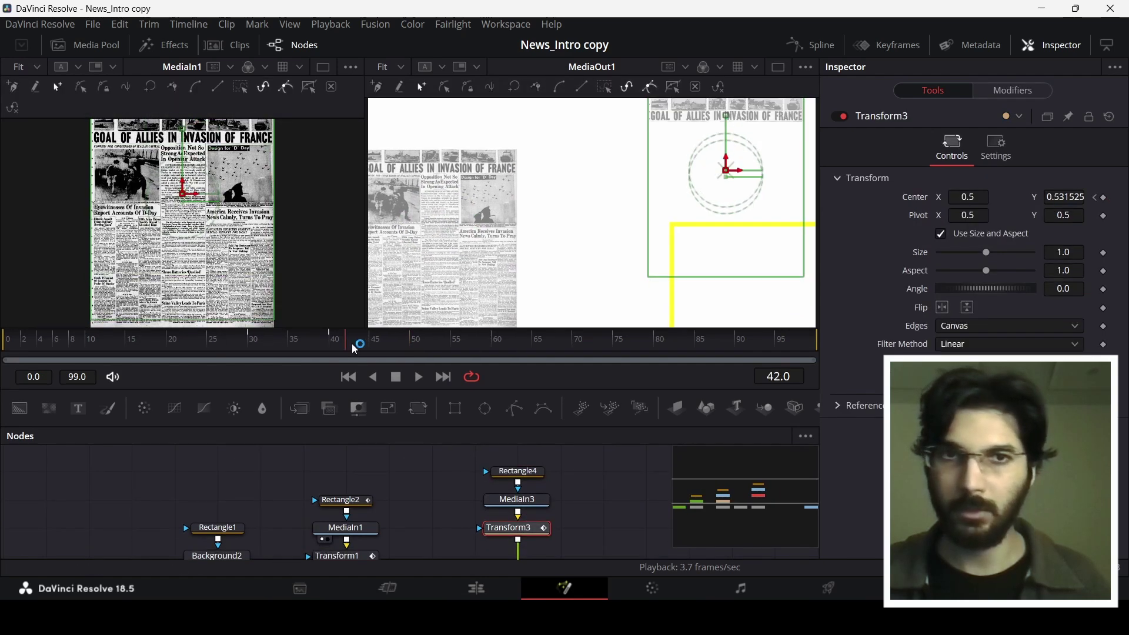
pyautogui.scroll(-3, 598, 487)
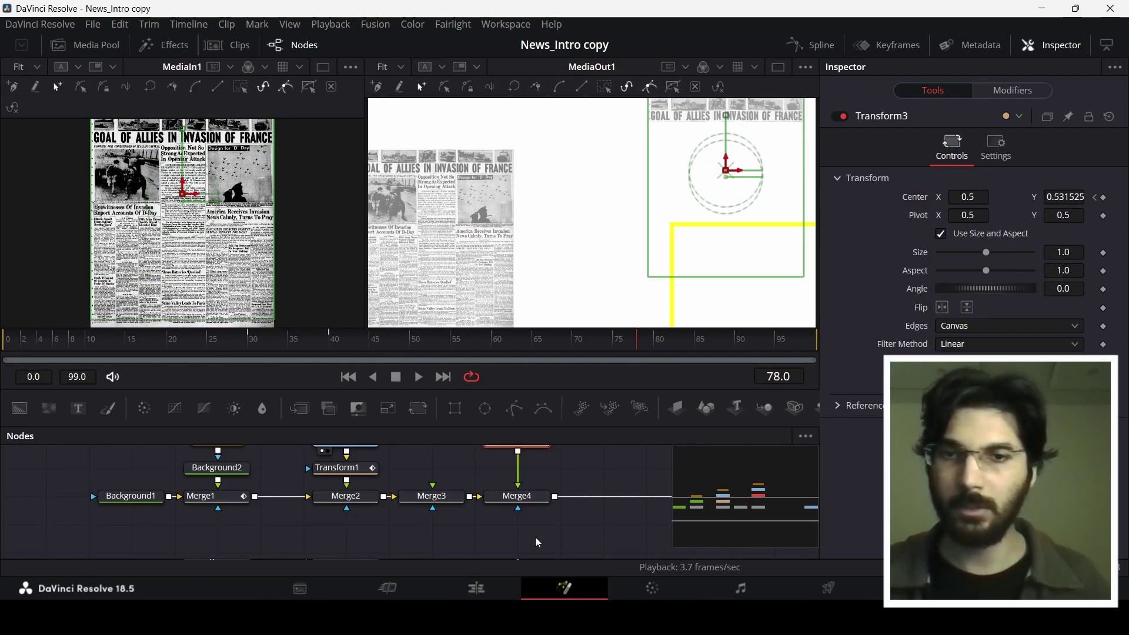
# Return to the Edit page and preview the second scene from 00:00:03:29 to 00:00:05:02.
pyautogui.hotkey('shift', '4')
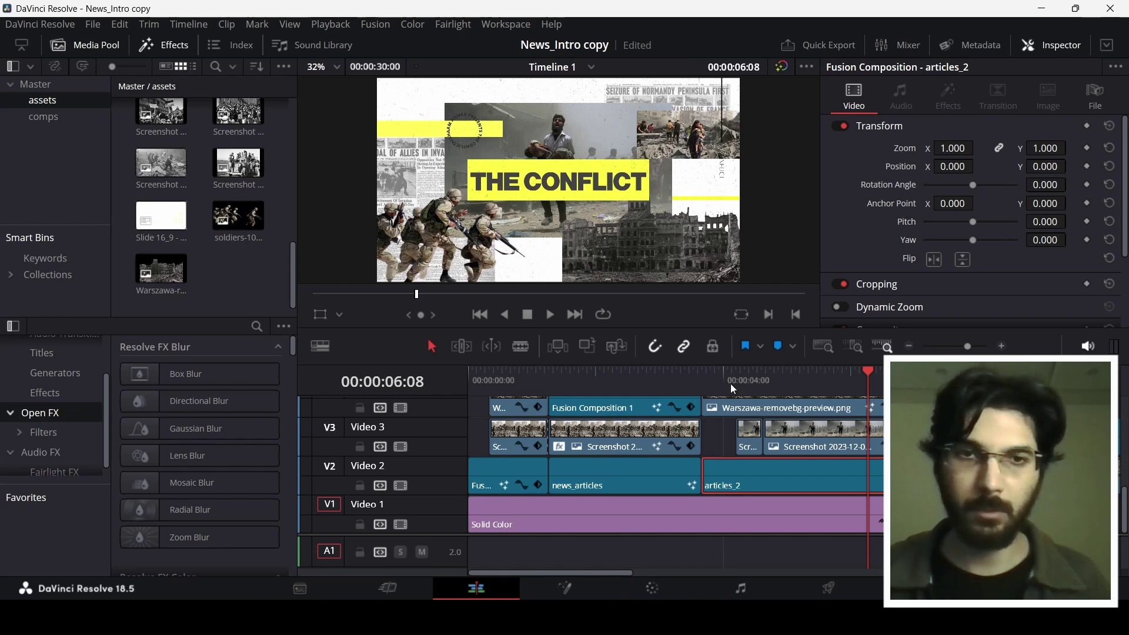
pyautogui.moveTo(732, 385); pyautogui.dragTo(723, 386)
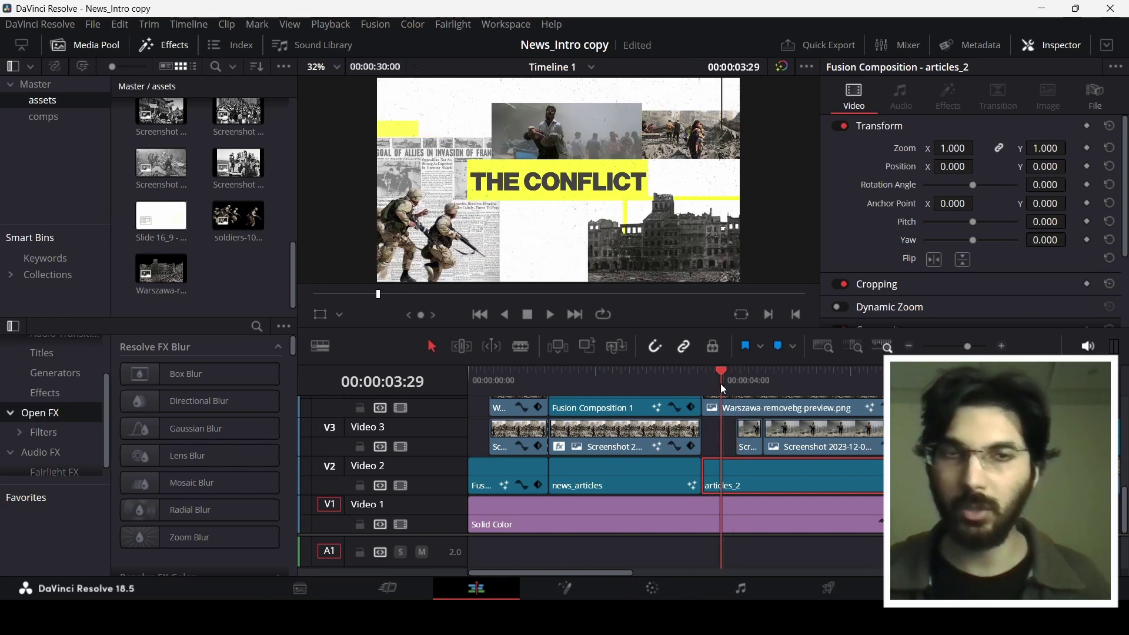
pyautogui.click(714, 383)
pyautogui.press('space')
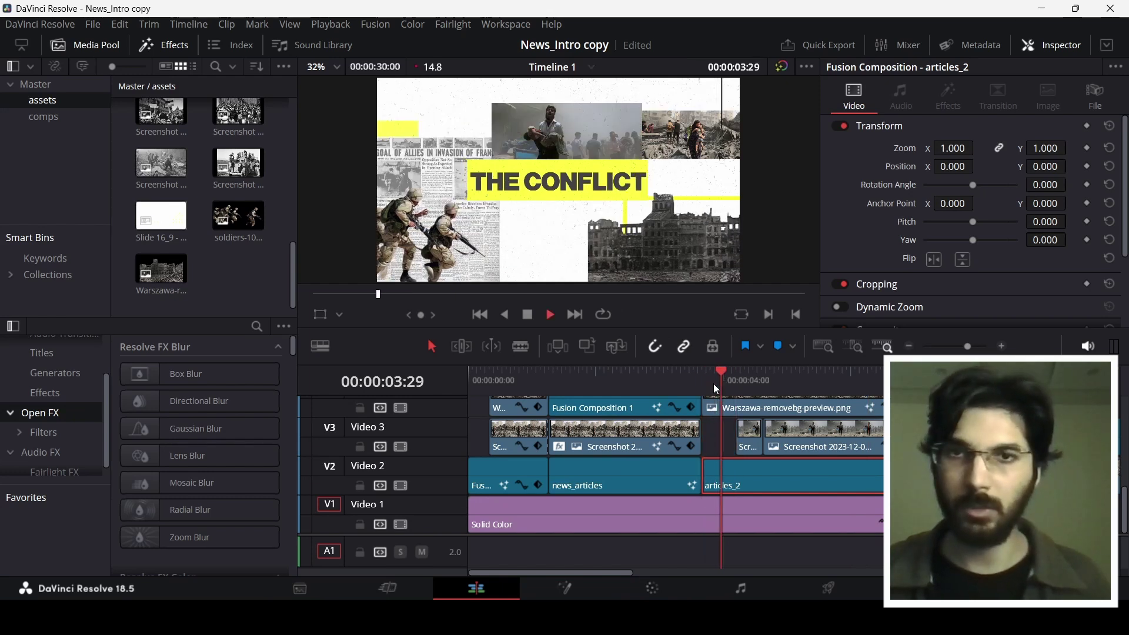
pyautogui.press('space')
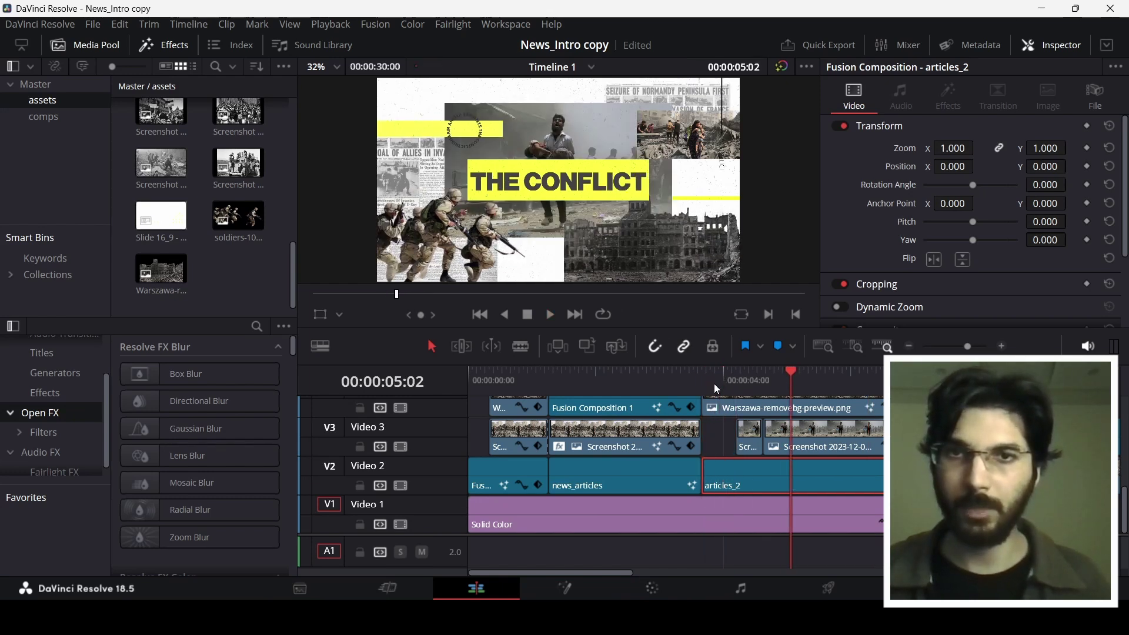
# Review the Transform settings of the screenshot, Warszawa and soldiers clips on Video 3 to Video 5 at 00:00:04:06, playing on to 00:00:04:09.
pyautogui.click(753, 451)
pyautogui.click(748, 377)
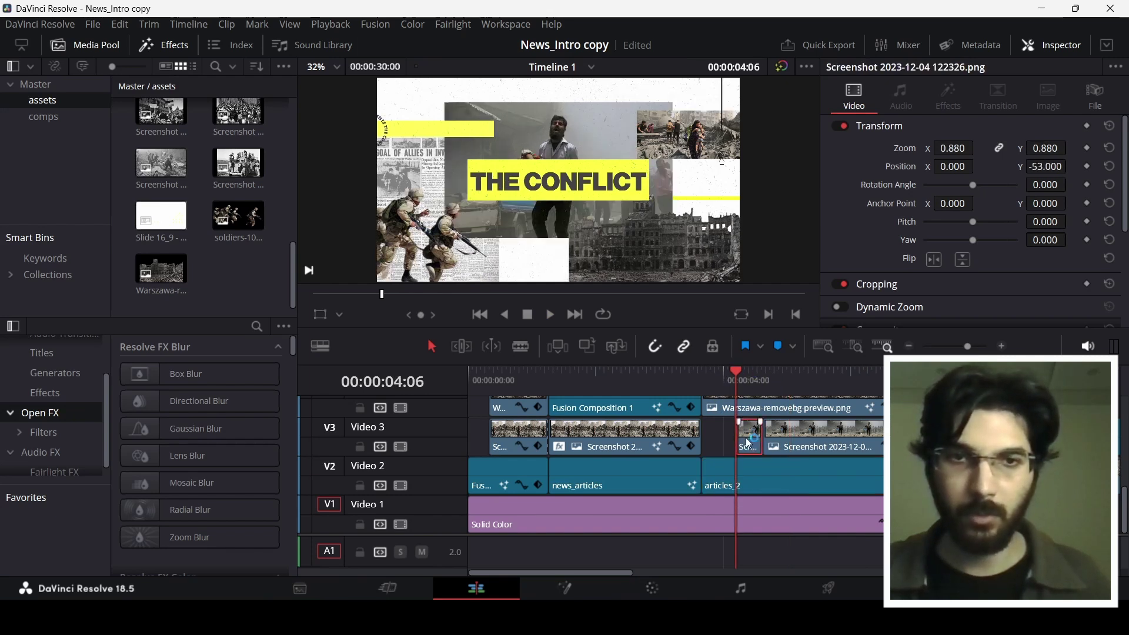
pyautogui.click(743, 415)
pyautogui.scroll(2, 800, 432)
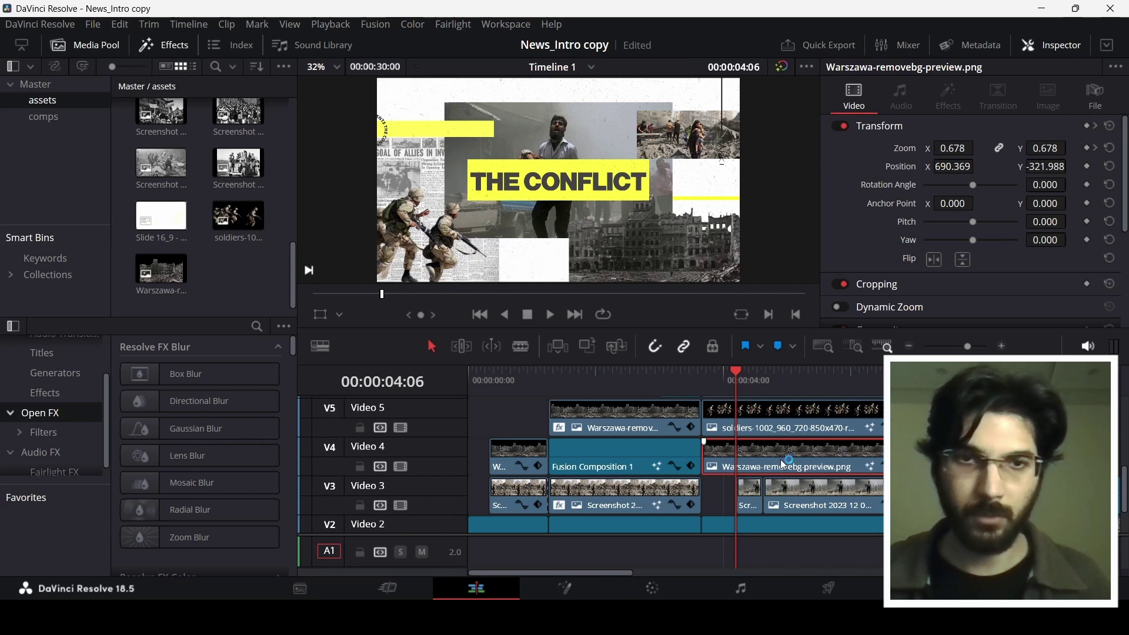
pyautogui.click(768, 424)
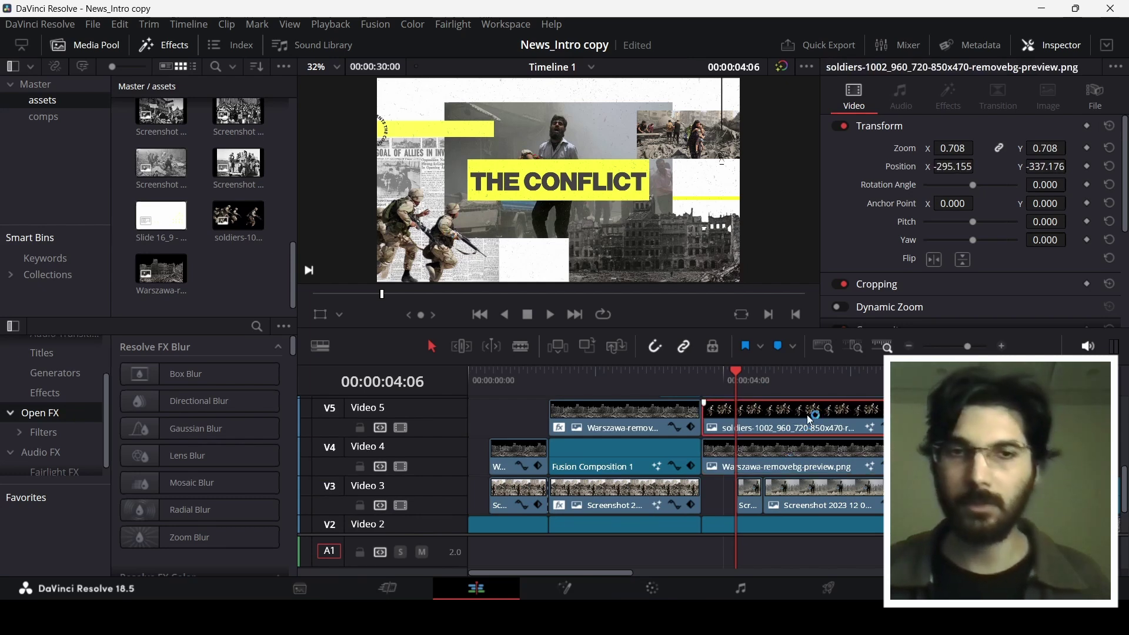
pyautogui.press('space')
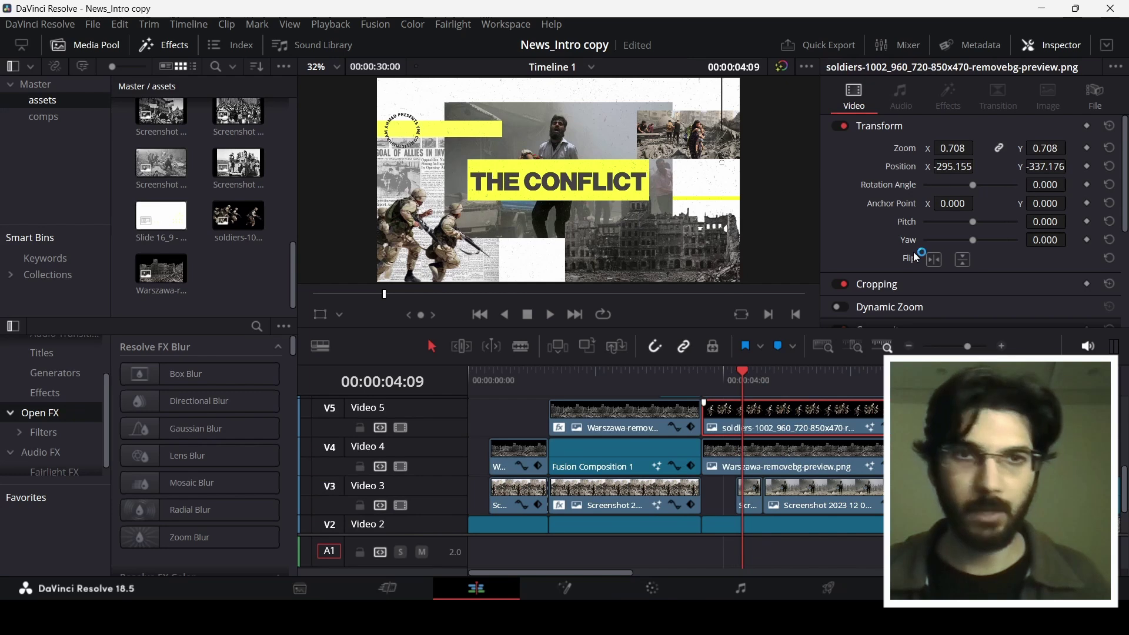
# Open the soldiers clip from Video 5 in the Fusion page and scrub through its Transform1 Center animation.
pyautogui.rightClick(769, 417)
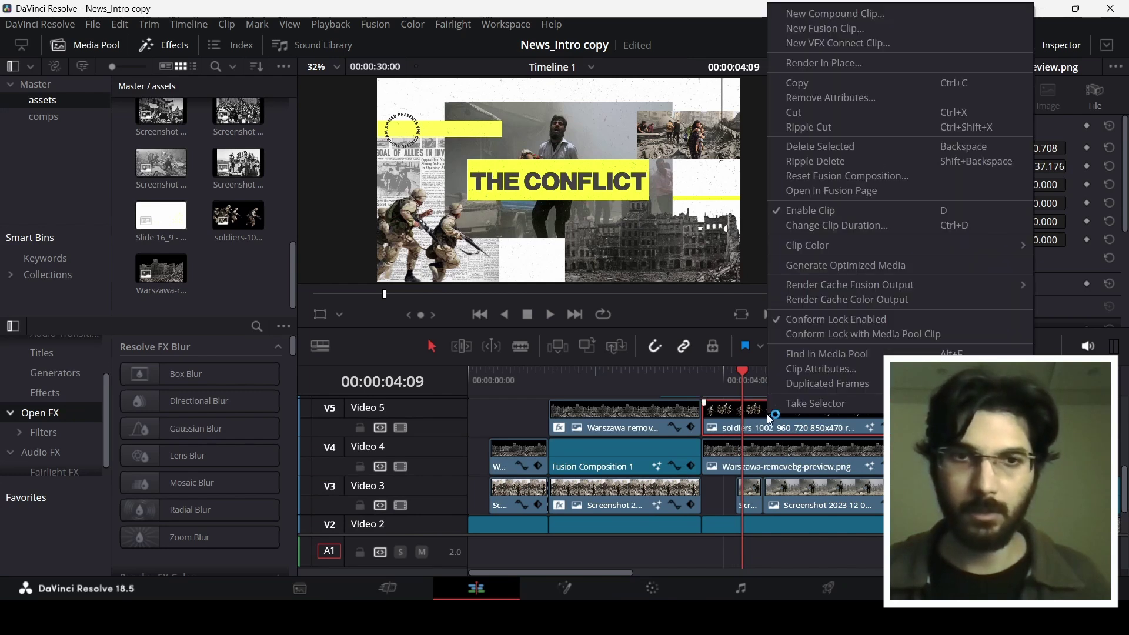
pyautogui.click(813, 189)
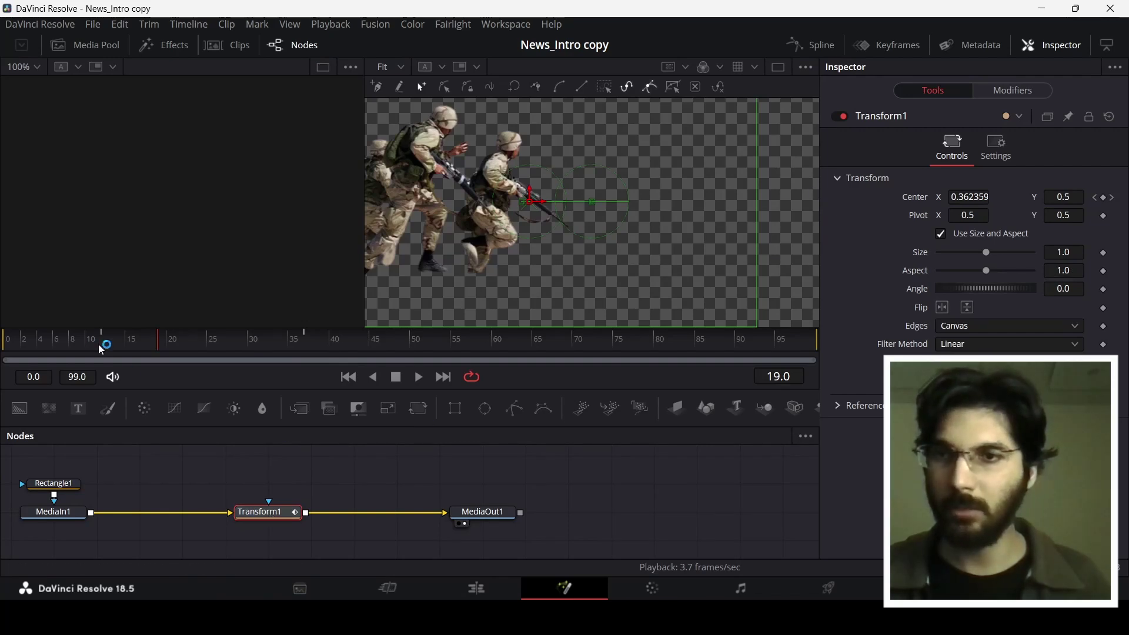
pyautogui.moveTo(101, 342); pyautogui.dragTo(198, 350)
# Return to the Edit page and compare the Warszawa ruins image at 00:00:02:07 and 00:00:04:19.
pyautogui.click(507, 587)
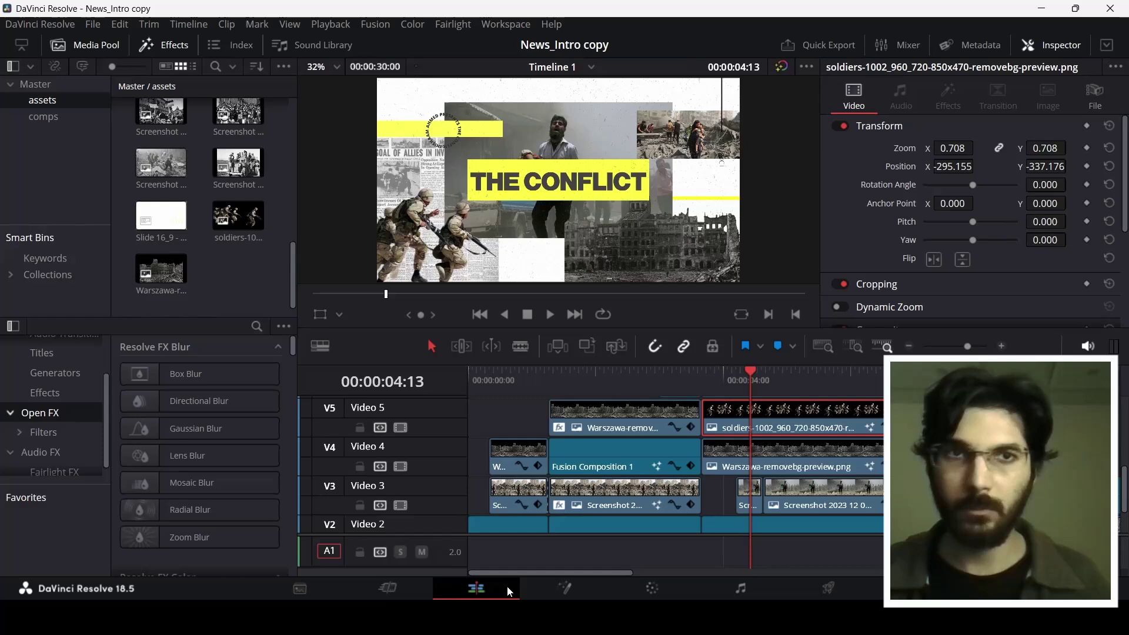
pyautogui.click(796, 463)
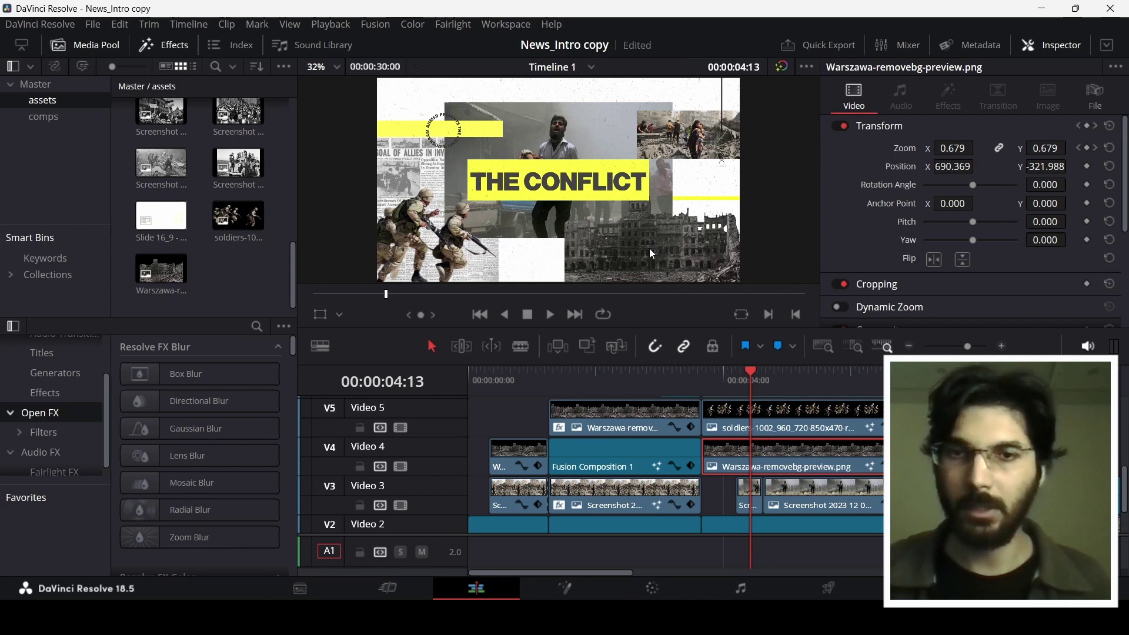
pyautogui.click(612, 381)
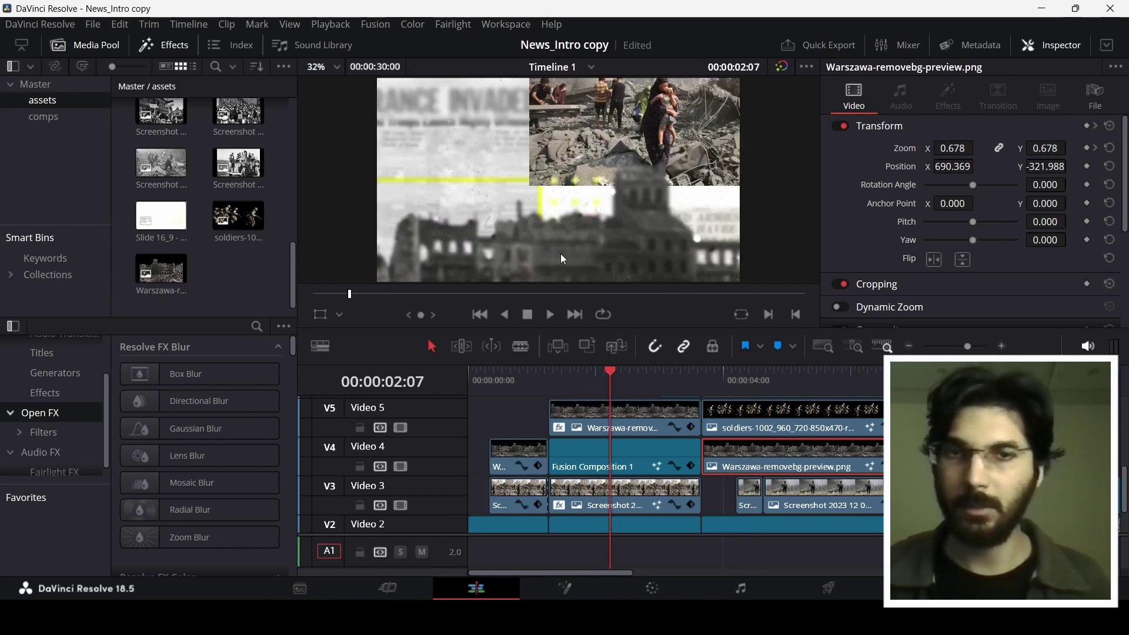
pyautogui.click(765, 380)
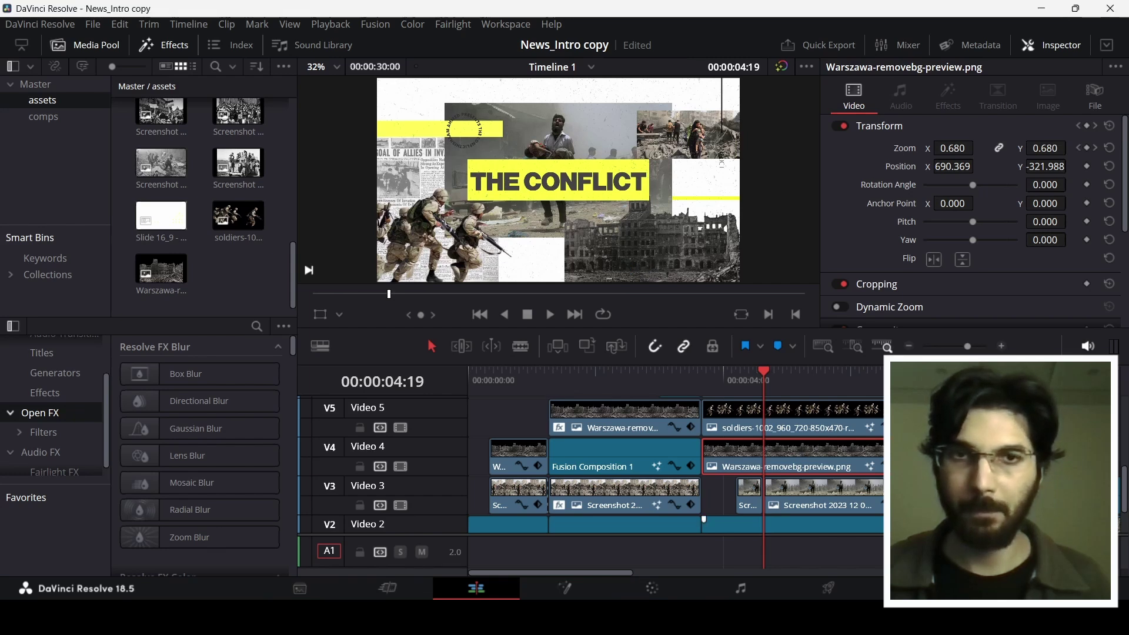
pyautogui.scroll(1, 792, 447)
pyautogui.scroll(-1, 792, 447)
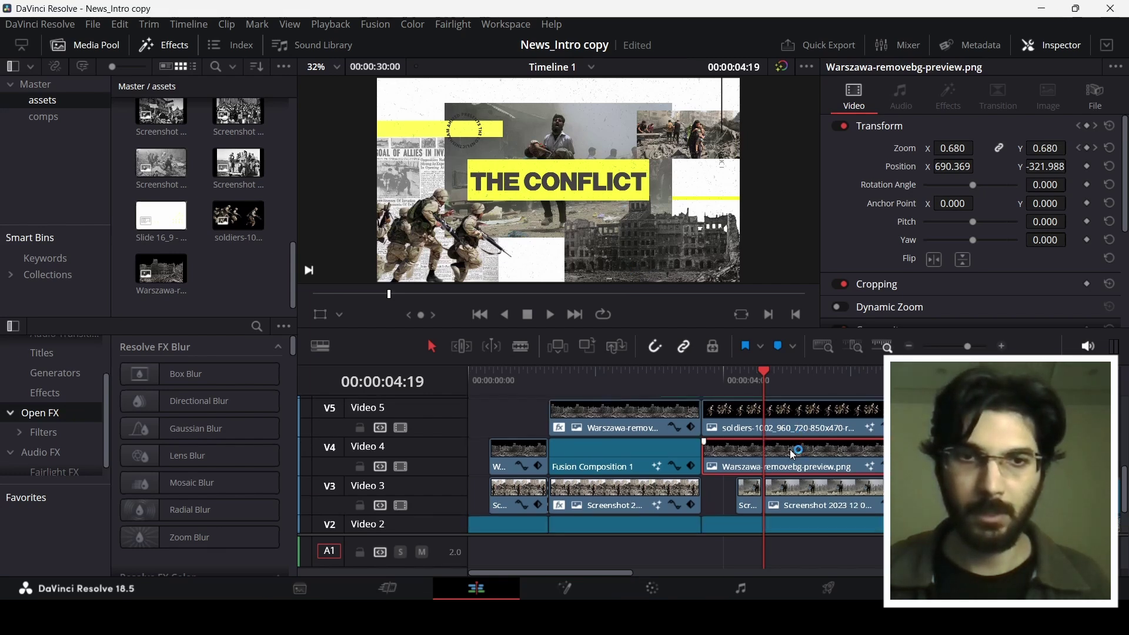
# Open the short screenshot clip on Video 7 at 00:00:03:20 in the Fusion page.
pyautogui.click(749, 488)
pyautogui.scroll(1, 733, 424)
pyautogui.press('Up')
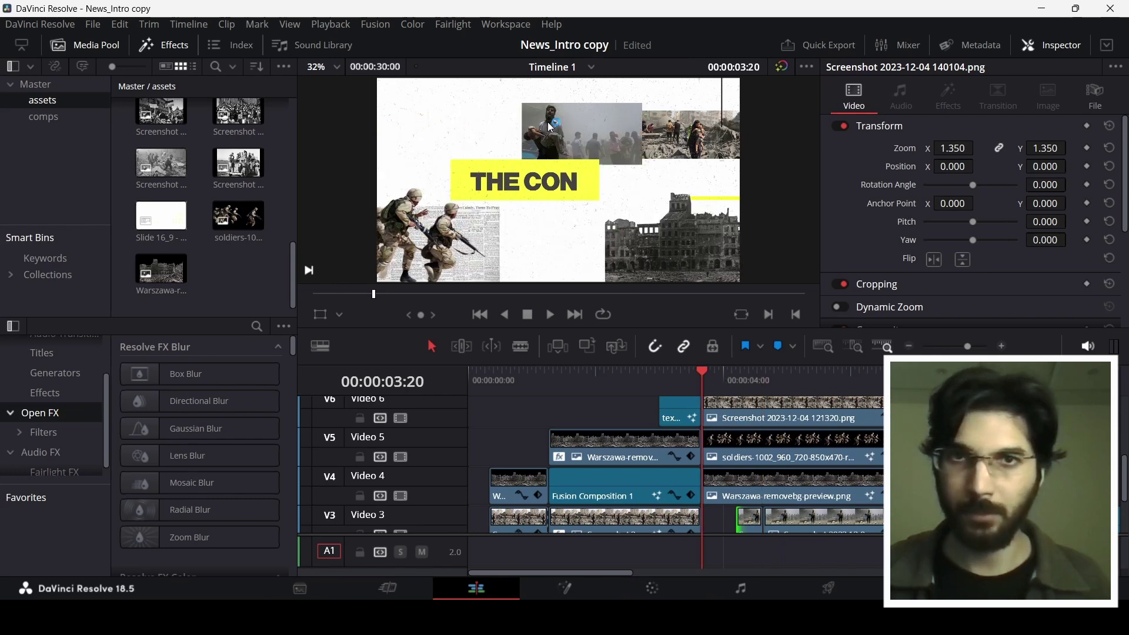
pyautogui.scroll(1, 723, 412)
pyautogui.click(718, 411)
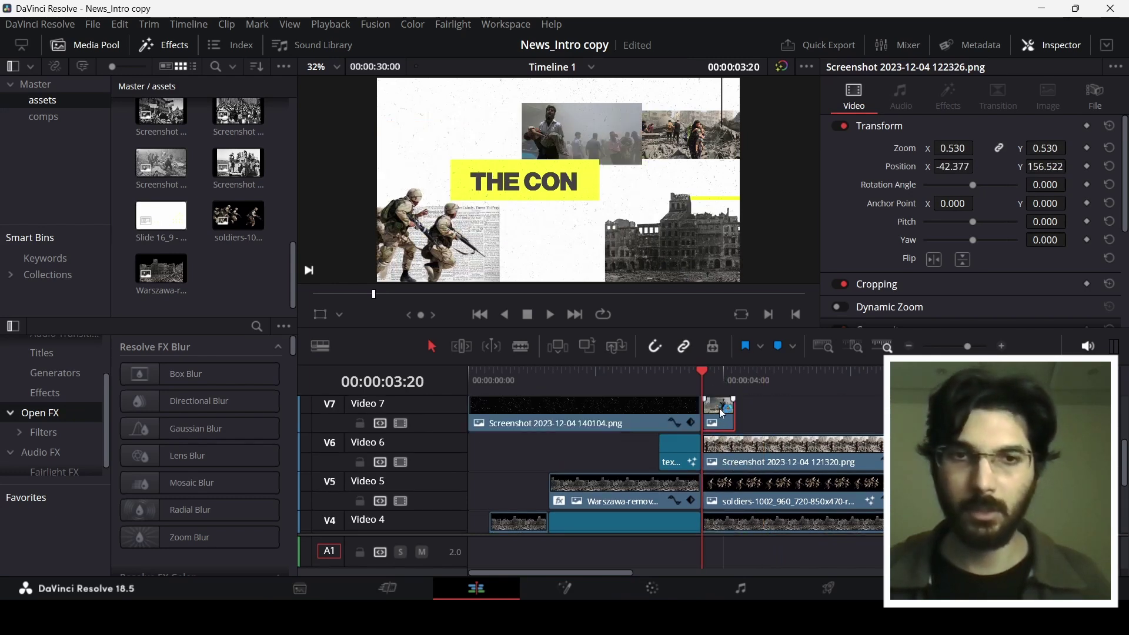
pyautogui.rightClick(721, 408)
pyautogui.click(784, 190)
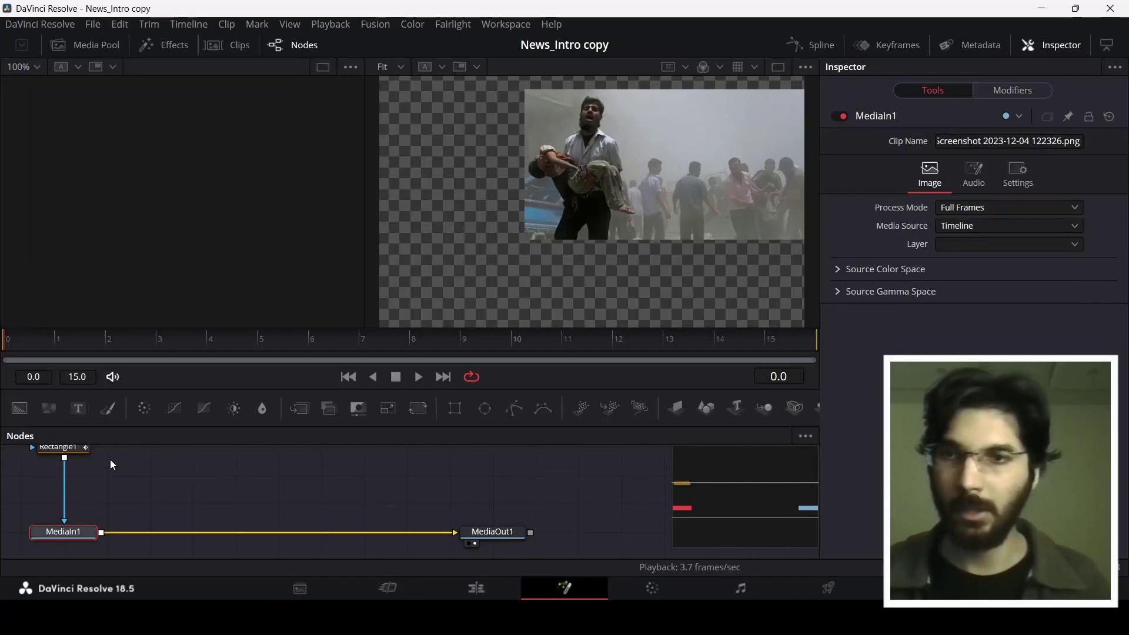
# Move the Rectangle1 node closer to MediaIn1 and check its mask animation at frame 0.
pyautogui.moveTo(64, 448); pyautogui.dragTo(73, 483)
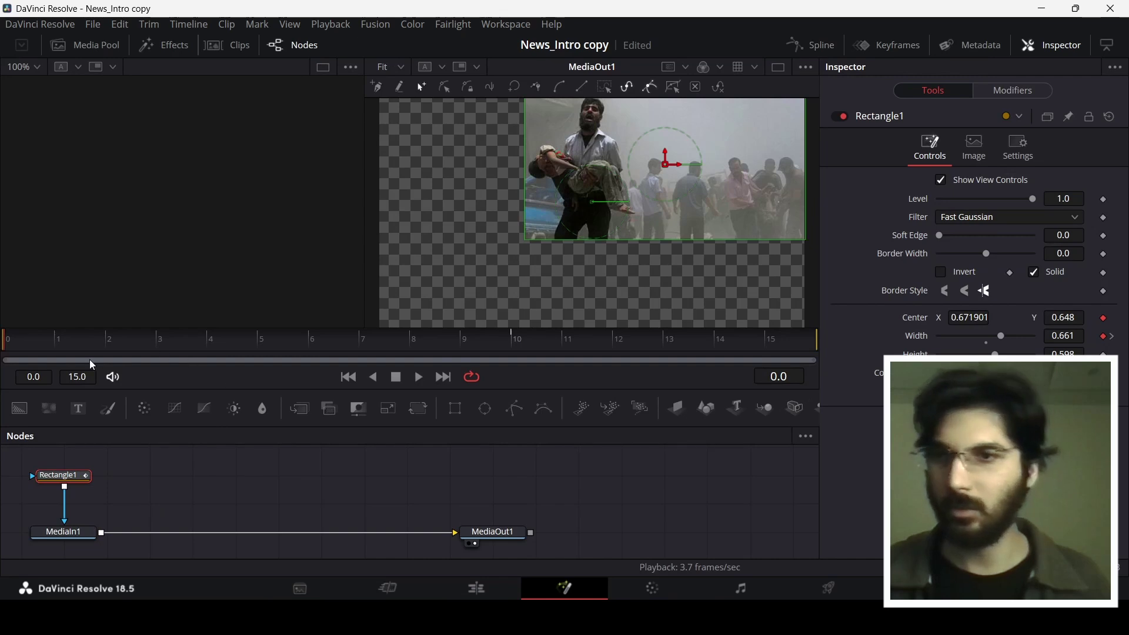
pyautogui.moveTo(22, 348); pyautogui.dragTo(36, 367)
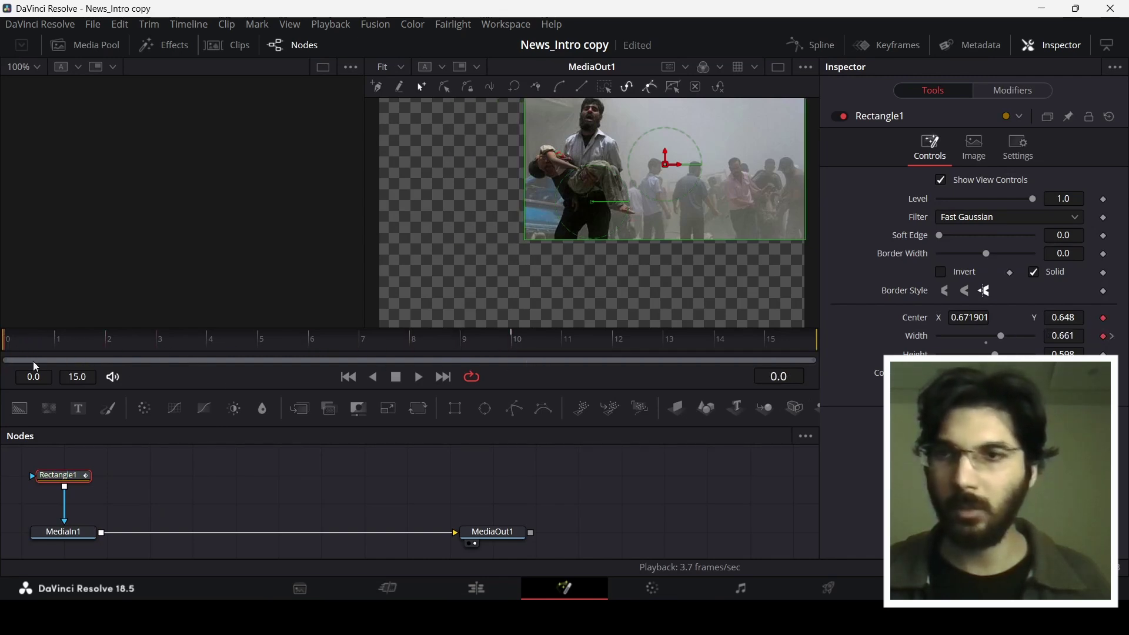
# Return to the Edit page and preview the masked photo's expansion from 00:00:03:20 to 00:00:05:02.
pyautogui.click(498, 581)
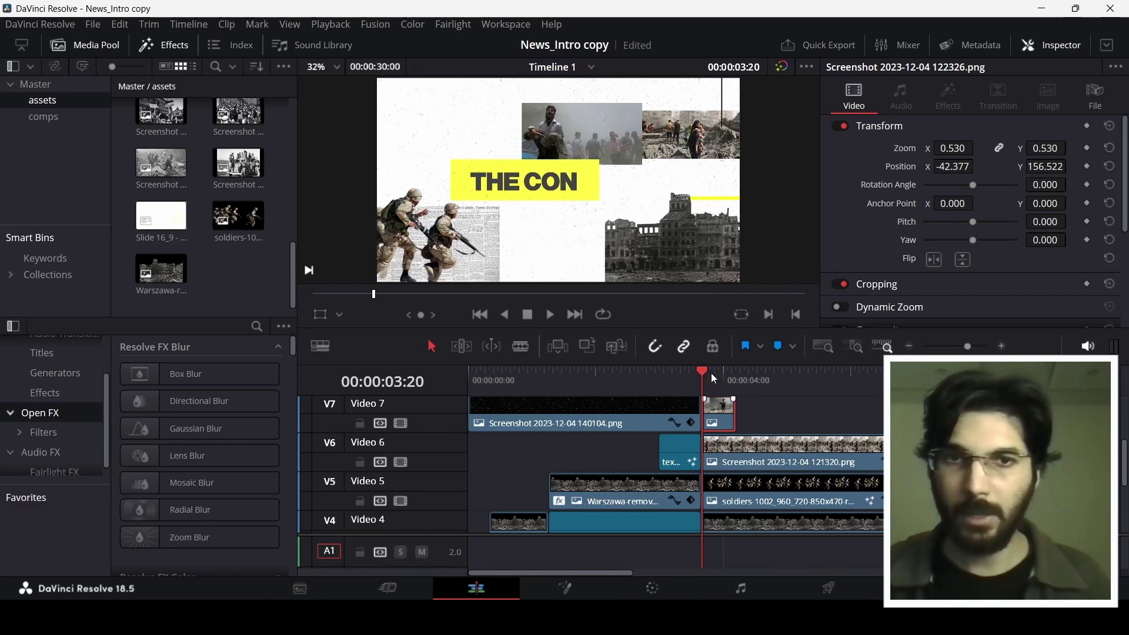
pyautogui.press('space')
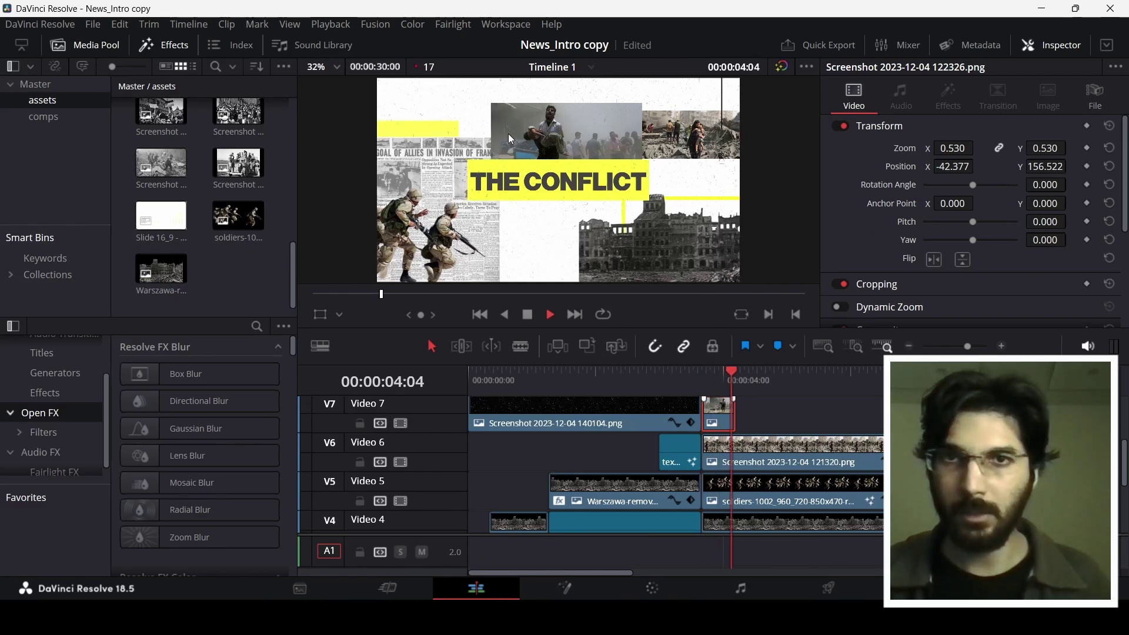
pyautogui.press('space')
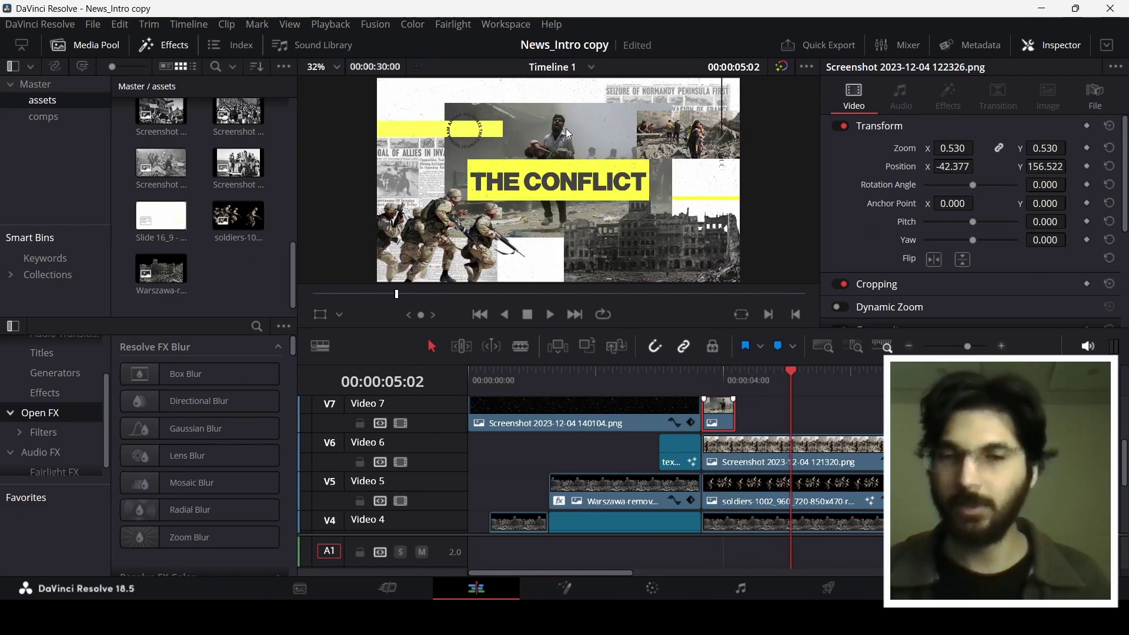
# Place the playhead at 00:00:03:29 and bring the Video 4 to Video 6 tracks into view.
pyautogui.scroll(-2, 729, 425)
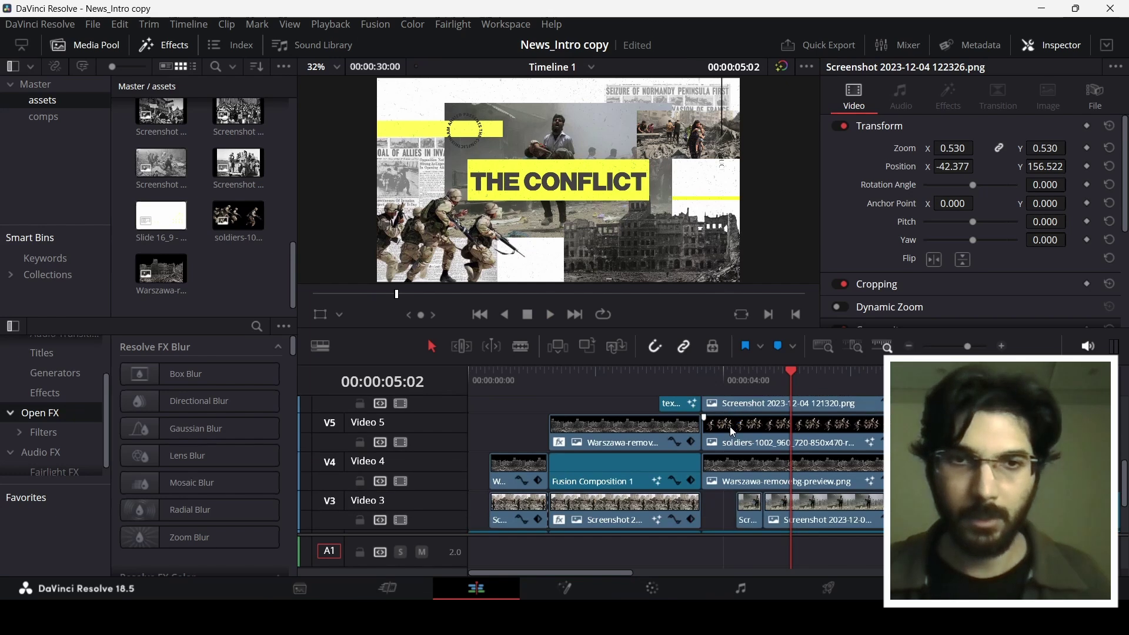
pyautogui.click(722, 377)
pyautogui.scroll(1, 739, 447)
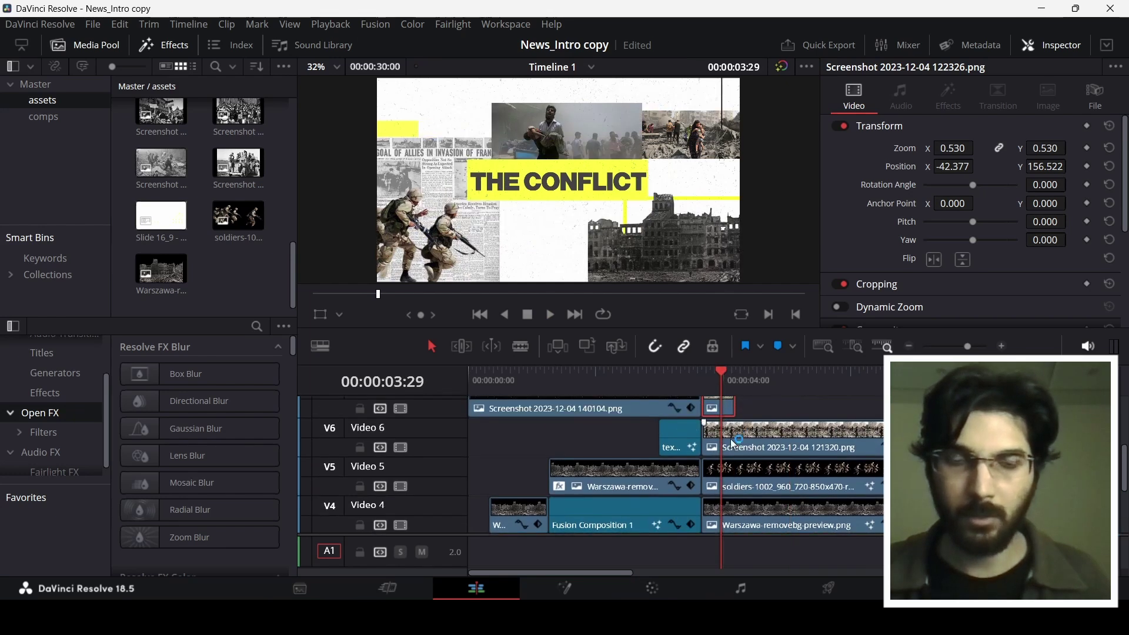
# Preview the masked photo's expansion from 00:00:03:29 to 00:00:04:14 in the timeline.
pyautogui.scroll(1, 717, 428)
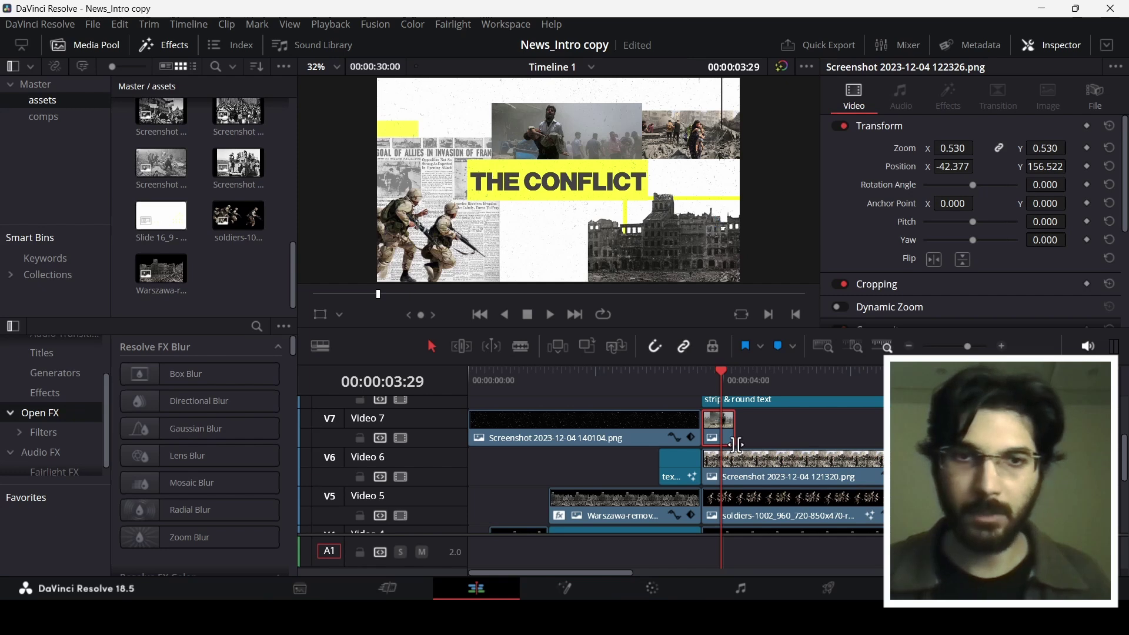
pyautogui.press('space')
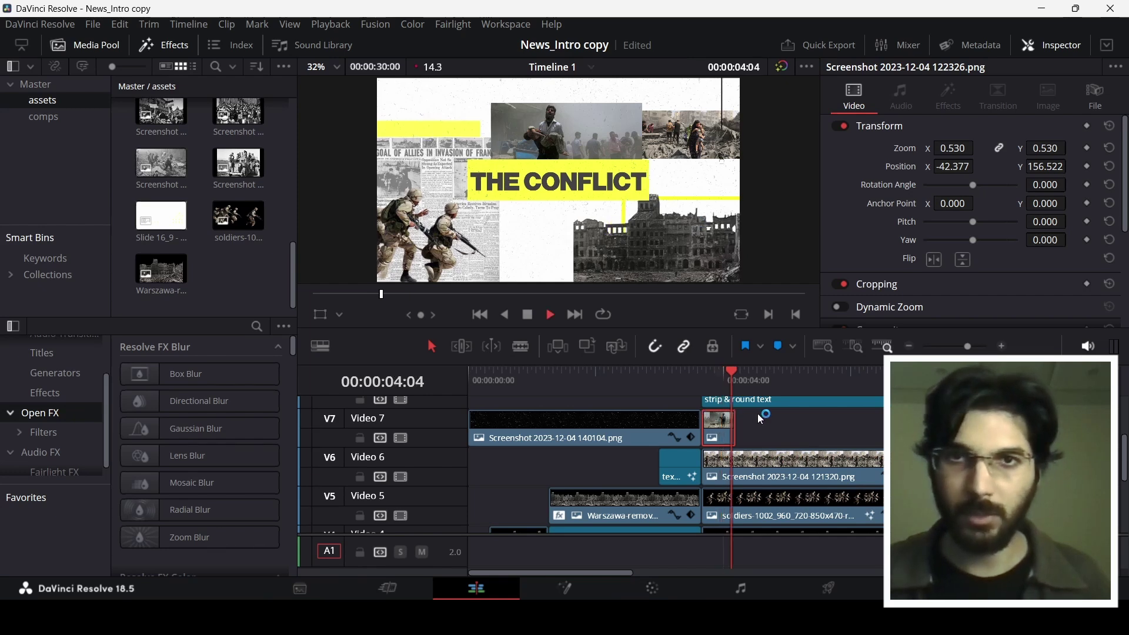
pyautogui.press('space')
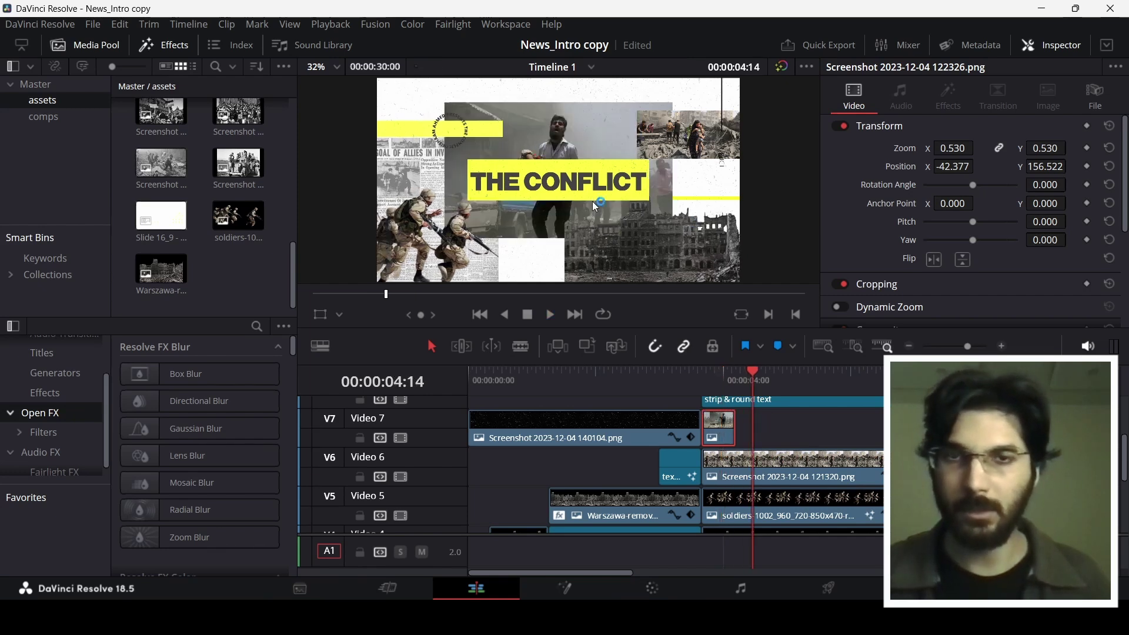
# Select the short screenshot clip on Video 3 and preview the scene from 00:00:04:06 to 00:00:05:01.
pyautogui.scroll(-2, 764, 506)
pyautogui.click(744, 520)
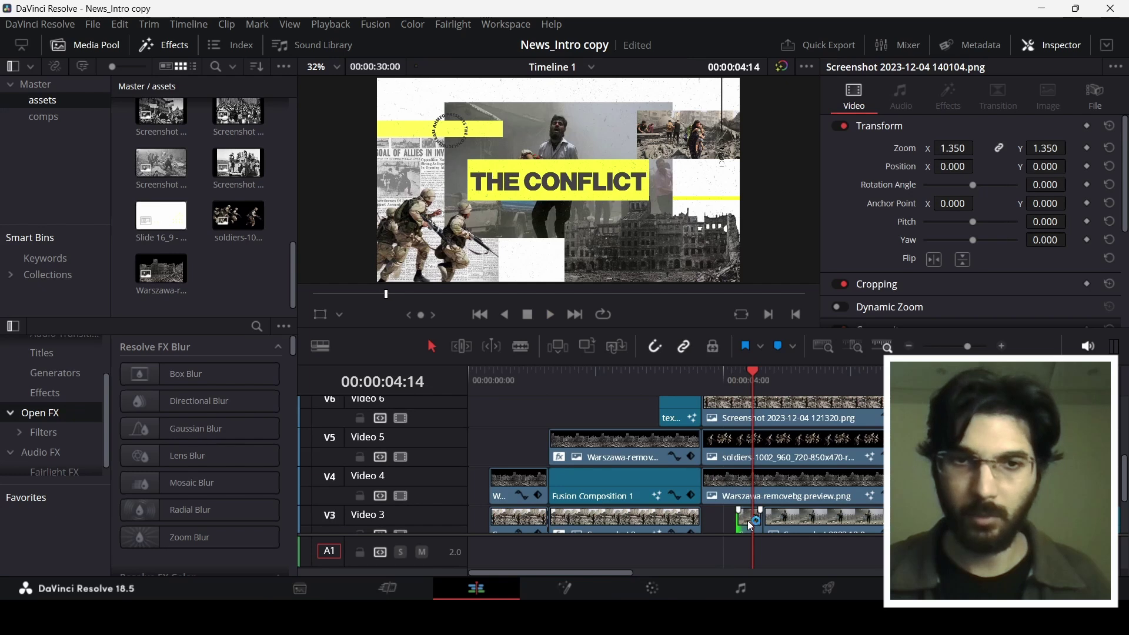
pyautogui.scroll(-2, 746, 521)
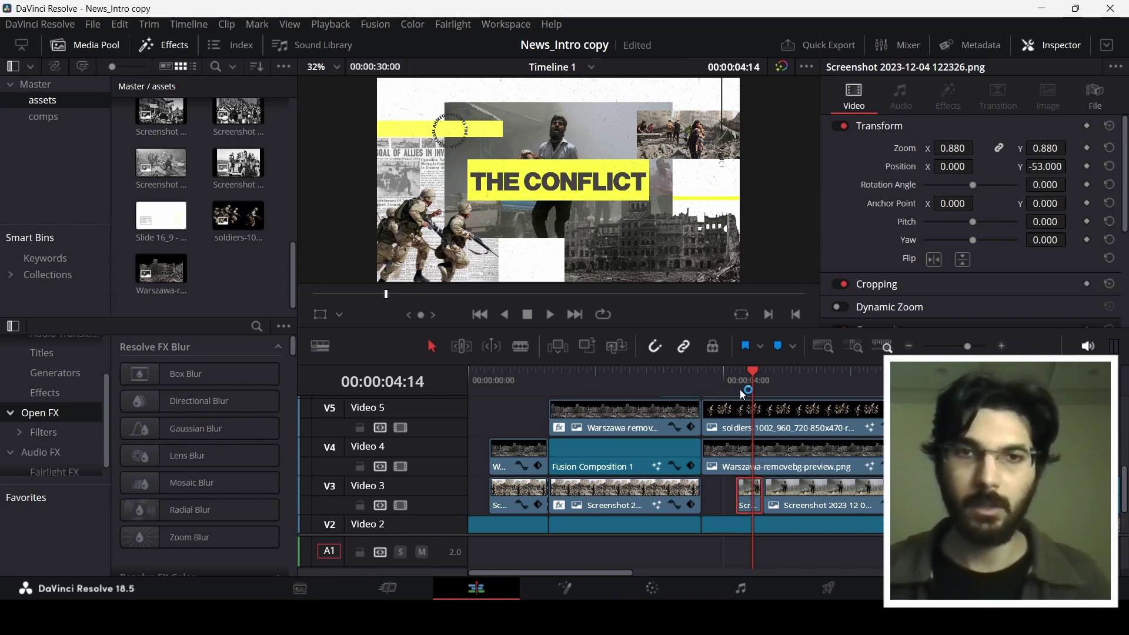
pyautogui.press('Up')
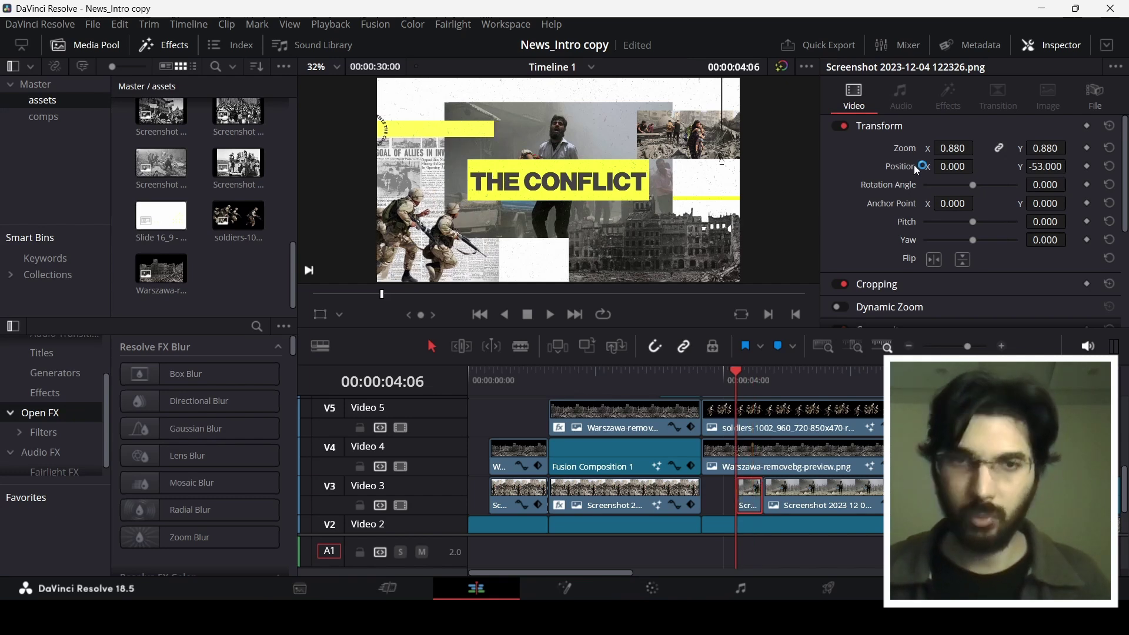
pyautogui.press('space')
pyautogui.press('space')
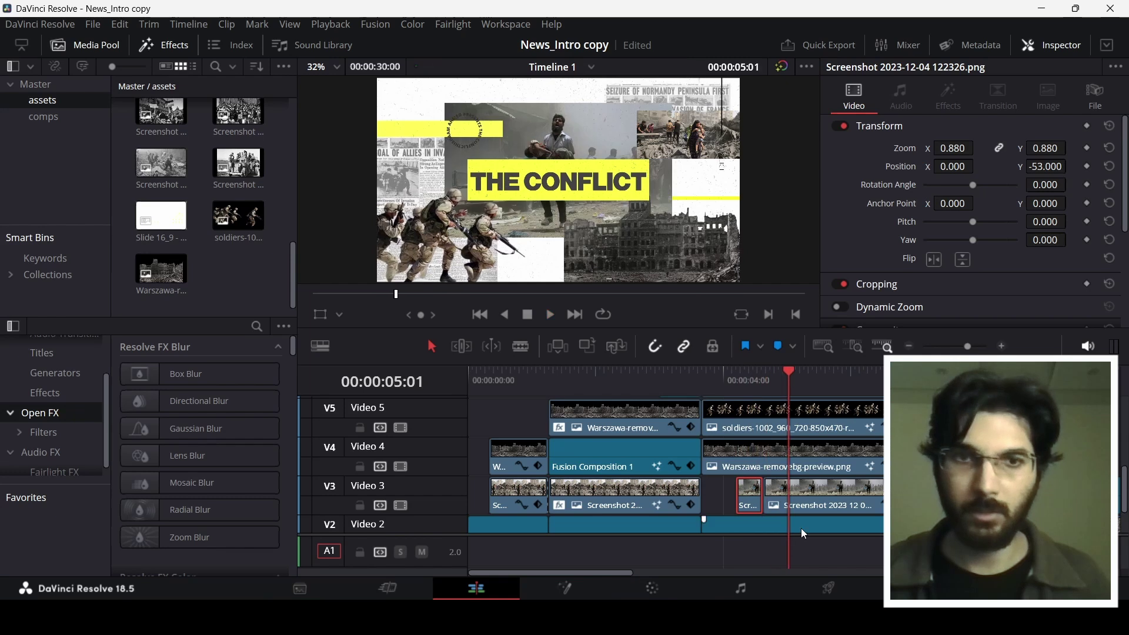
# Check the transform settings of the longer screenshot clip on Video 3 and of the screenshot clip on Video 6.
pyautogui.click(794, 496)
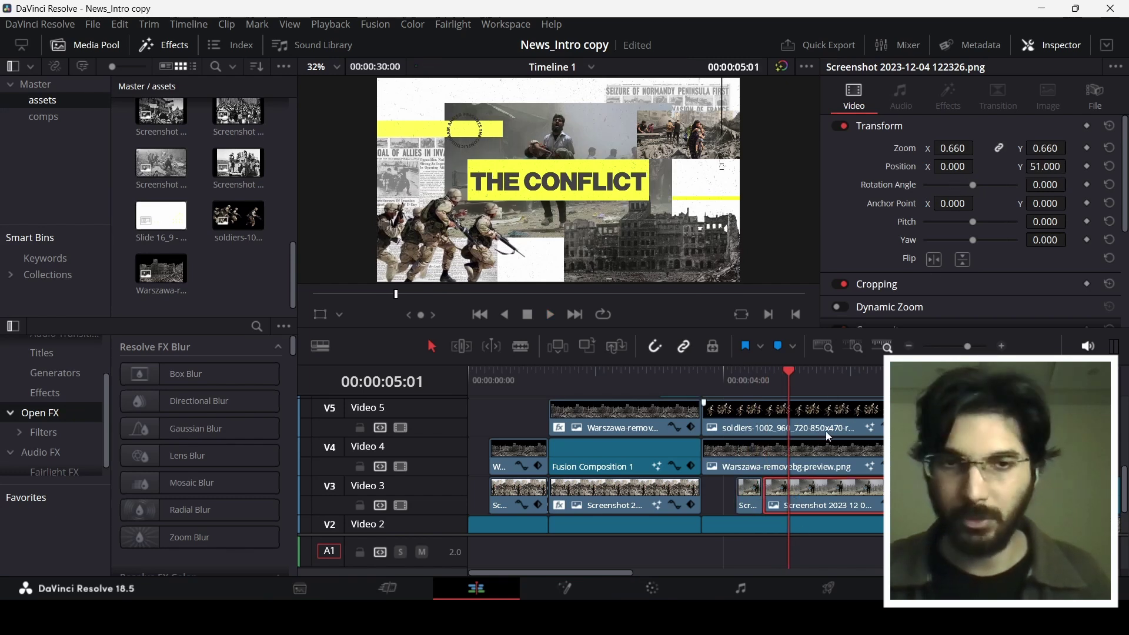
pyautogui.scroll(2, 825, 431)
pyautogui.scroll(1, 829, 436)
pyautogui.click(817, 459)
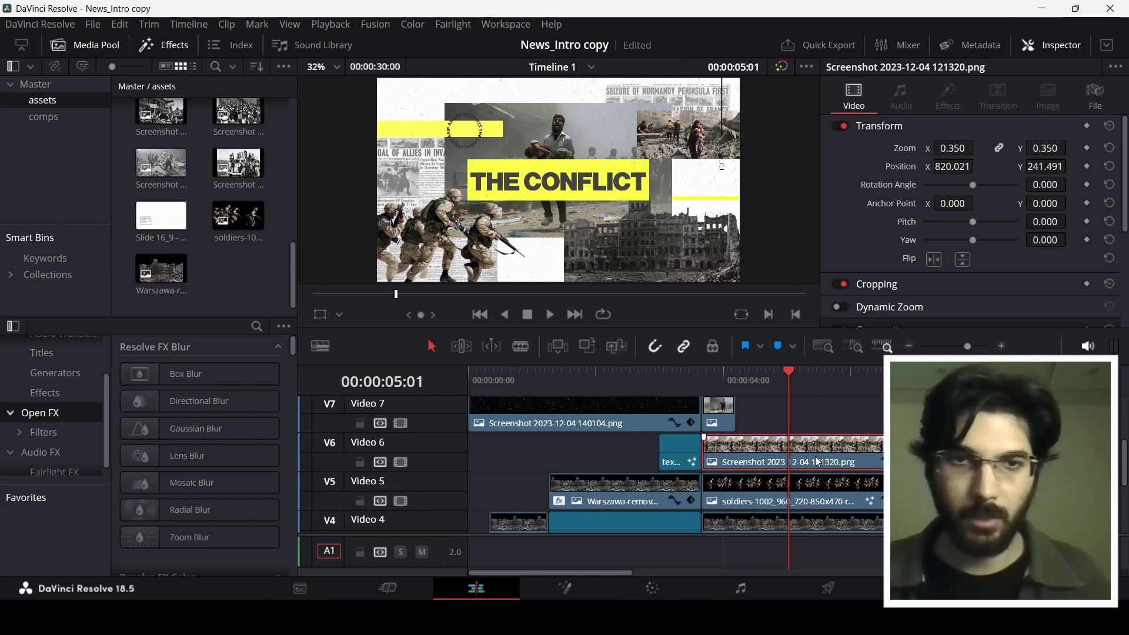
# Open the "strip & round text" composition on Video 8 in the Fusion page.
pyautogui.scroll(3, 815, 447)
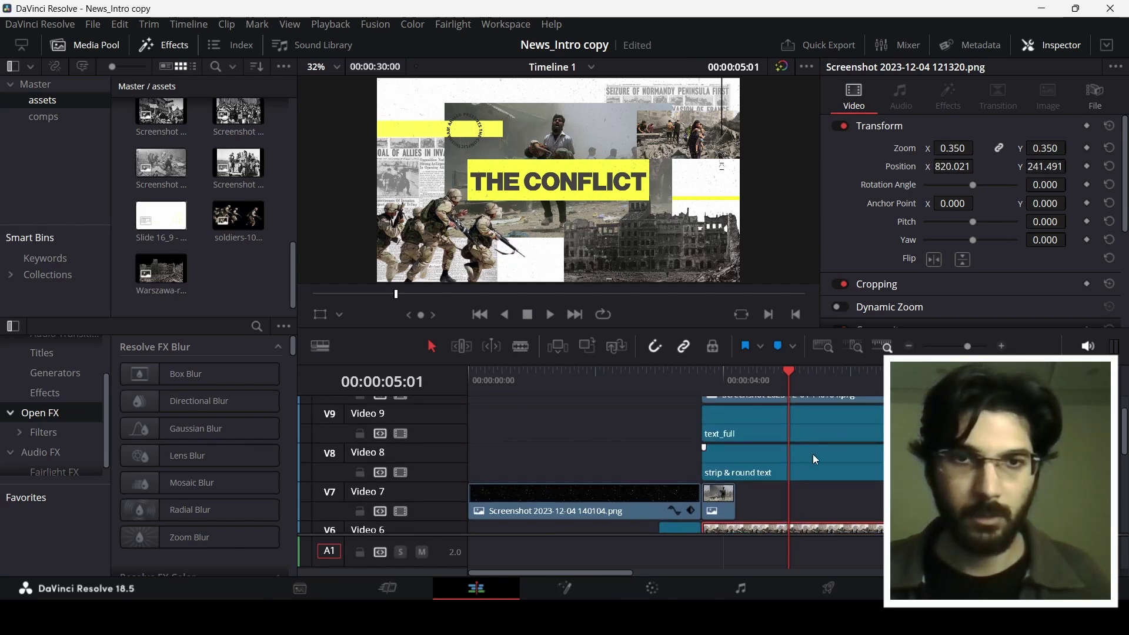
pyautogui.click(814, 455)
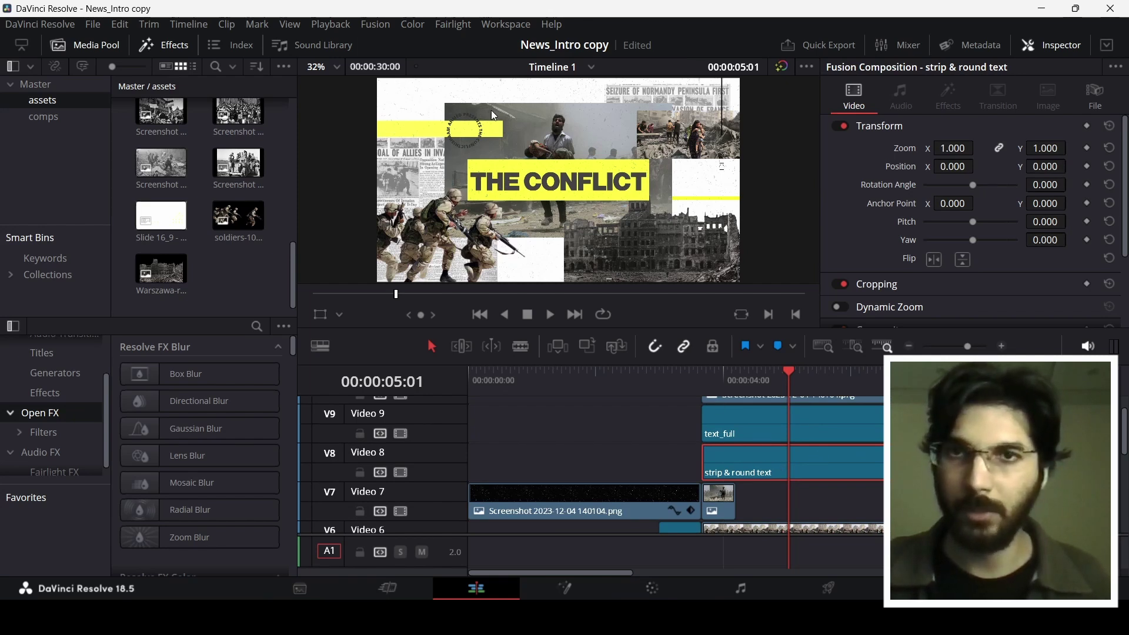
pyautogui.rightClick(777, 456)
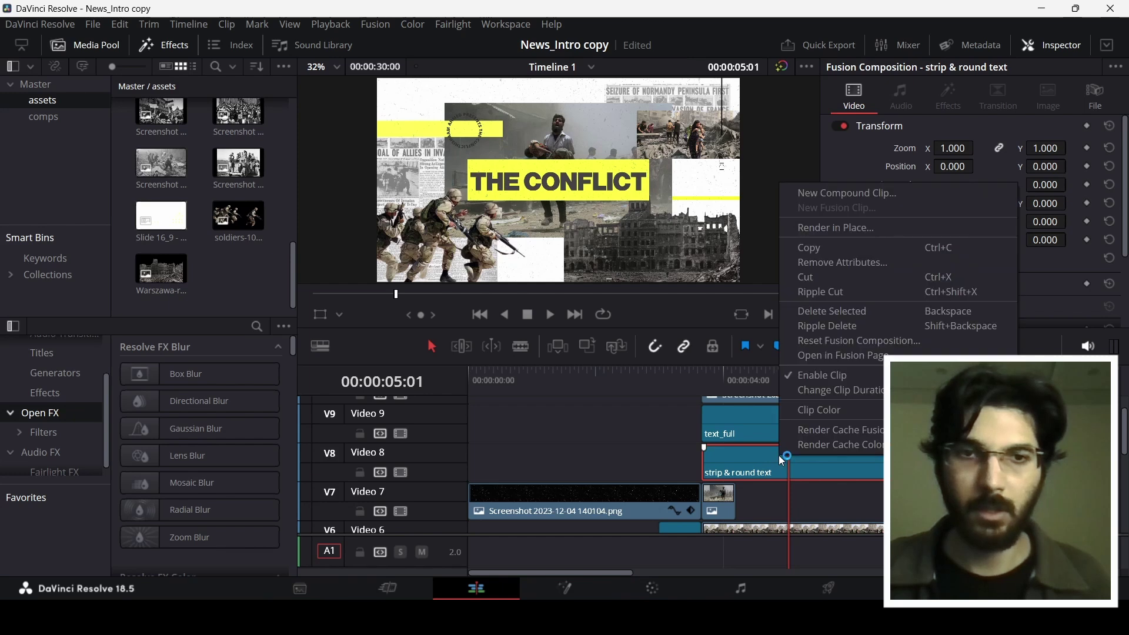
pyautogui.click(838, 355)
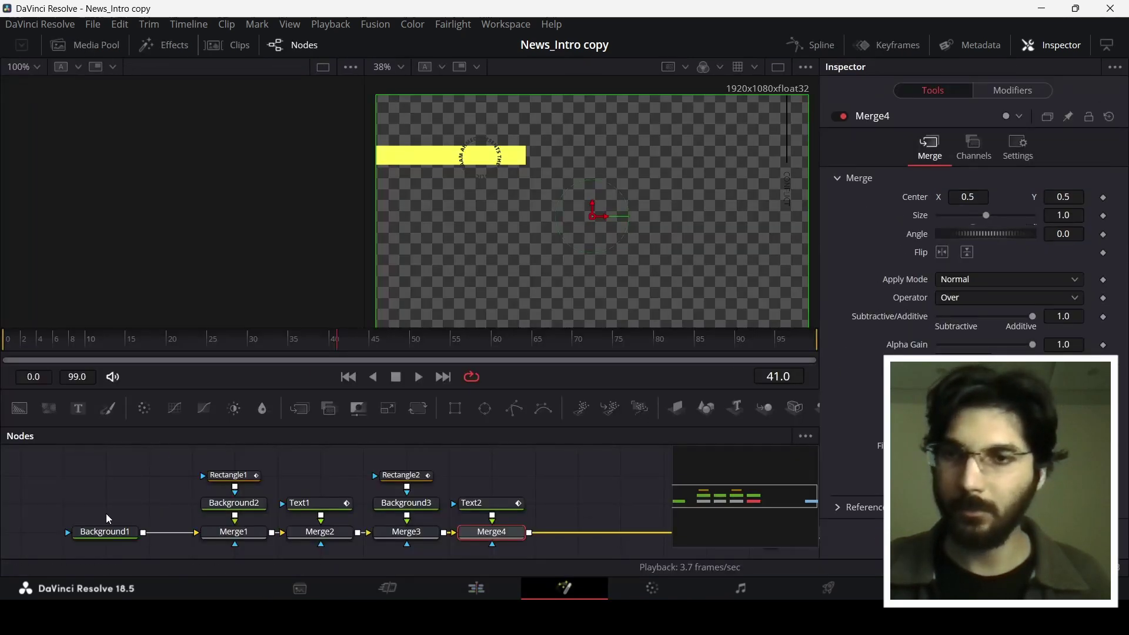
# Inspect the Background1 and Background2 colours and the Rectangle1 mask, scrubbing the yellow strip's animation to frame 19.
pyautogui.click(107, 531)
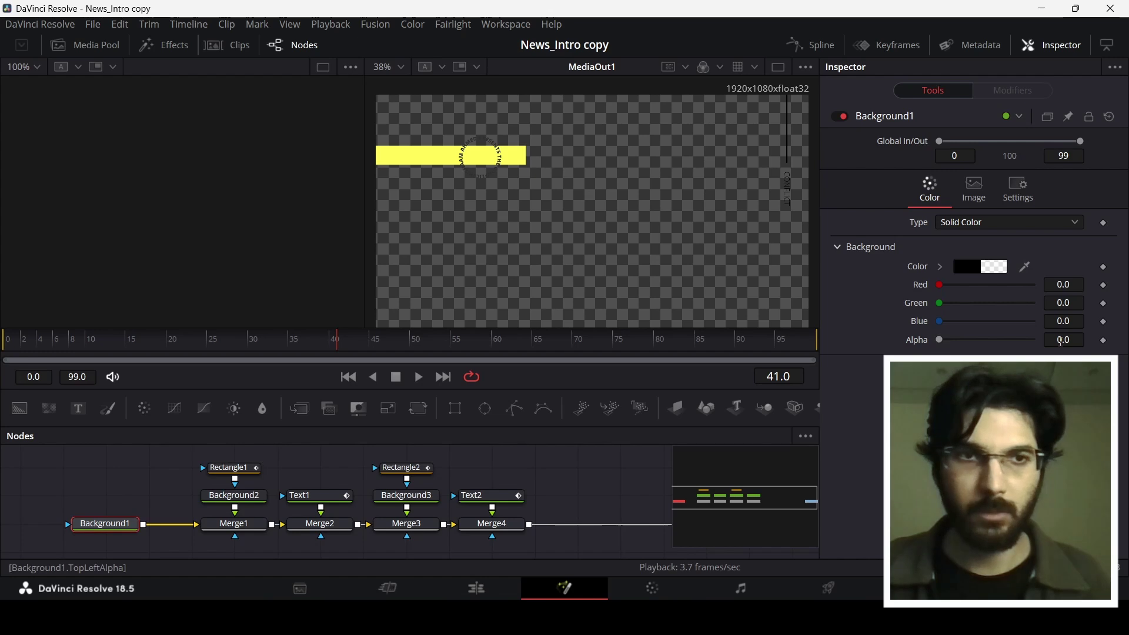
pyautogui.click(248, 503)
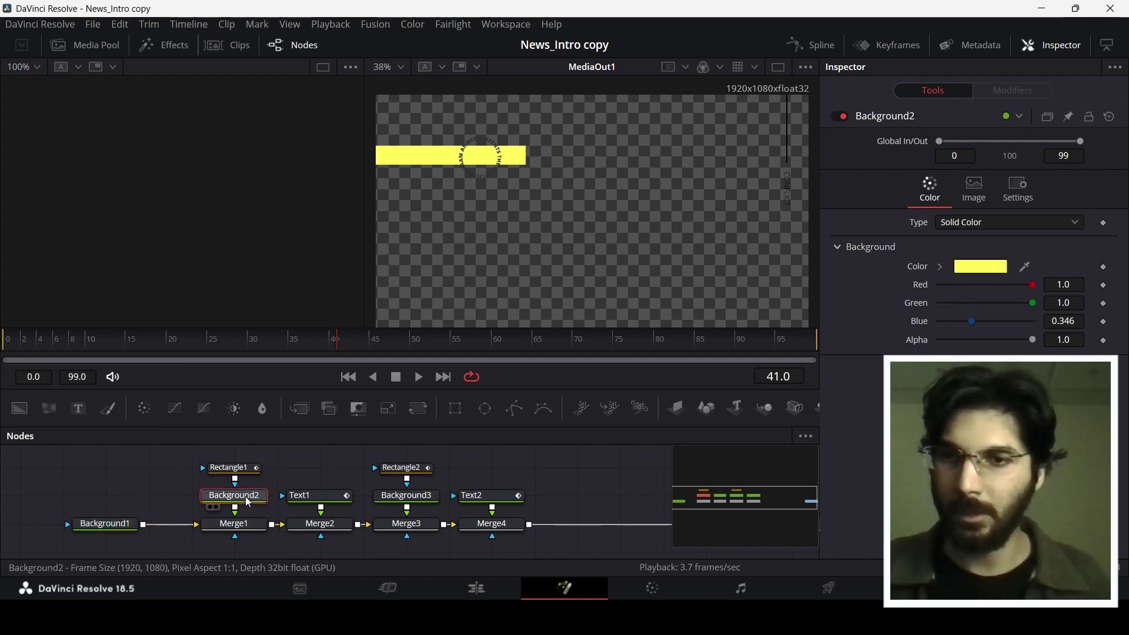
pyautogui.click(236, 467)
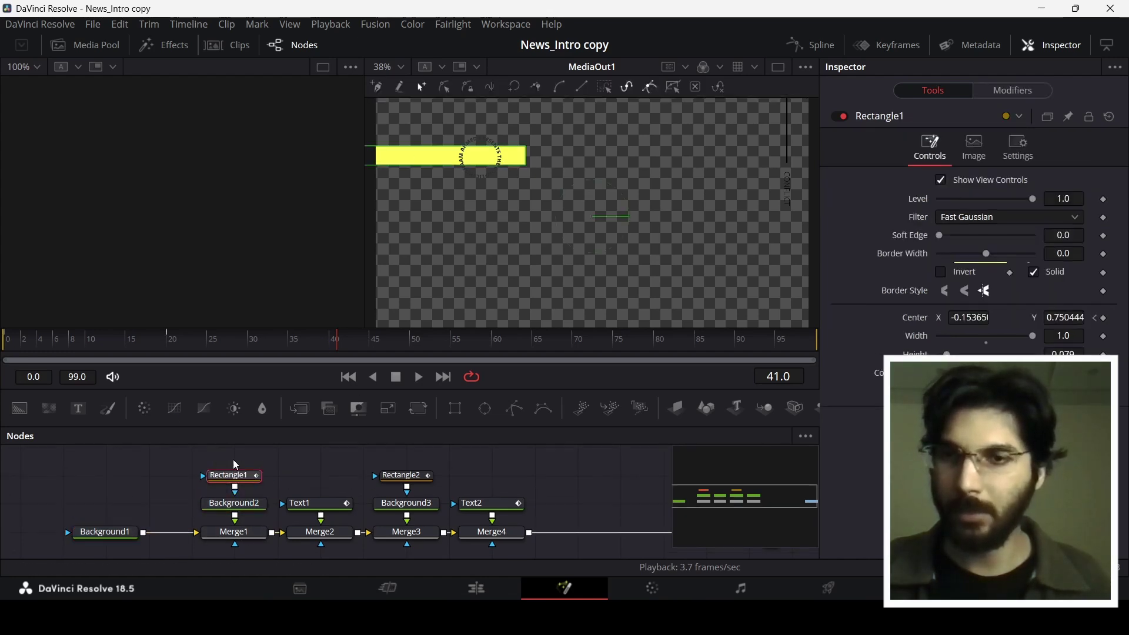
pyautogui.moveTo(73, 341); pyautogui.dragTo(162, 347)
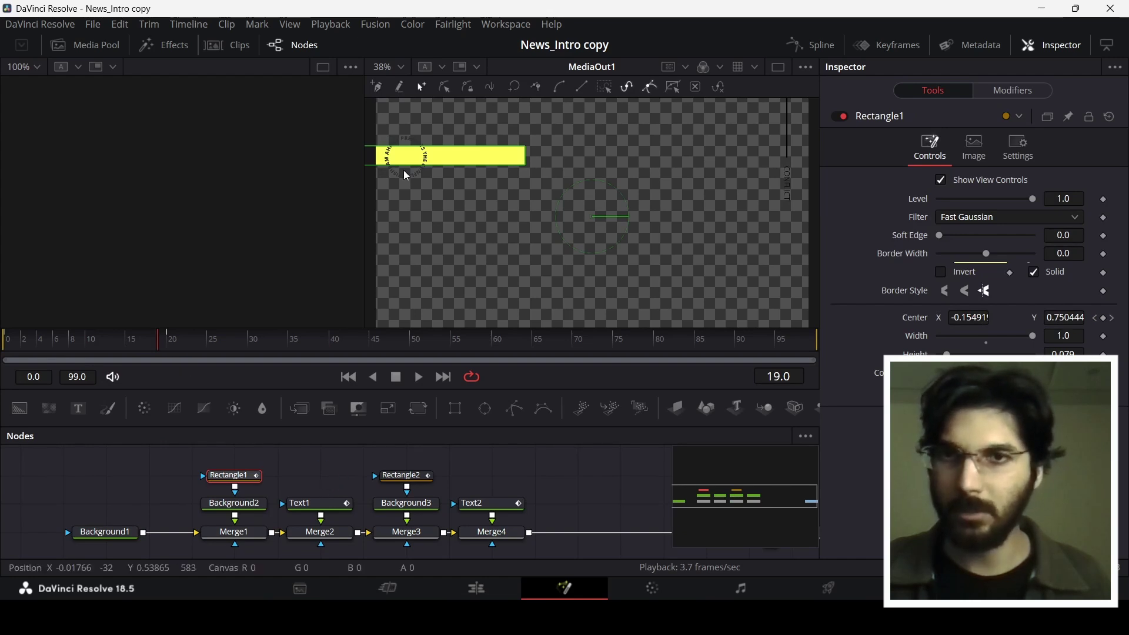
# Select the Text1 node and choose Circle as its layout type, viewing the circular text up close.
pyautogui.click(423, 156)
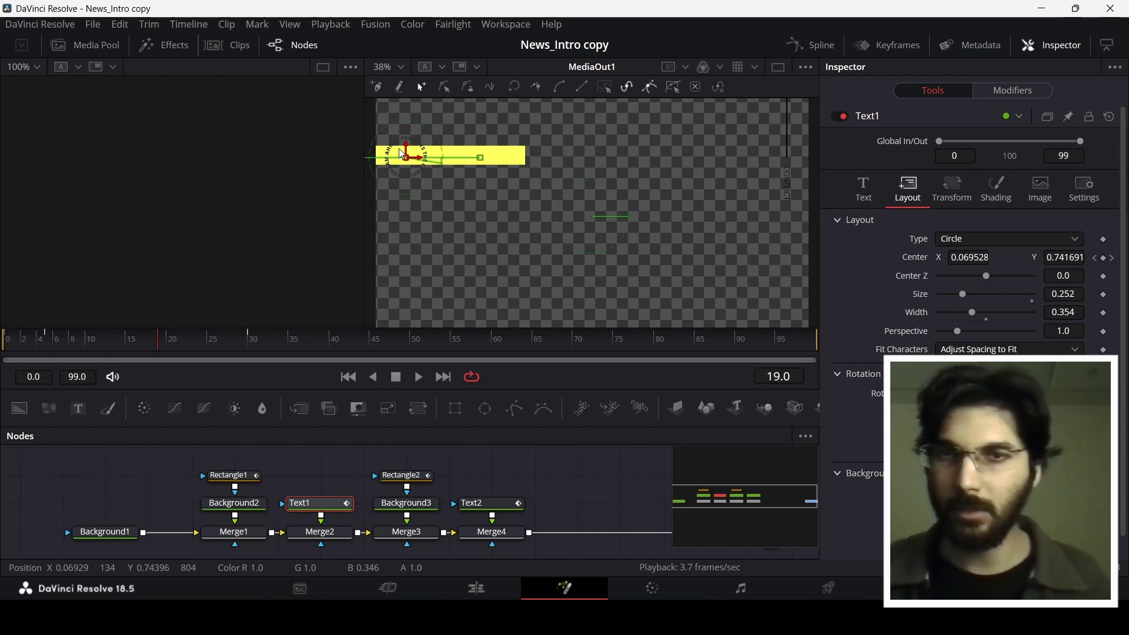
pyautogui.scroll(2, 398, 141)
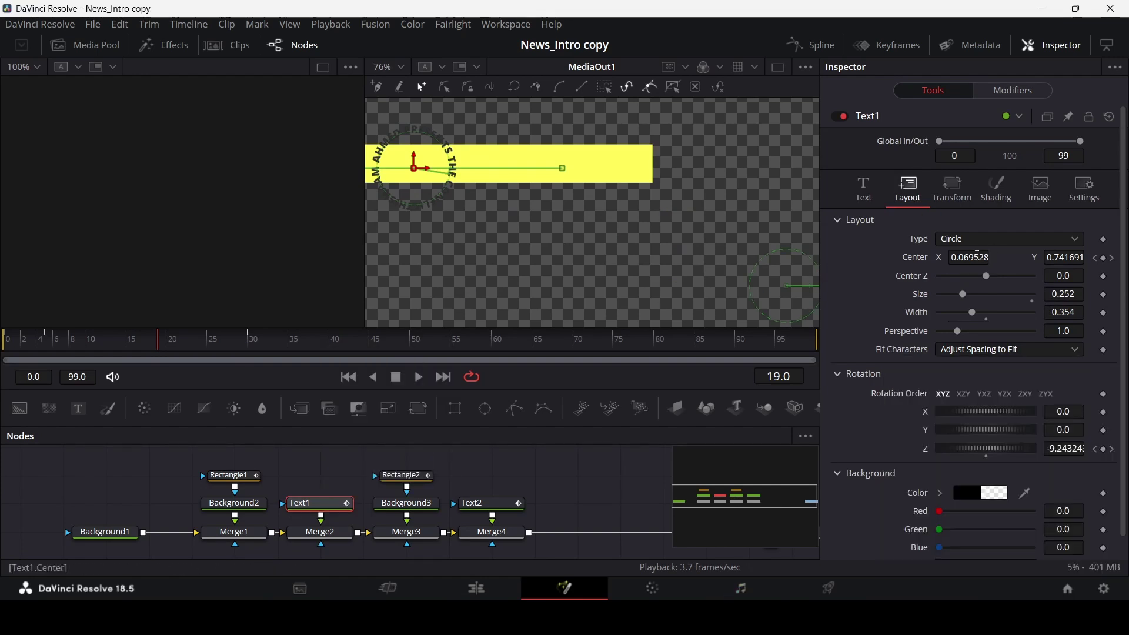
pyautogui.click(959, 241)
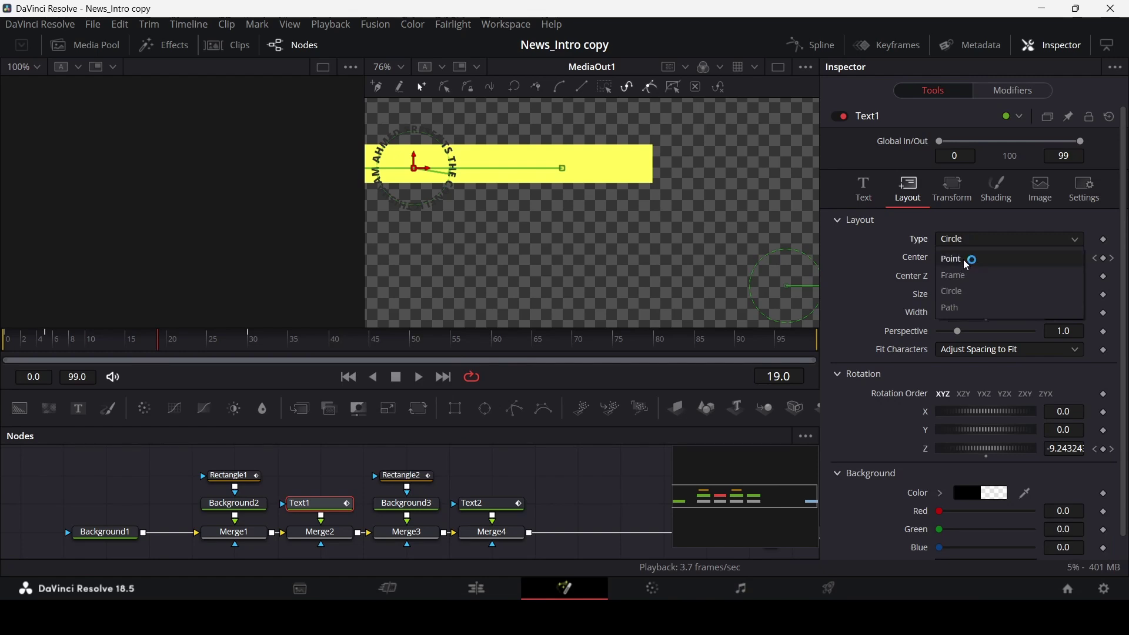
pyautogui.click(971, 292)
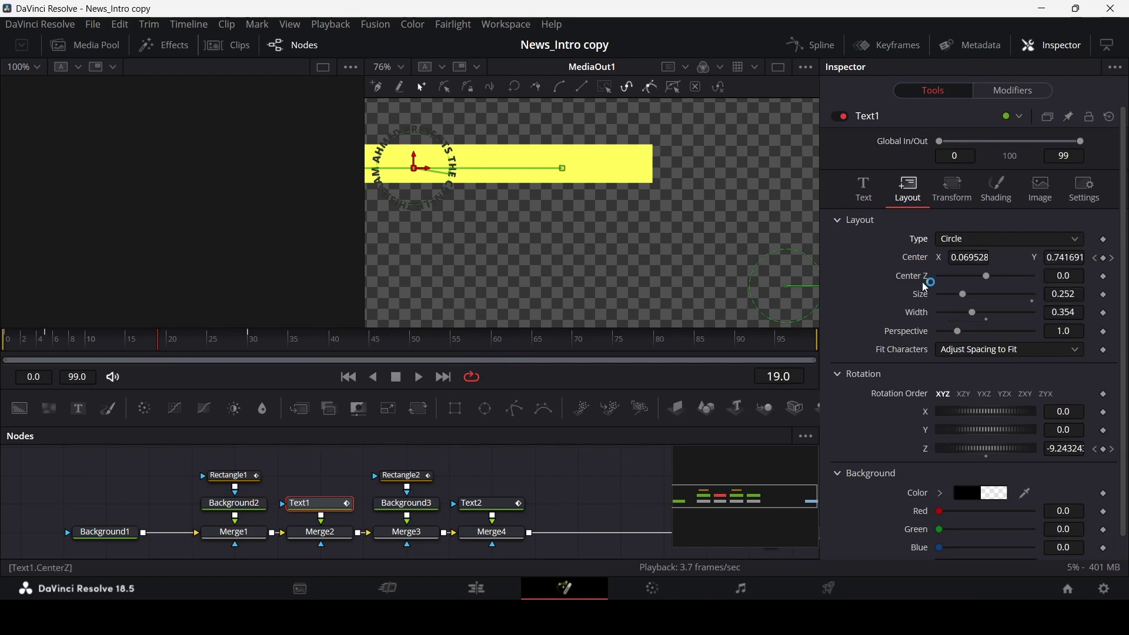
pyautogui.scroll(-1, 922, 284)
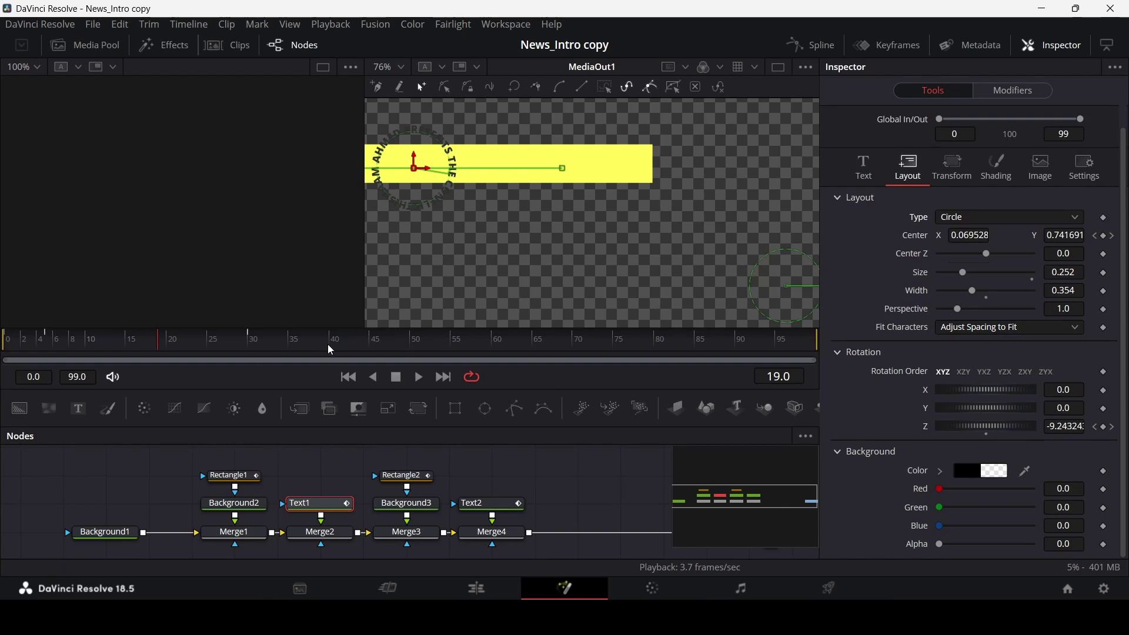
# Scrub the frames to review the Text1 node's Center and Z rotation animation, ending at frame 31.
pyautogui.moveTo(331, 350); pyautogui.dragTo(677, 360)
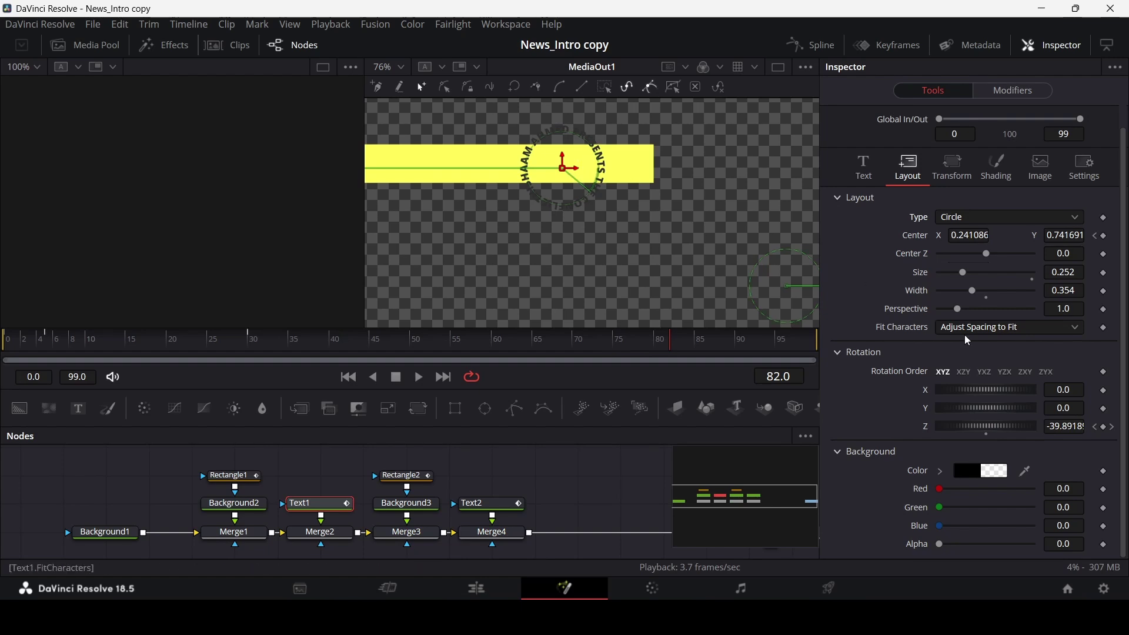
pyautogui.moveTo(225, 348); pyautogui.dragTo(180, 348)
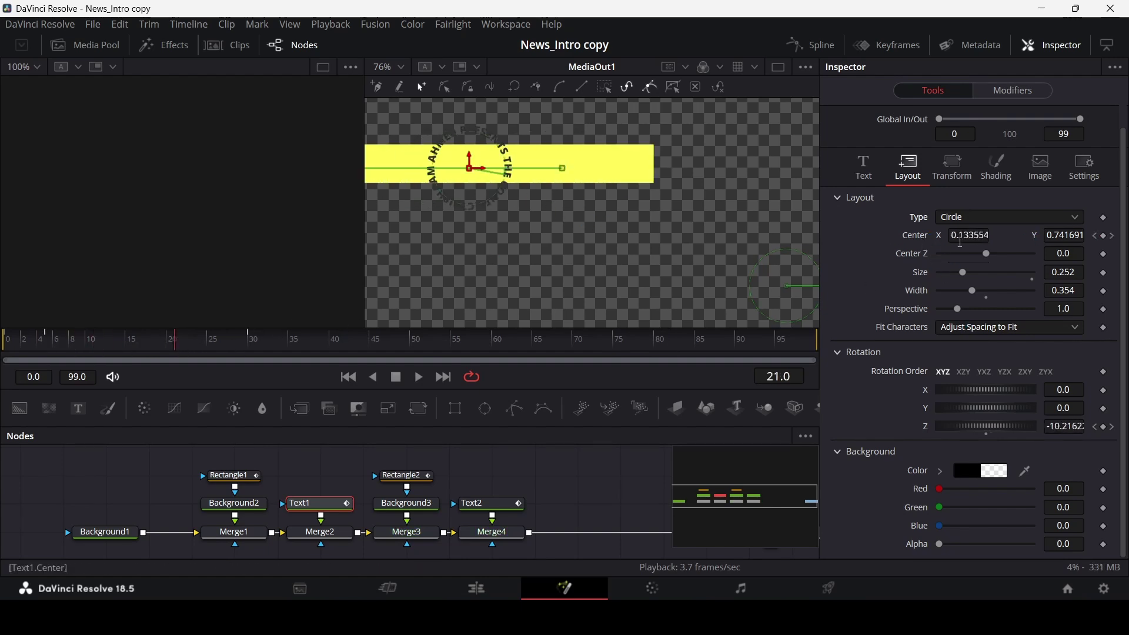
pyautogui.moveTo(83, 345); pyautogui.dragTo(253, 346)
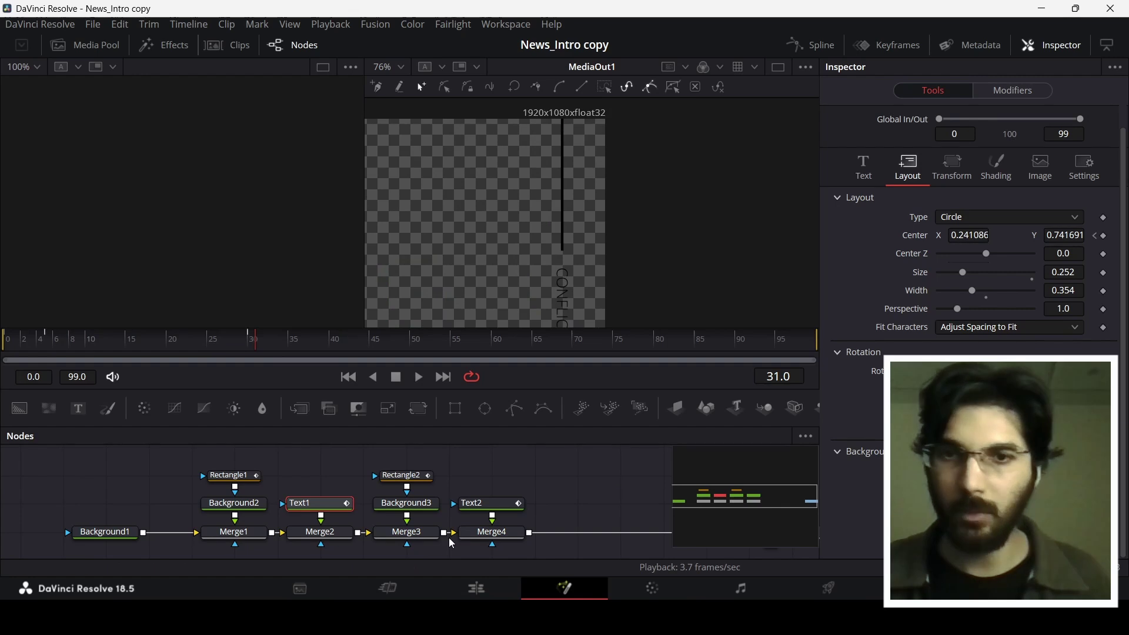
# Select the Background3 node and scrub the vertical line and text animation up to frame 79.
pyautogui.click(421, 507)
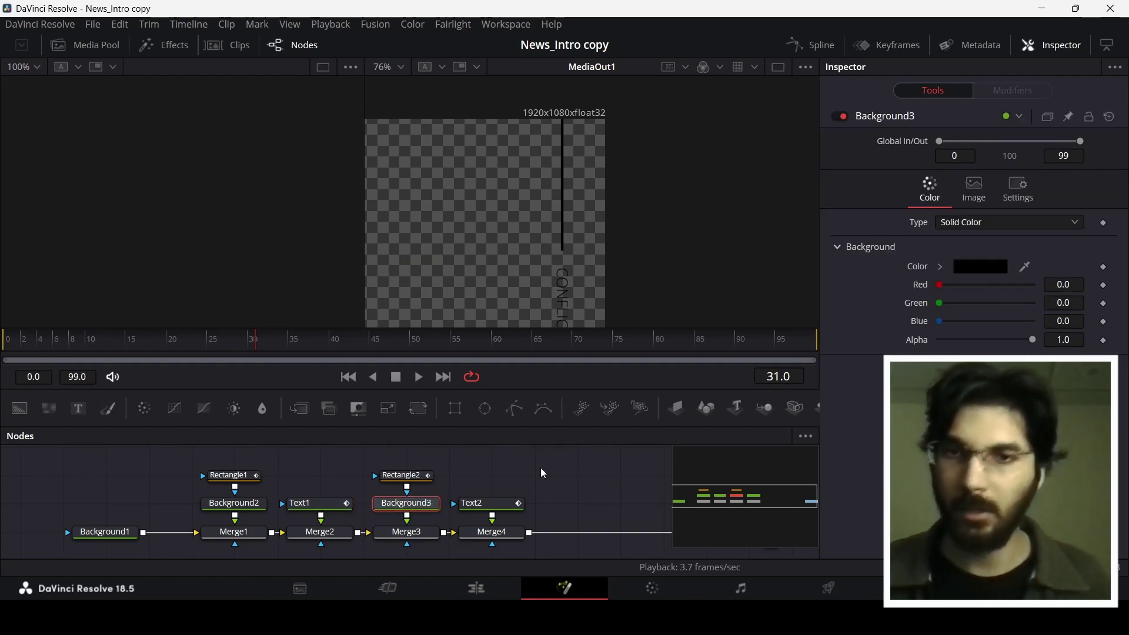
pyautogui.moveTo(94, 342); pyautogui.dragTo(658, 347)
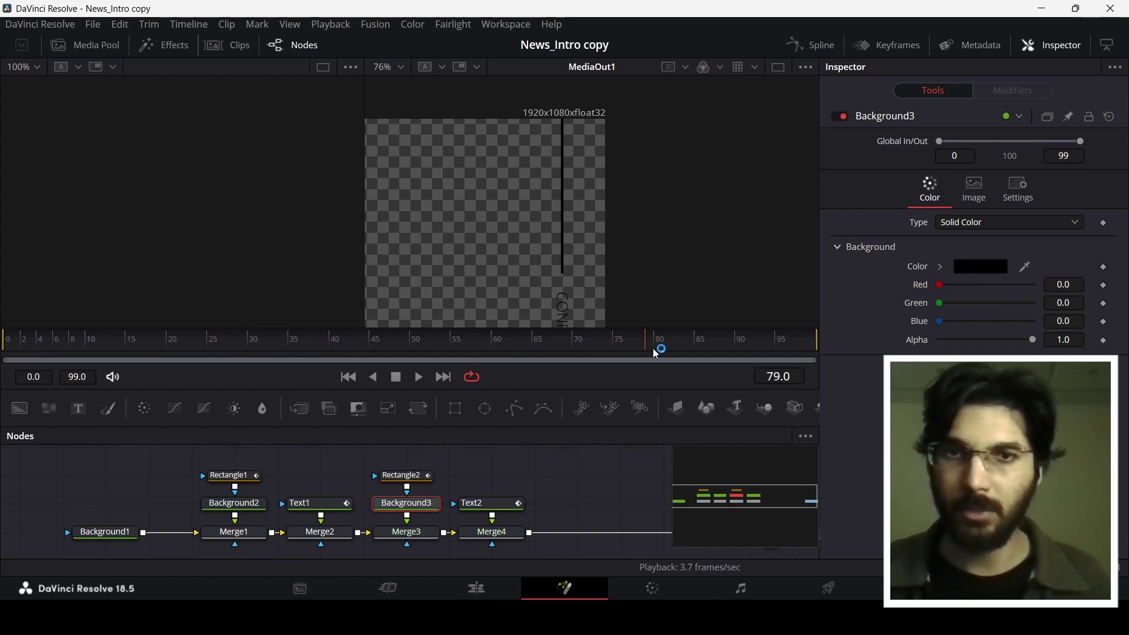
# Return to the Edit page and preview the scene from the start of the "strip & round text" clip to 00:00:06:13.
pyautogui.click(509, 581)
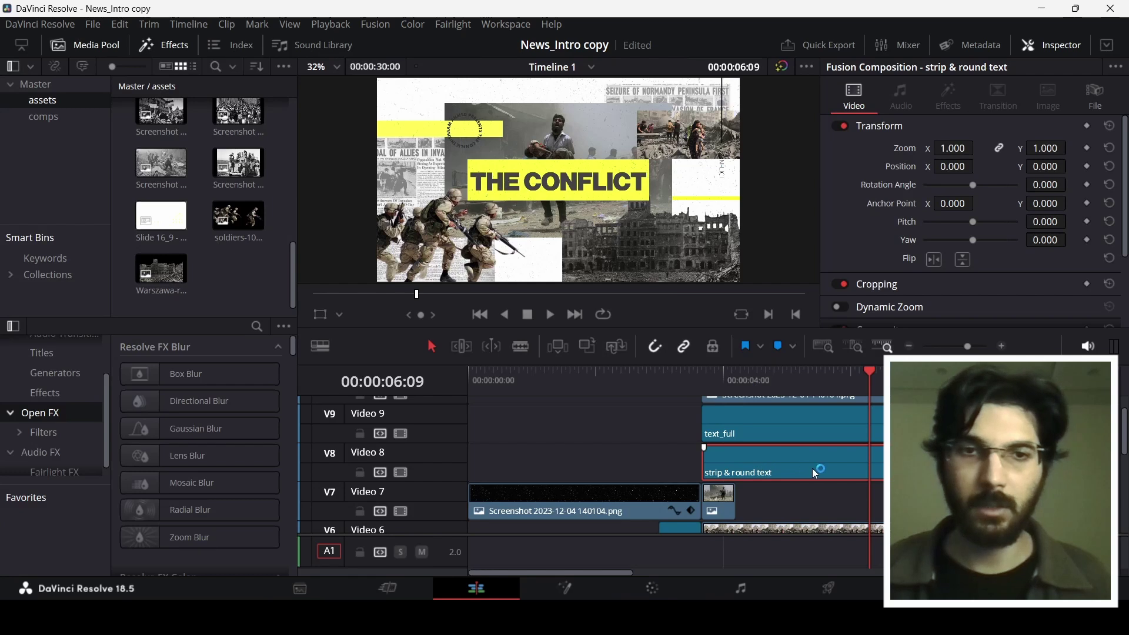
pyautogui.click(703, 374)
pyautogui.press('space')
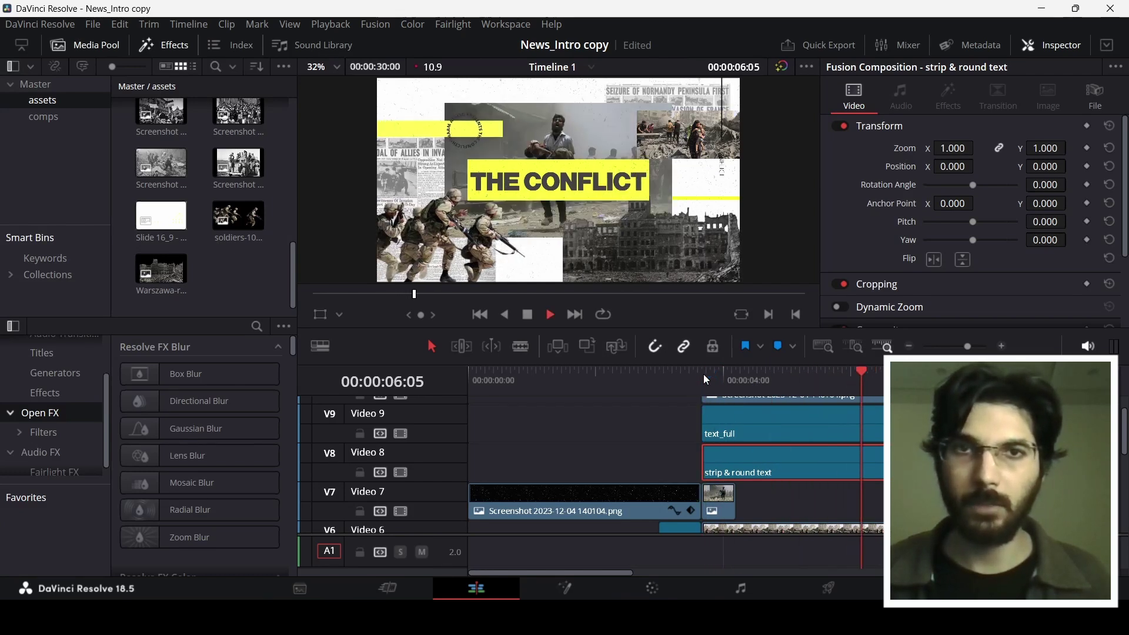
pyautogui.press('space')
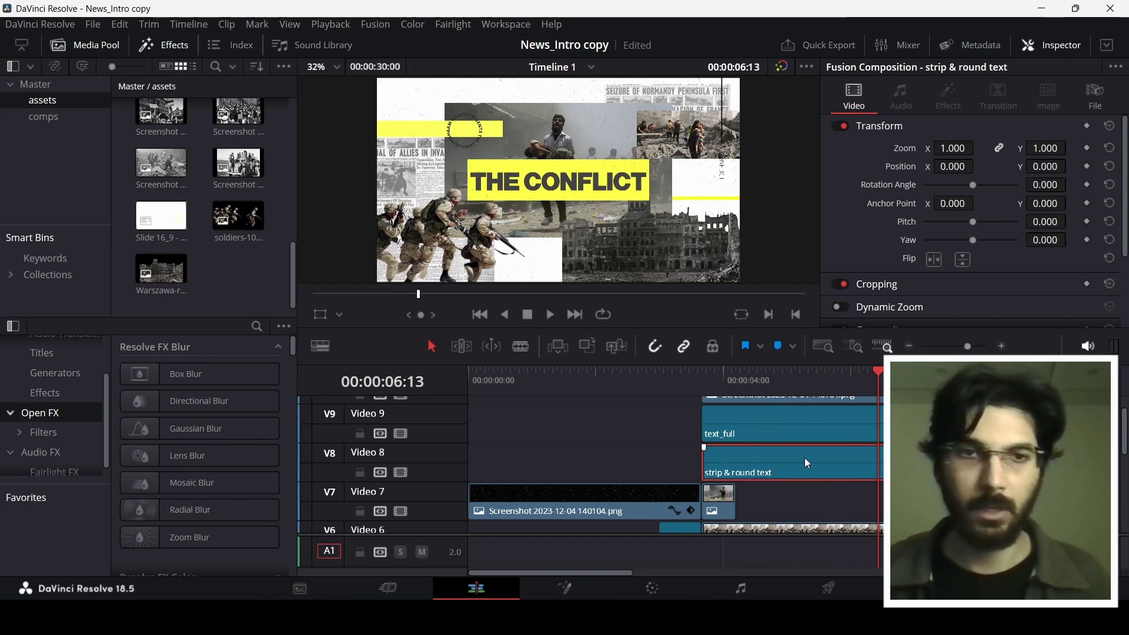
# Select the text_full clip and the Video 10 screenshot clip in turn, and place the playhead at 00:00:05:08.
pyautogui.scroll(1, 804, 458)
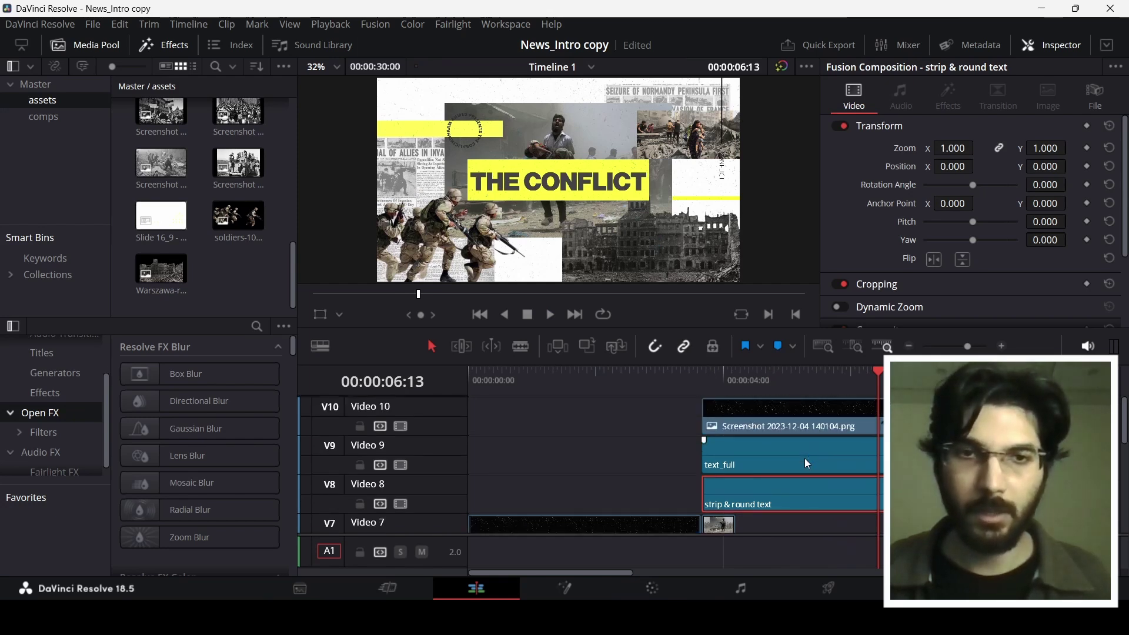
pyautogui.click(831, 463)
pyautogui.click(795, 414)
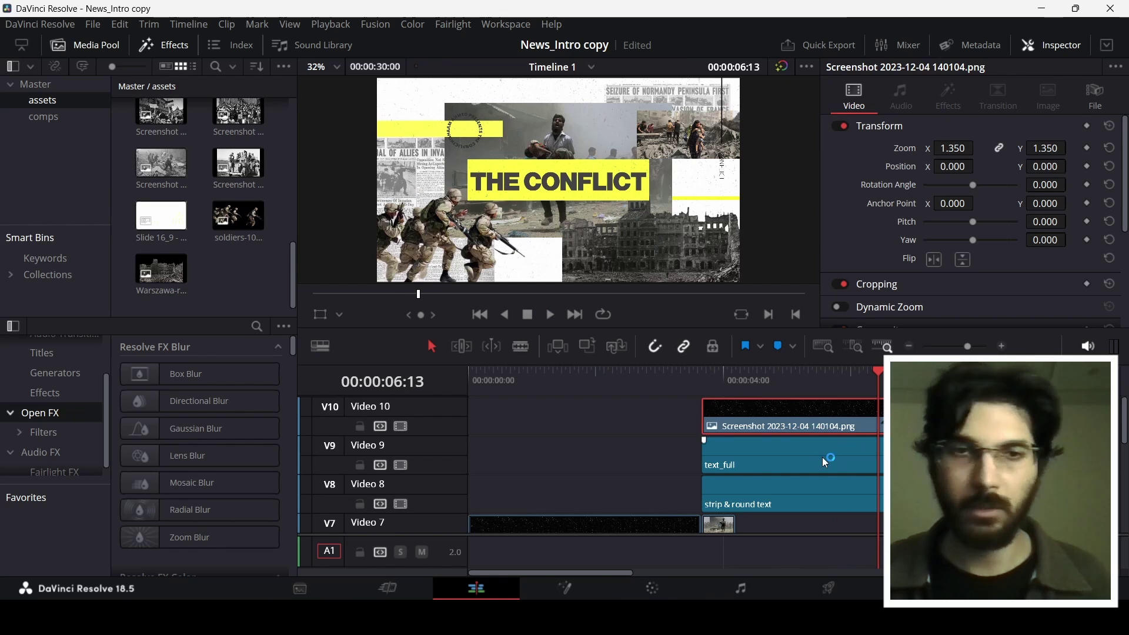
pyautogui.moveTo(792, 374)
pyautogui.mouseDown()
pyautogui.moveTo(761, 381)
pyautogui.moveTo(809, 381)
pyautogui.moveTo(803, 391)
pyautogui.mouseUp()
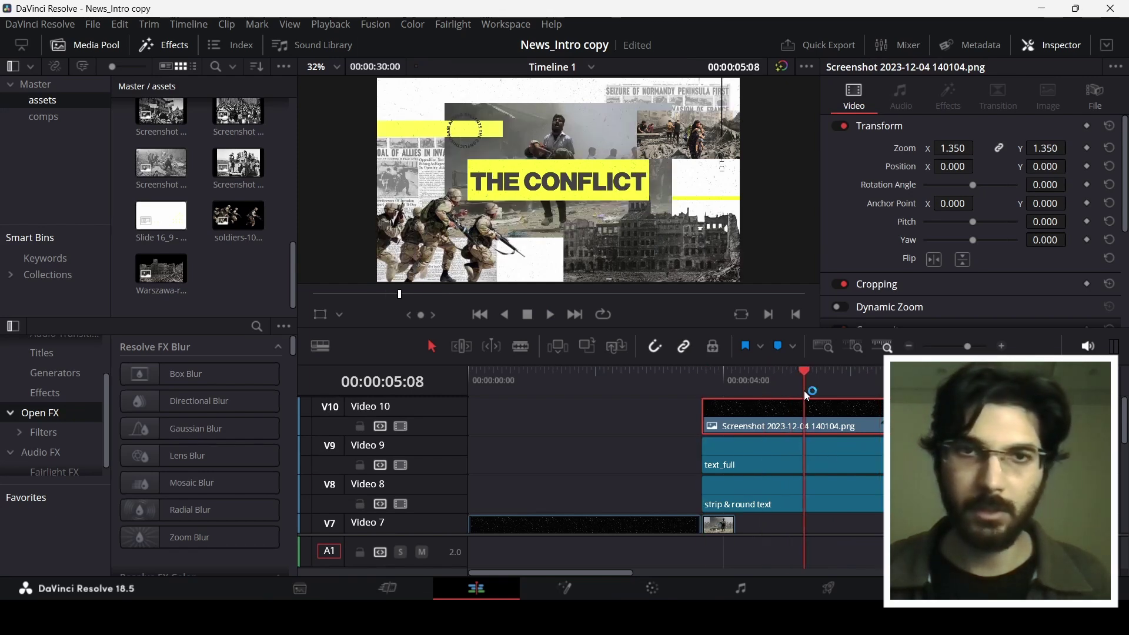
# Bring the Video 1 to Video 3 tracks into view and play the intro from the timeline start to 00:00:05:18.
pyautogui.scroll(-2, 811, 424)
pyautogui.scroll(-5, 816, 438)
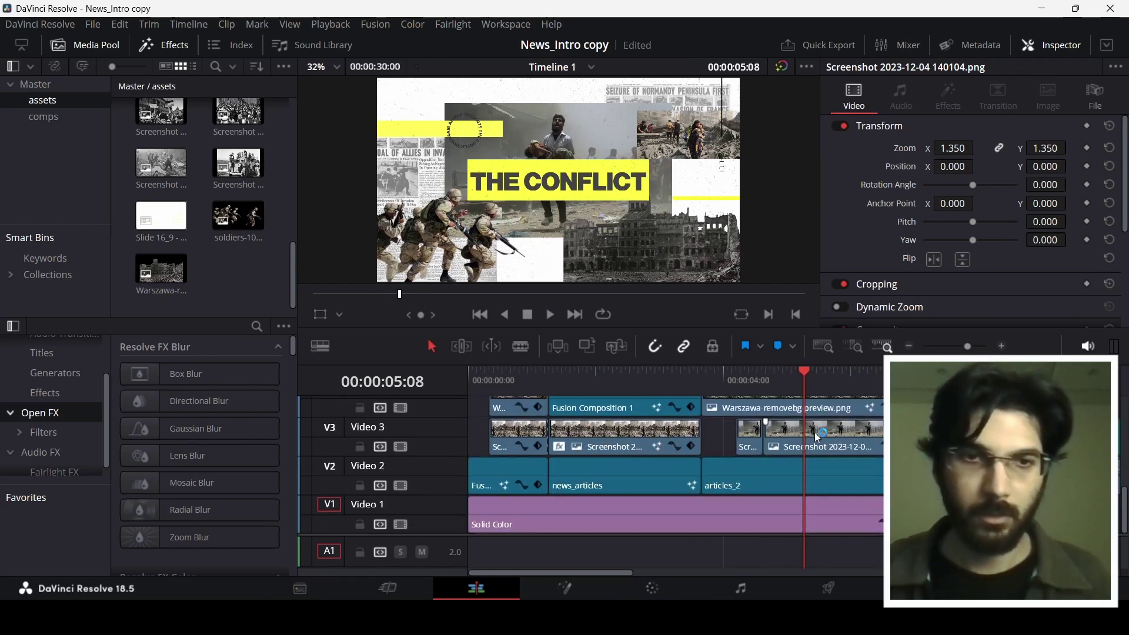
pyautogui.press('Home')
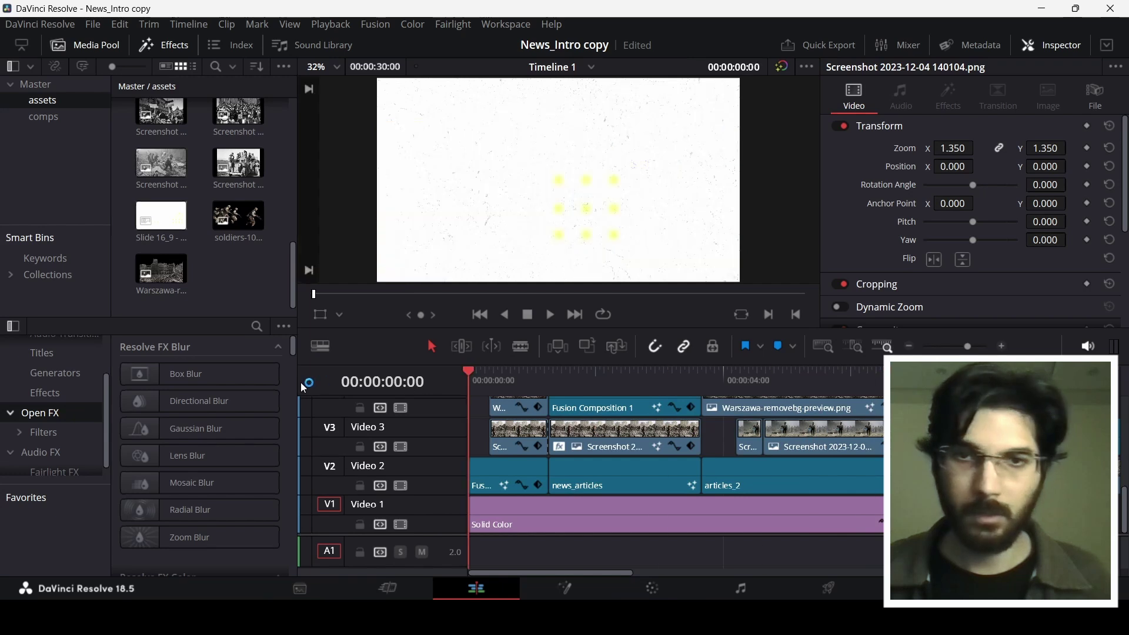
pyautogui.click(588, 435)
pyautogui.press('space')
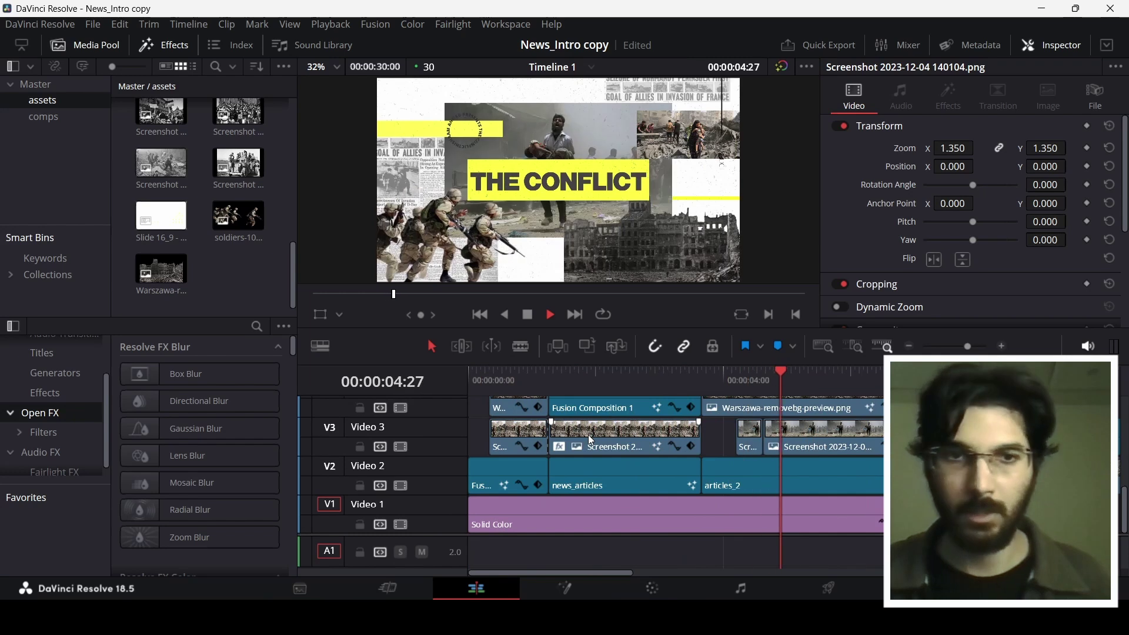
pyautogui.press('space')
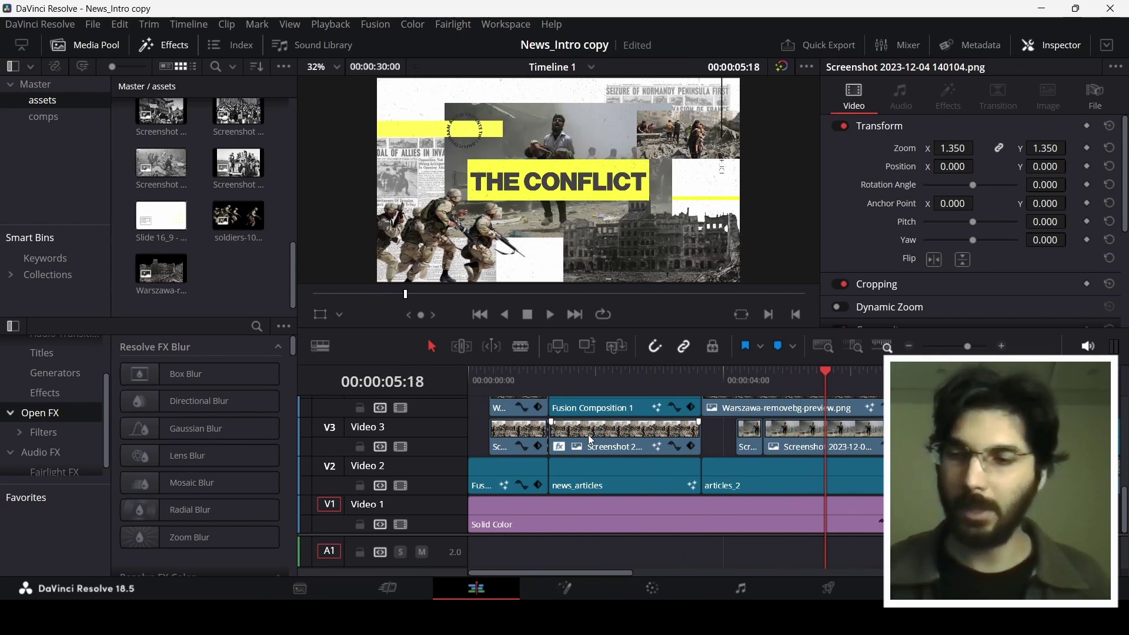